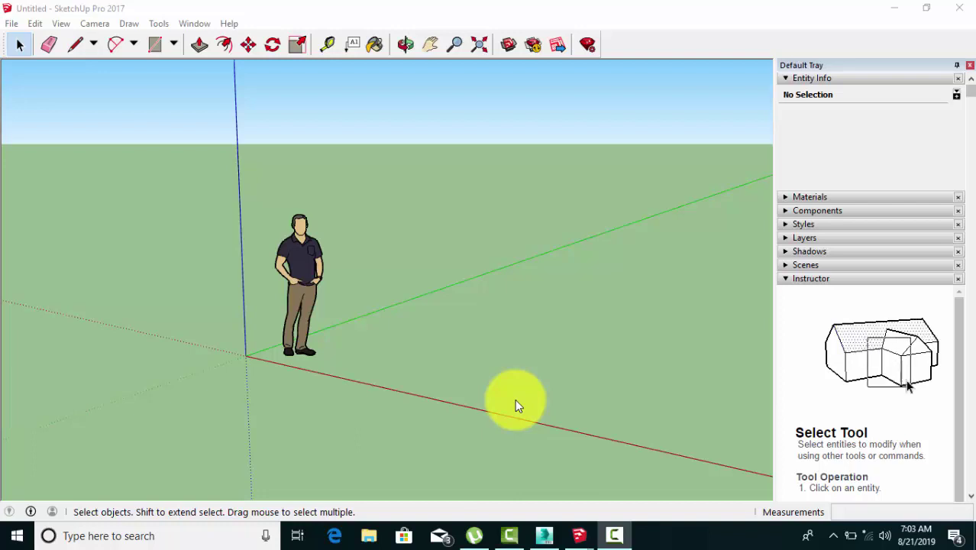
Draw a rectangular floor on the ground plane with the Rectangle tool
{"action": "mouse_move", "coordinate": [515, 403]}
{"action": "middle_mouse_down"}
{"action": "mouse_move", "coordinate": [552, 392]}
{"action": "mouse_move", "coordinate": [508, 416]}
{"action": "middle_mouse_up"}
{"action": "scroll", "coordinate": [594, 382], "scroll_direction": "down", "scroll_amount": 3}
{"action": "scroll", "coordinate": [626, 352], "scroll_direction": "up", "scroll_amount": 2}
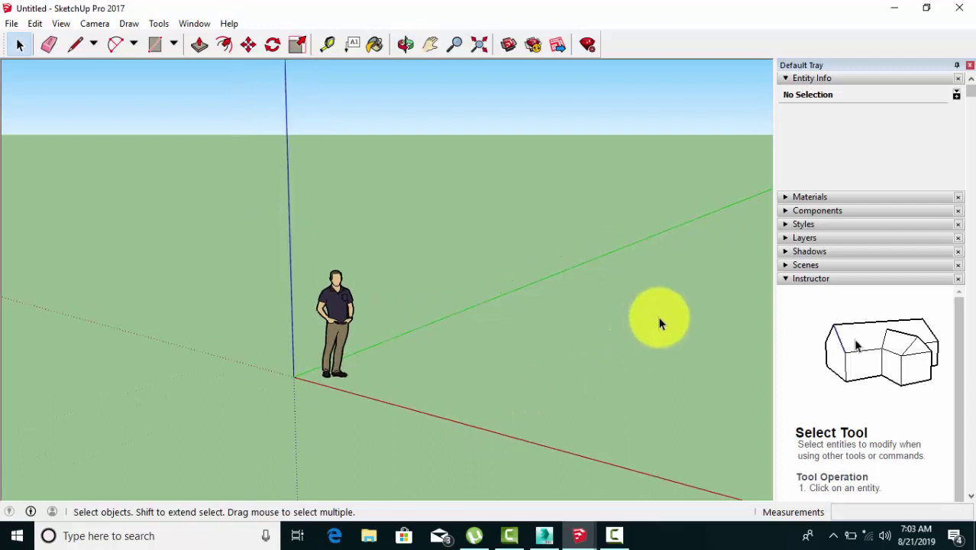
{"action": "scroll", "coordinate": [661, 323], "scroll_direction": "up", "scroll_amount": 3}
{"action": "middle_click_drag", "start_coordinate": [631, 344], "coordinate": [630, 364]}
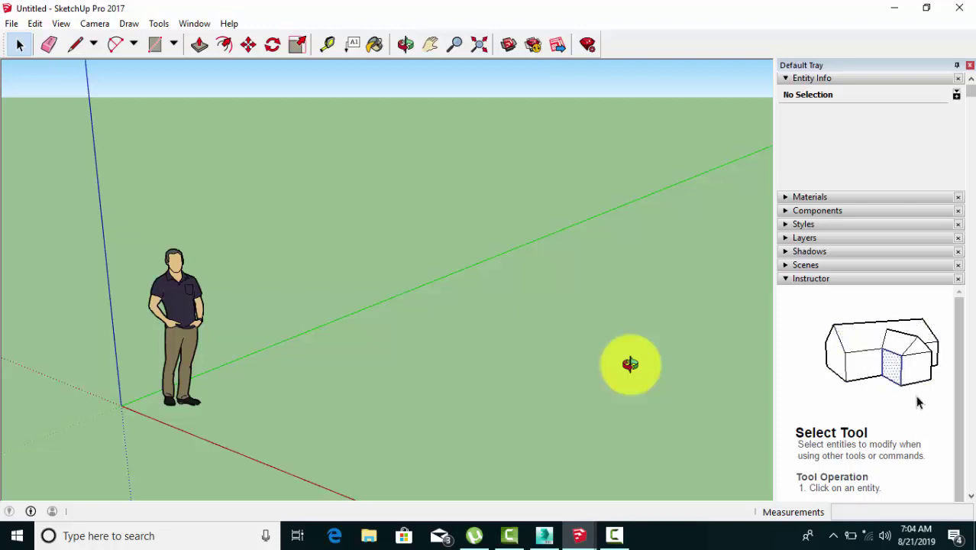
{"action": "middle_click_drag", "start_coordinate": [348, 353], "coordinate": [367, 382]}
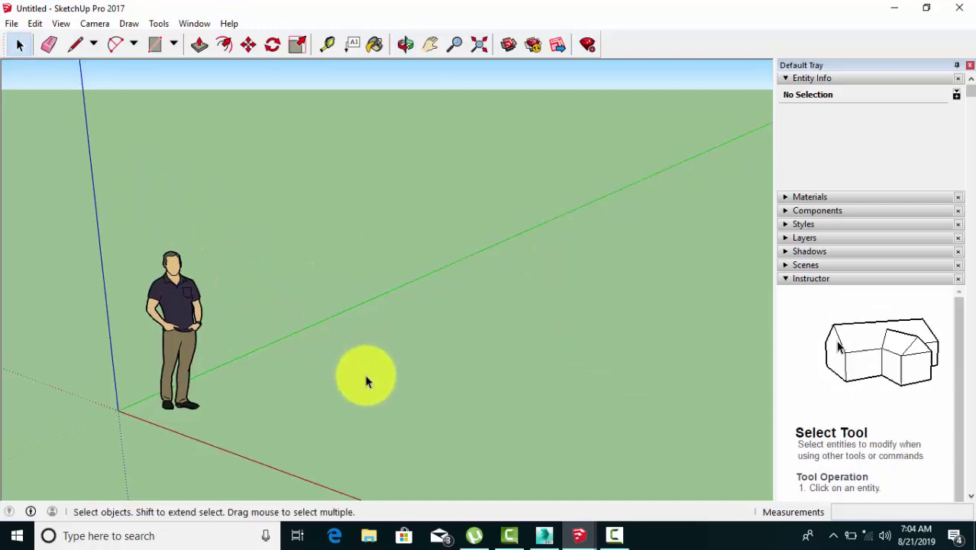
{"action": "scroll", "coordinate": [641, 428], "scroll_direction": "up", "scroll_amount": 1}
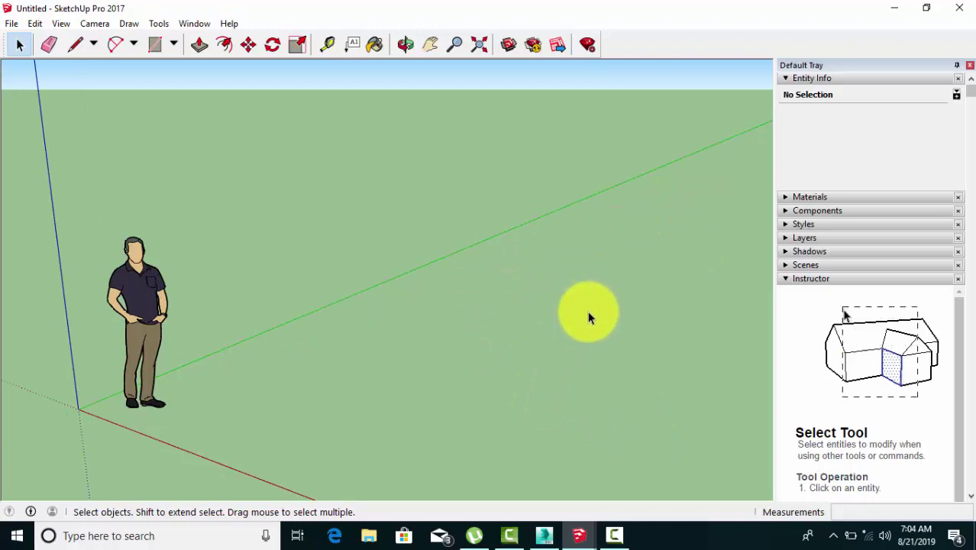
{"action": "left_click", "coordinate": [151, 44]}
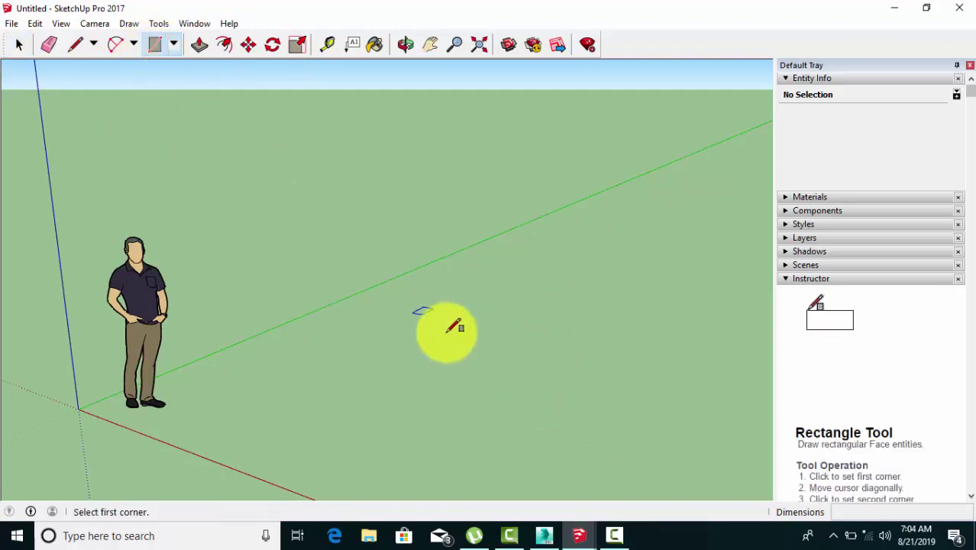
{"action": "left_click", "coordinate": [302, 362]}
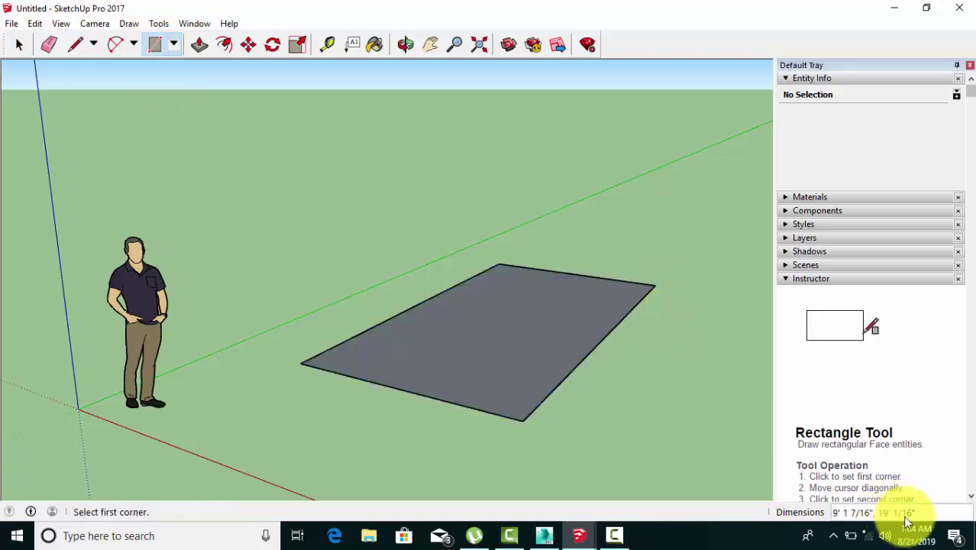
{"action": "middle_click_drag", "start_coordinate": [548, 338], "coordinate": [516, 393]}
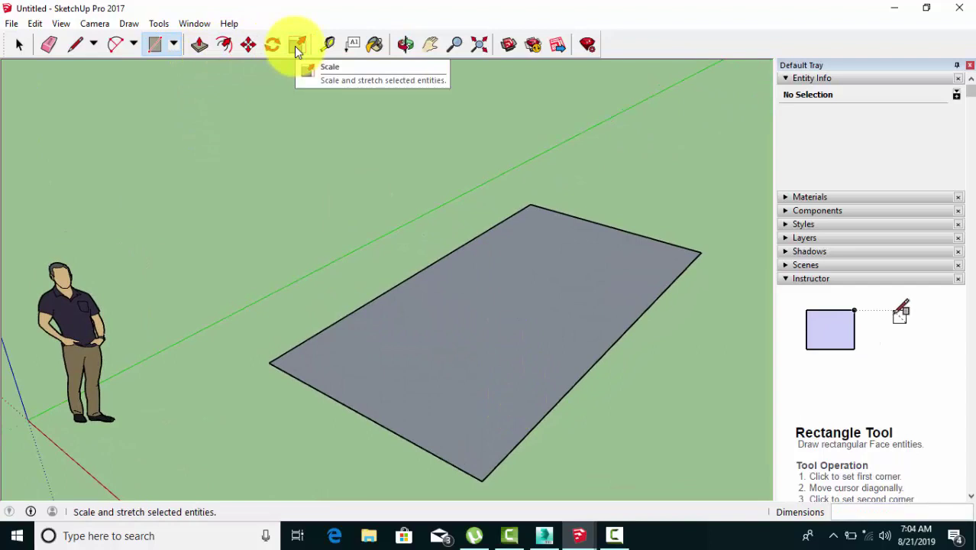
Offset the rectangle face's edges inward to create an inset border outline
{"action": "left_click", "coordinate": [226, 45]}
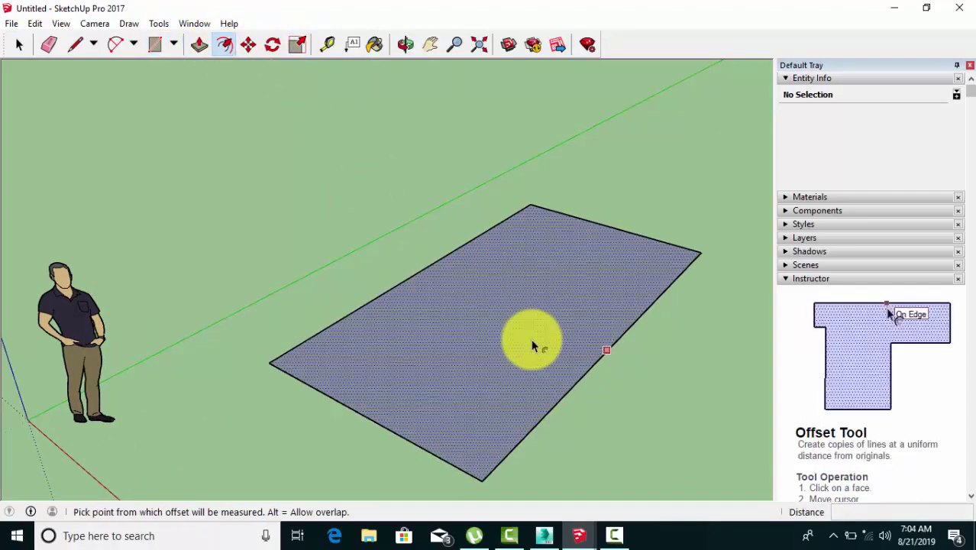
{"action": "left_click", "coordinate": [593, 364]}
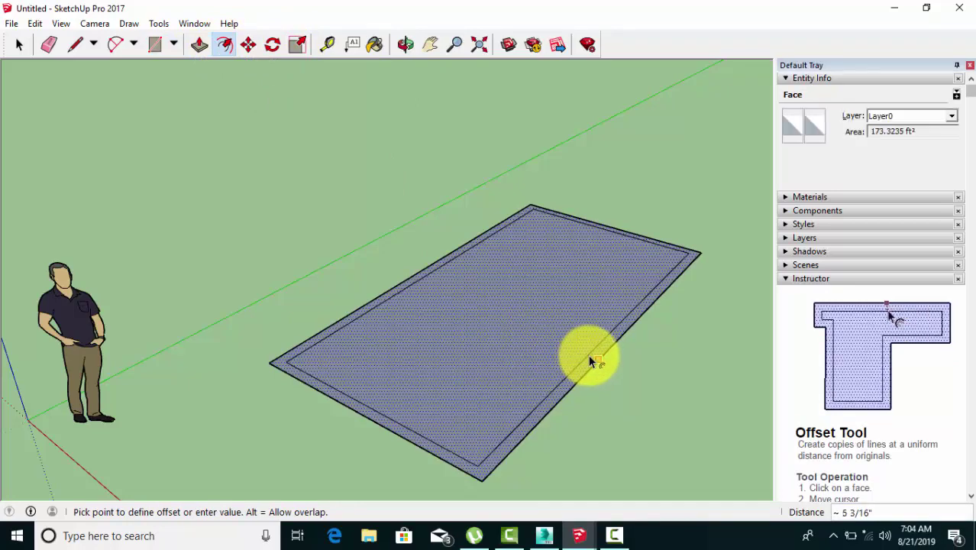
{"action": "left_click", "coordinate": [592, 361]}
{"action": "key", "text": "o"}
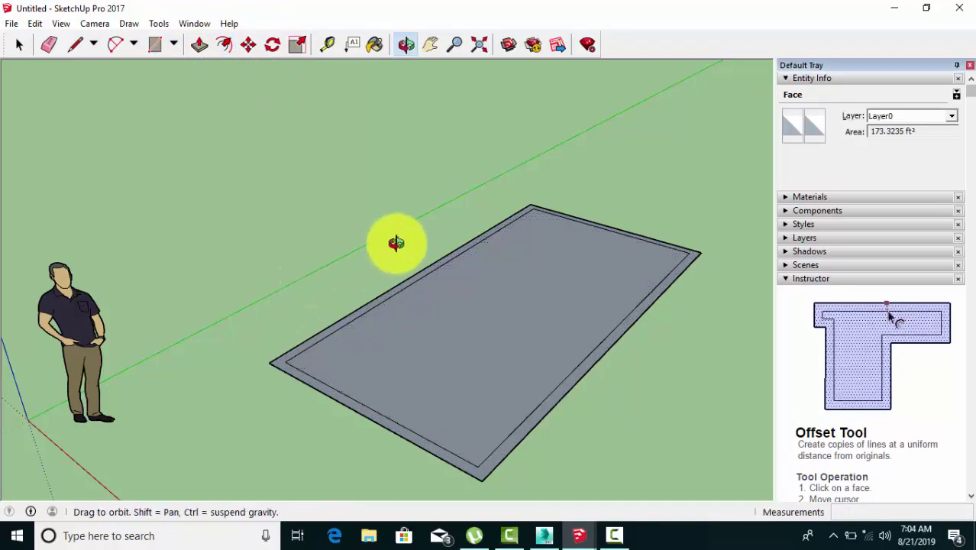
{"action": "left_click_drag", "start_coordinate": [392, 239], "coordinate": [314, 338]}
{"action": "middle_click_drag", "start_coordinate": [314, 338], "coordinate": [431, 284]}
{"action": "scroll", "coordinate": [654, 235], "scroll_direction": "down", "scroll_amount": 2}
{"action": "scroll", "coordinate": [636, 235], "scroll_direction": "up", "scroll_amount": 4}
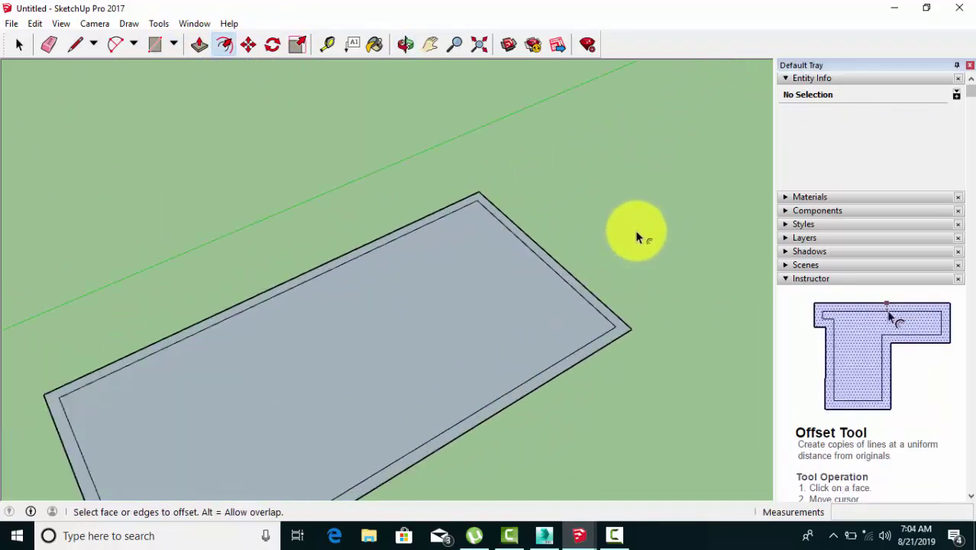
Draw a short line across the border strip at its right corner
{"action": "left_click", "coordinate": [199, 44]}
{"action": "left_click", "coordinate": [568, 279]}
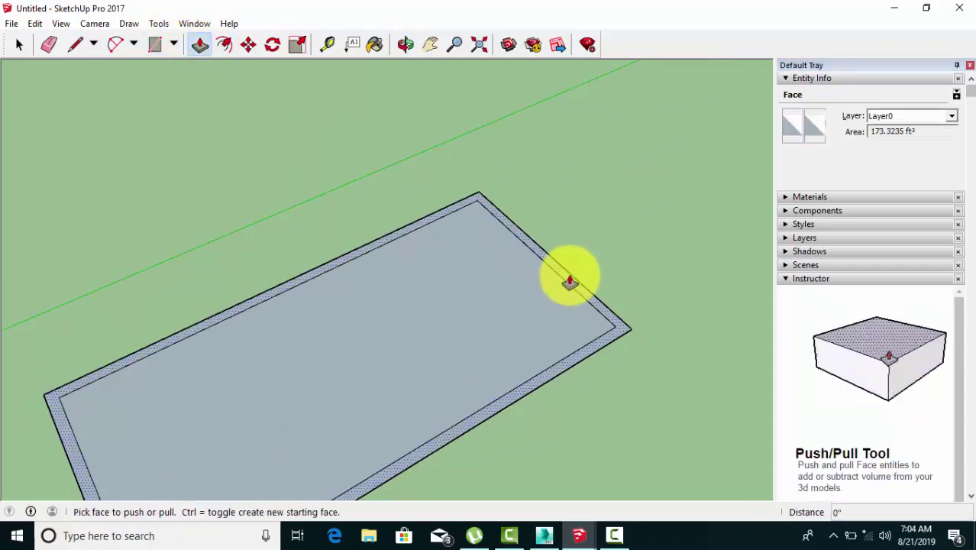
{"action": "left_click", "coordinate": [19, 44]}
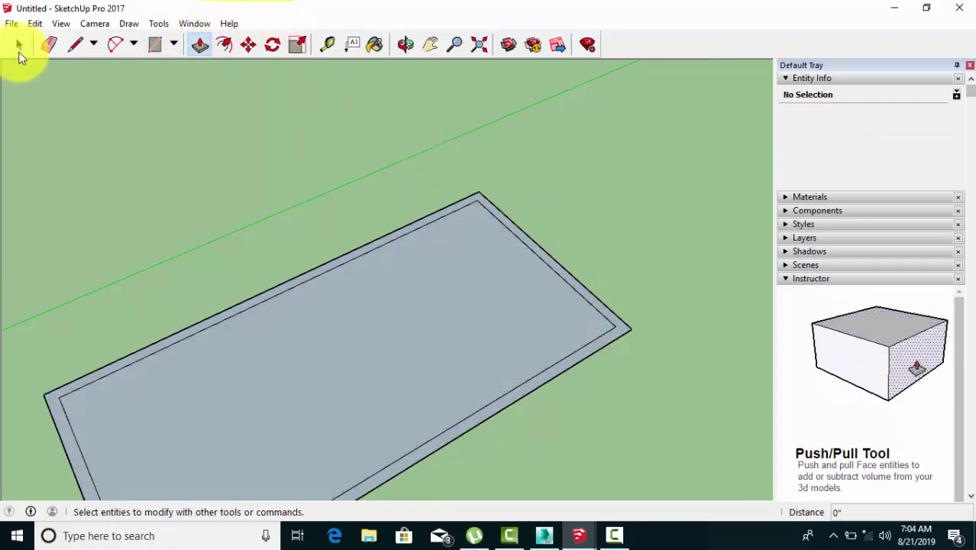
{"action": "left_click", "coordinate": [75, 44]}
{"action": "scroll", "coordinate": [474, 189], "scroll_direction": "up", "scroll_amount": 2}
{"action": "scroll", "coordinate": [454, 184], "scroll_direction": "up", "scroll_amount": 2}
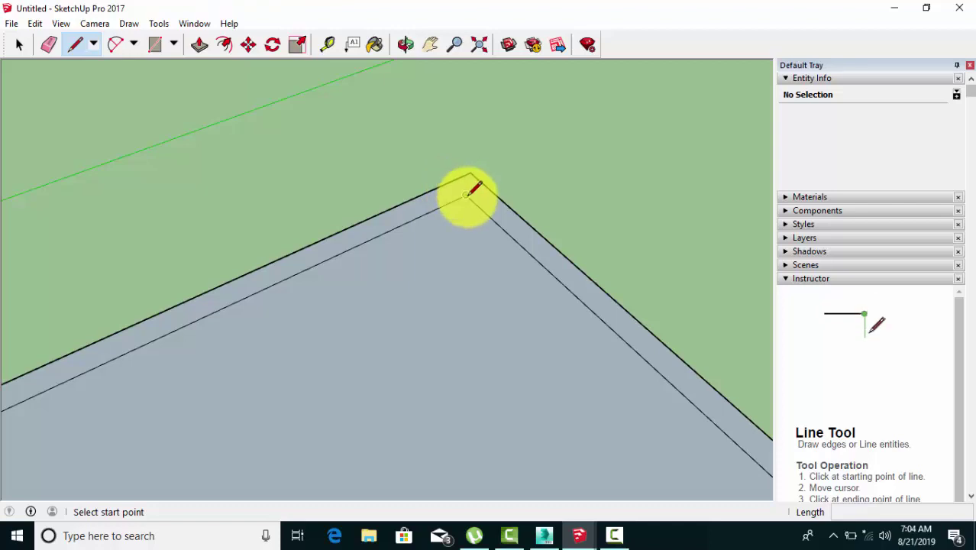
{"action": "scroll", "coordinate": [492, 214], "scroll_direction": "down", "scroll_amount": 2}
{"action": "scroll", "coordinate": [508, 229], "scroll_direction": "down", "scroll_amount": 2}
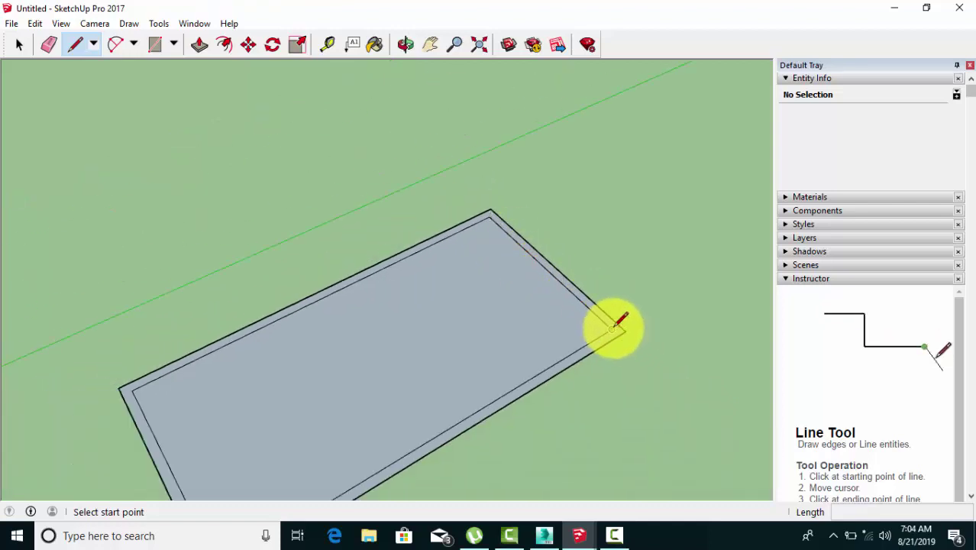
{"action": "left_click", "coordinate": [614, 326]}
{"action": "scroll", "coordinate": [618, 332], "scroll_direction": "up", "scroll_amount": 1}
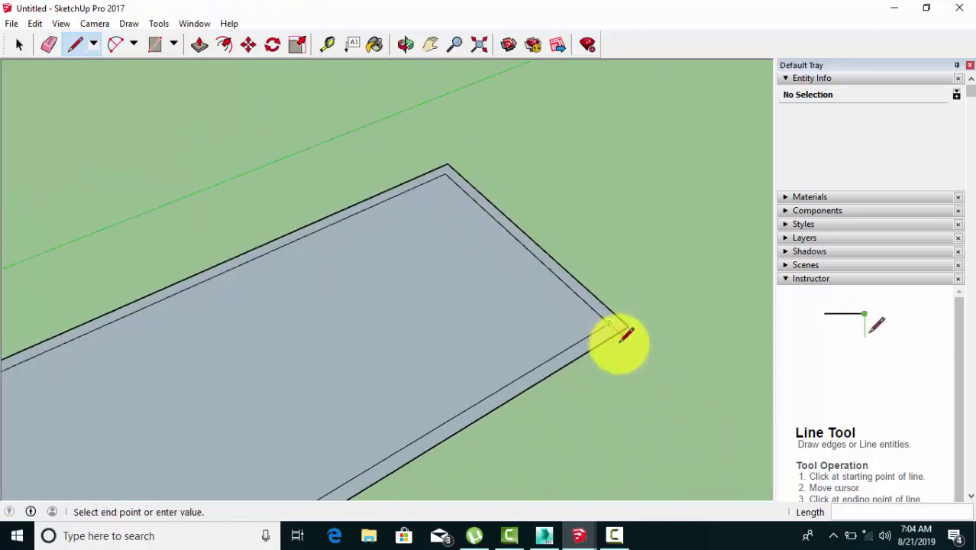
{"action": "scroll", "coordinate": [620, 330], "scroll_direction": "up", "scroll_amount": 1}
{"action": "key", "text": "Escape"}
Draw a second short line across the border strip at its left corner
{"action": "scroll", "coordinate": [620, 327], "scroll_direction": "down", "scroll_amount": 2}
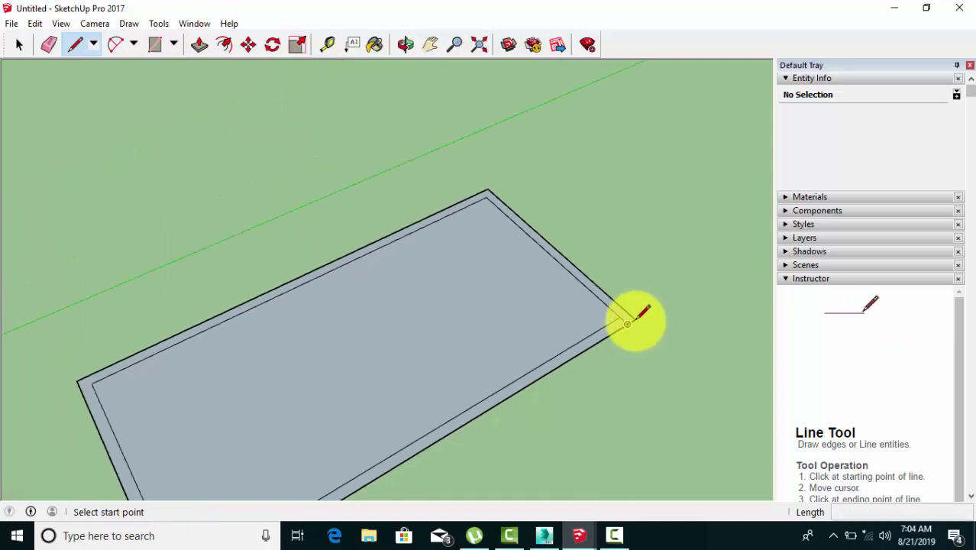
{"action": "scroll", "coordinate": [153, 381], "scroll_direction": "up", "scroll_amount": 1}
{"action": "scroll", "coordinate": [115, 370], "scroll_direction": "up", "scroll_amount": 1}
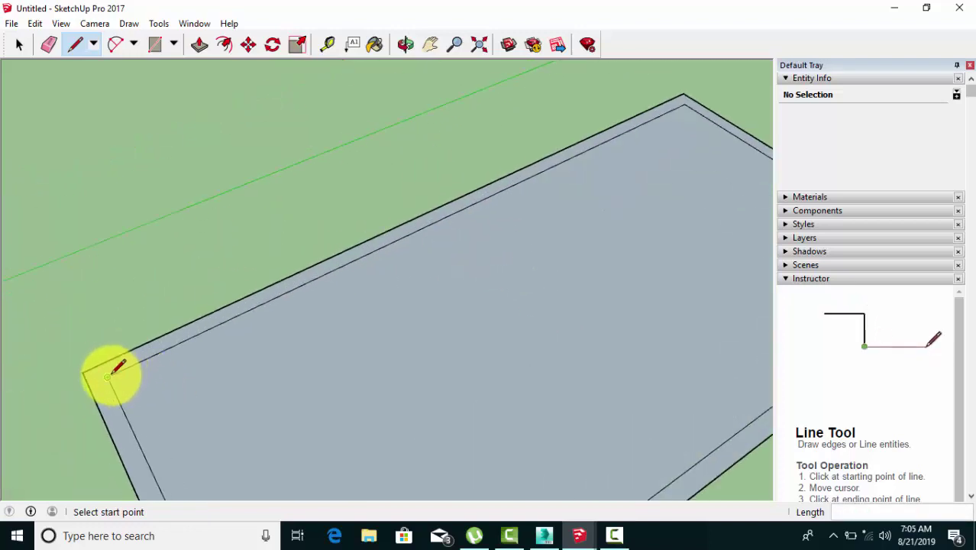
{"action": "left_click", "coordinate": [110, 374]}
{"action": "key", "text": "Escape"}
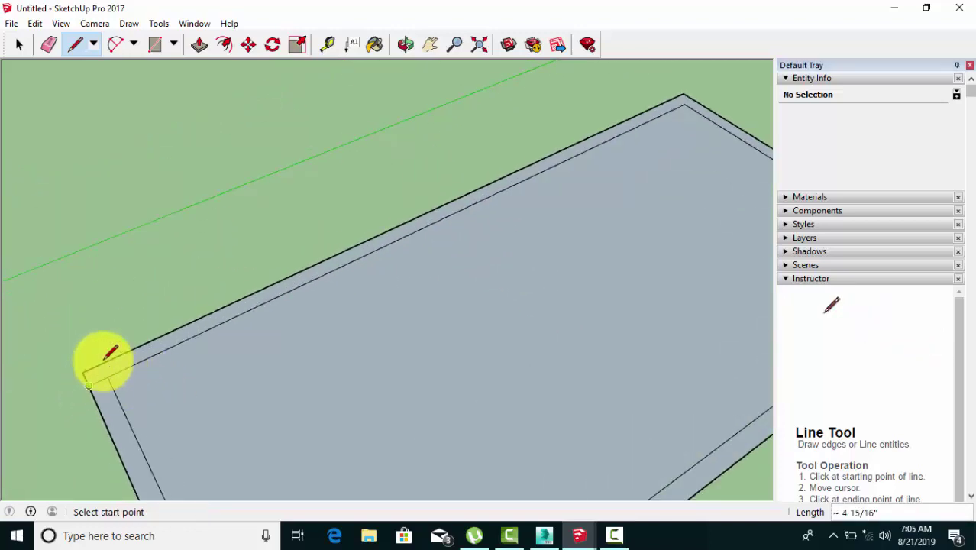
{"action": "left_click", "coordinate": [18, 45]}
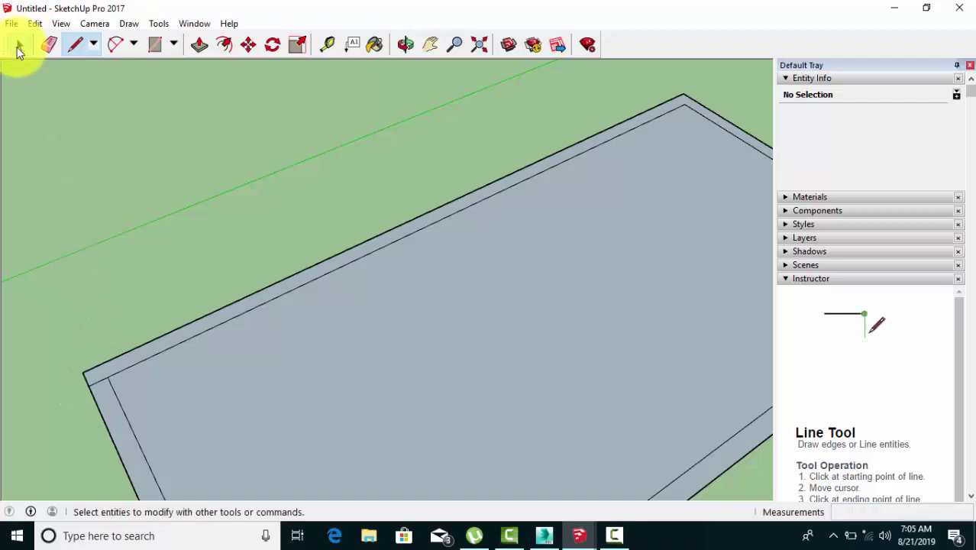
{"action": "left_click", "coordinate": [200, 45]}
Push/pull the border strip upward into two thin walls meeting at a corner
{"action": "scroll", "coordinate": [373, 263], "scroll_direction": "down", "scroll_amount": 2}
{"action": "scroll", "coordinate": [381, 250], "scroll_direction": "down", "scroll_amount": 2}
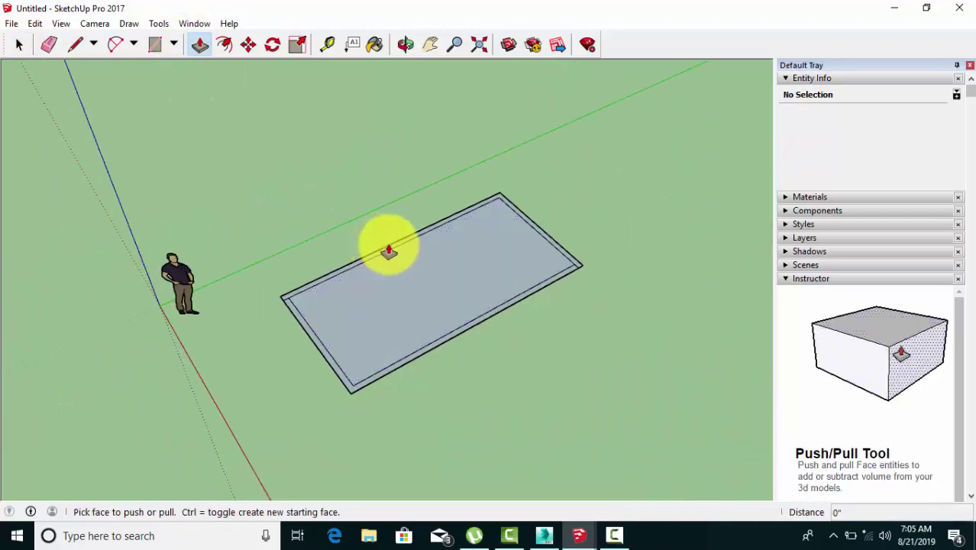
{"action": "left_click", "coordinate": [326, 260]}
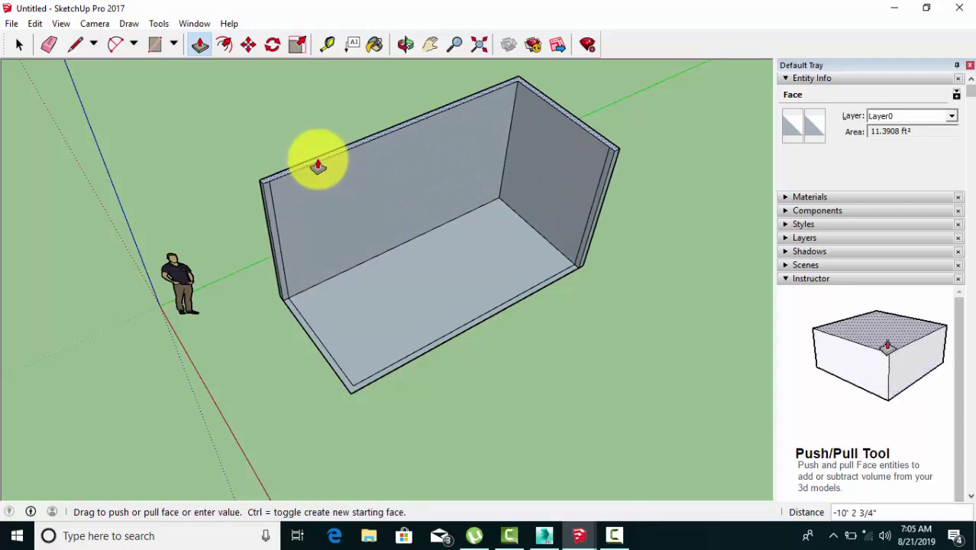
{"action": "left_click", "coordinate": [319, 172]}
{"action": "scroll", "coordinate": [603, 312], "scroll_direction": "up", "scroll_amount": 3}
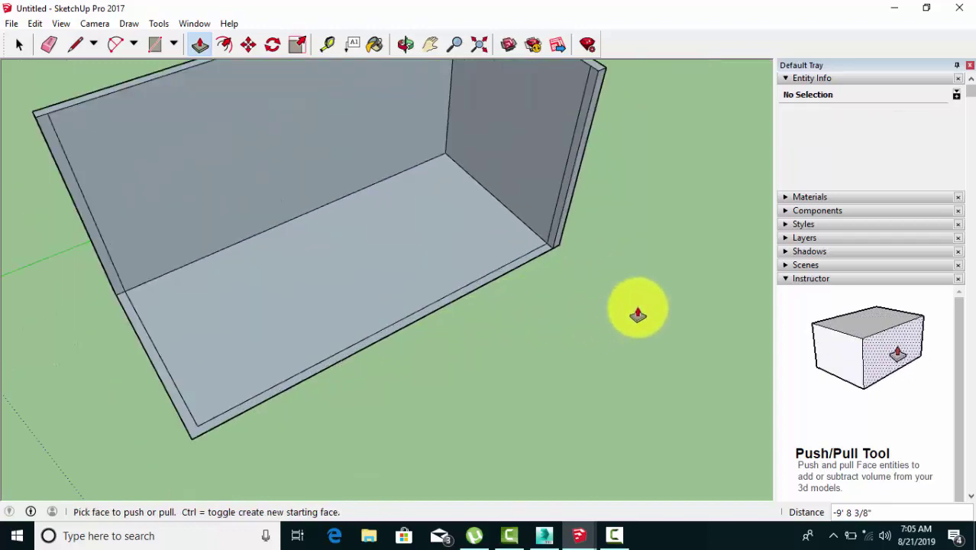
{"action": "middle_click_drag", "start_coordinate": [584, 275], "coordinate": [601, 172]}
{"action": "scroll", "coordinate": [588, 283], "scroll_direction": "down", "scroll_amount": 3}
{"action": "mouse_move", "coordinate": [588, 283]}
{"action": "middle_mouse_down"}
{"action": "mouse_move", "coordinate": [304, 273]}
{"action": "mouse_move", "coordinate": [370, 289]}
{"action": "mouse_move", "coordinate": [365, 181]}
{"action": "middle_mouse_up"}
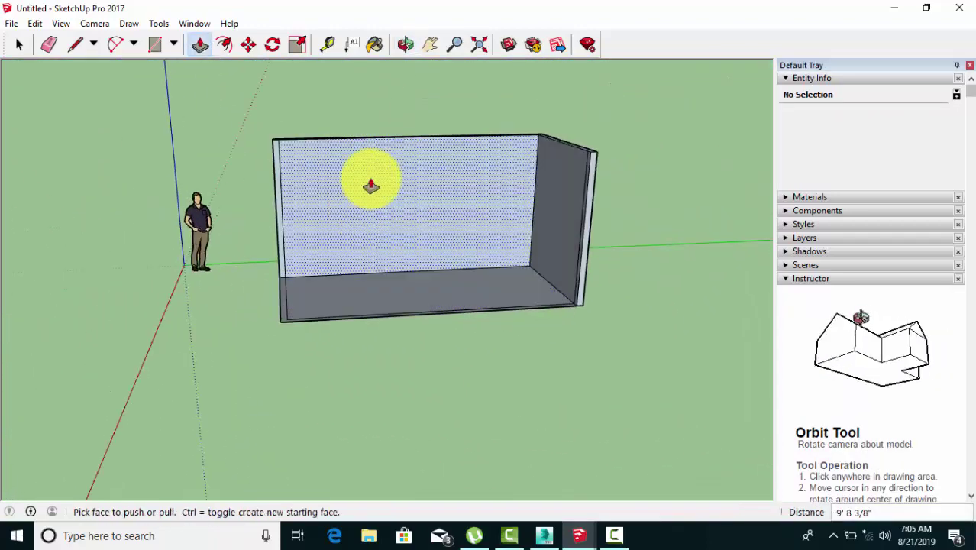
{"action": "left_click", "coordinate": [19, 44]}
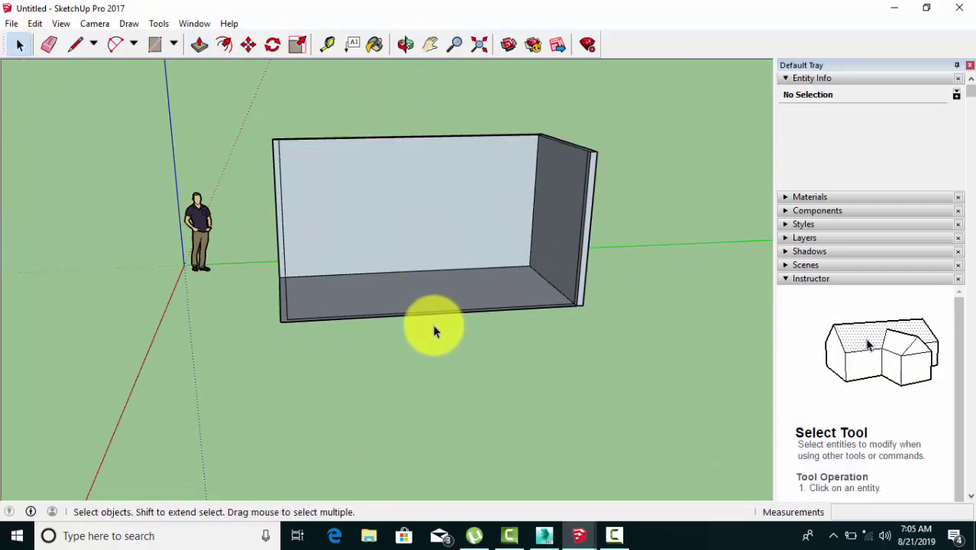
{"action": "middle_click_drag", "start_coordinate": [424, 330], "coordinate": [565, 336]}
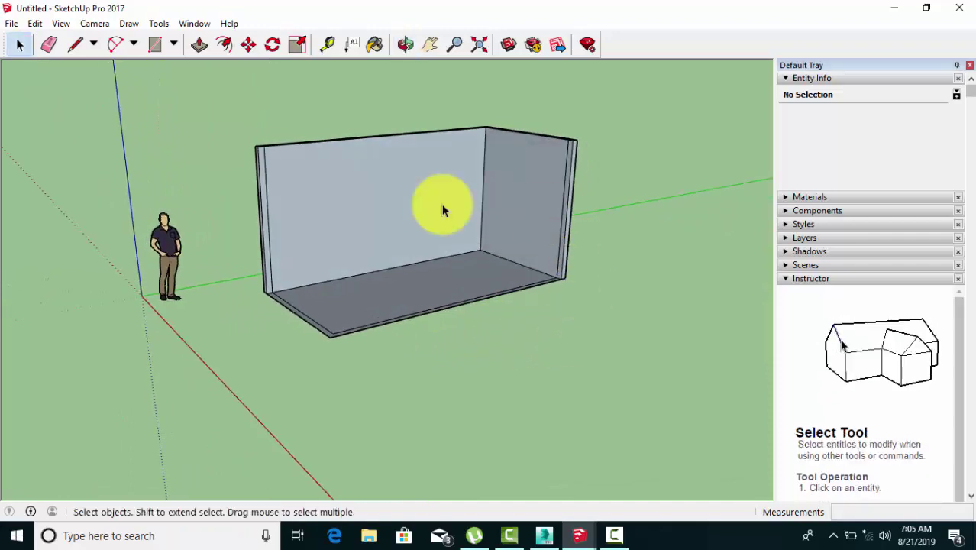
{"action": "scroll", "coordinate": [489, 219], "scroll_direction": "up", "scroll_amount": 3}
{"action": "scroll", "coordinate": [366, 183], "scroll_direction": "up", "scroll_amount": 2}
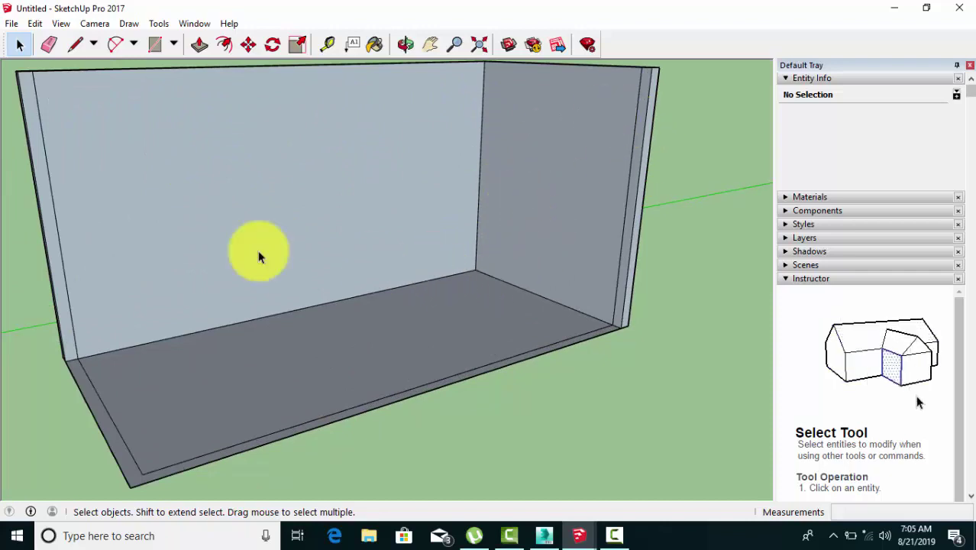
Export the room to the Desktop as 3DS file 258 and dismiss the 1002-triangle results
{"action": "middle_click_drag", "start_coordinate": [194, 277], "coordinate": [212, 251]}
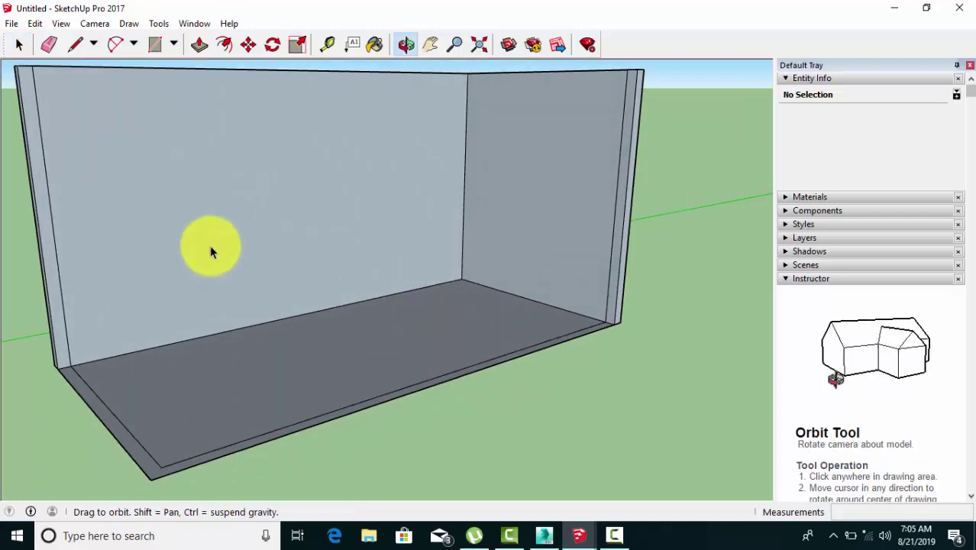
{"action": "left_click", "coordinate": [11, 24]}
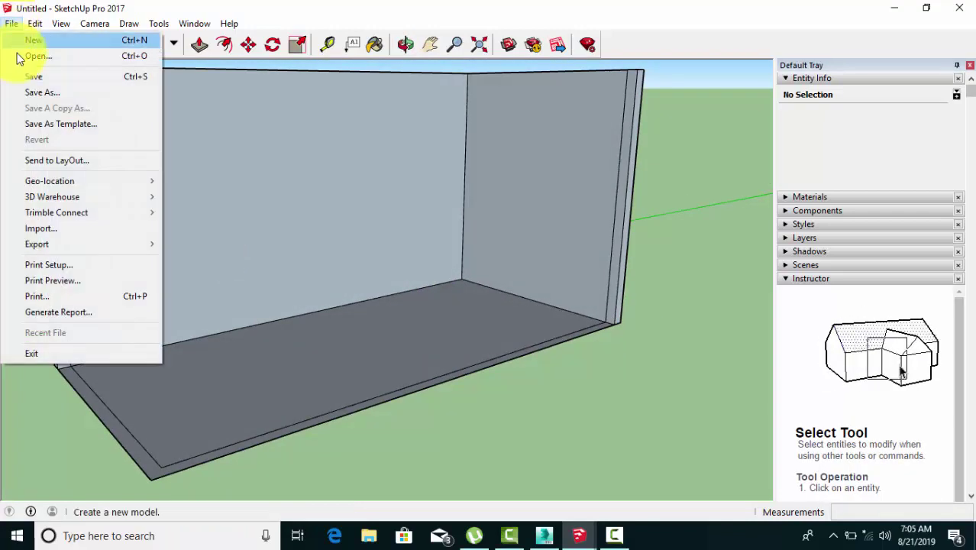
{"action": "mouse_move", "coordinate": [37, 244]}
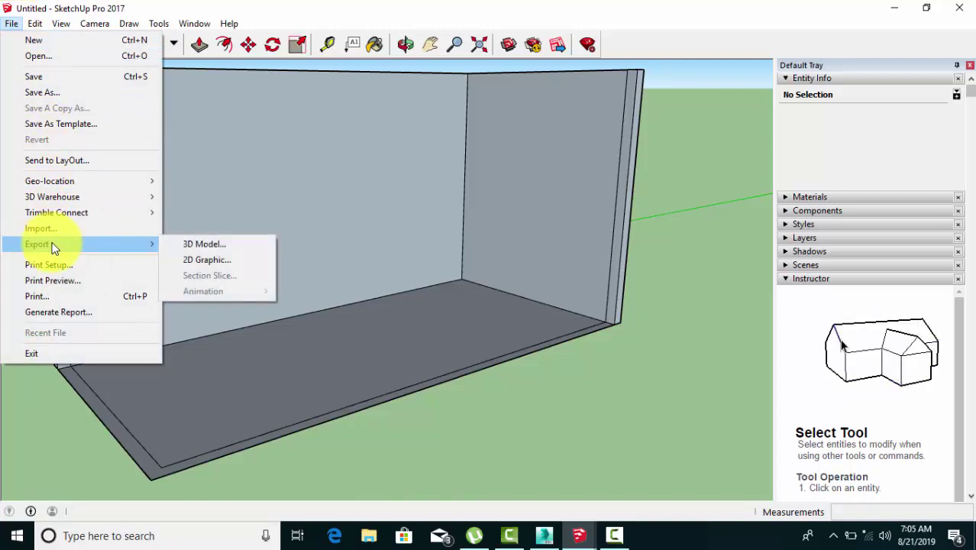
{"action": "left_click", "coordinate": [210, 245]}
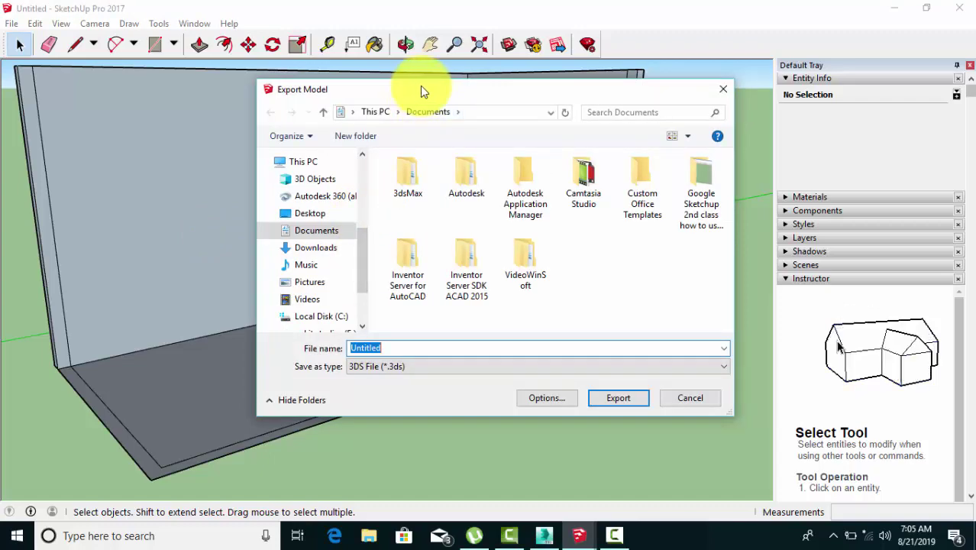
{"action": "left_click_drag", "start_coordinate": [420, 87], "coordinate": [352, 51]}
{"action": "left_click", "coordinate": [360, 332]}
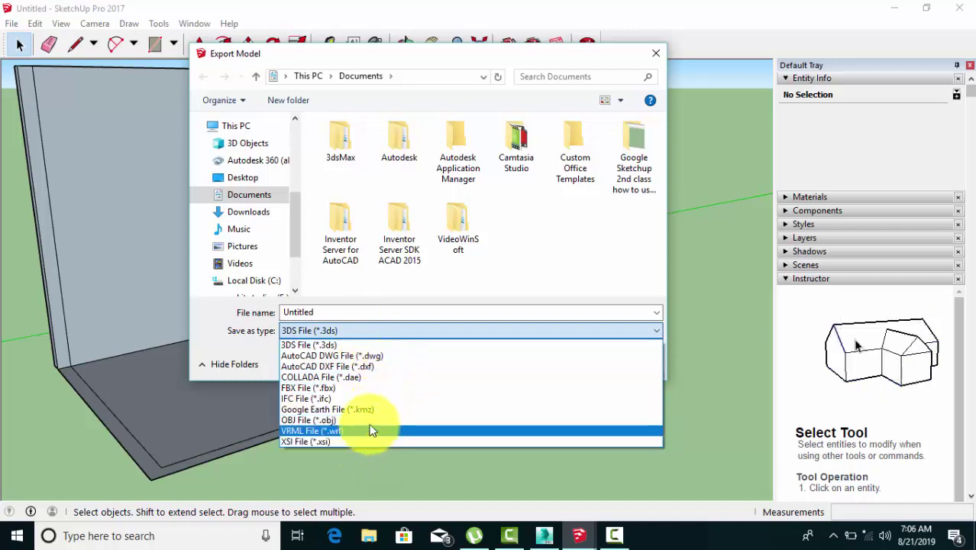
{"action": "left_click", "coordinate": [376, 344]}
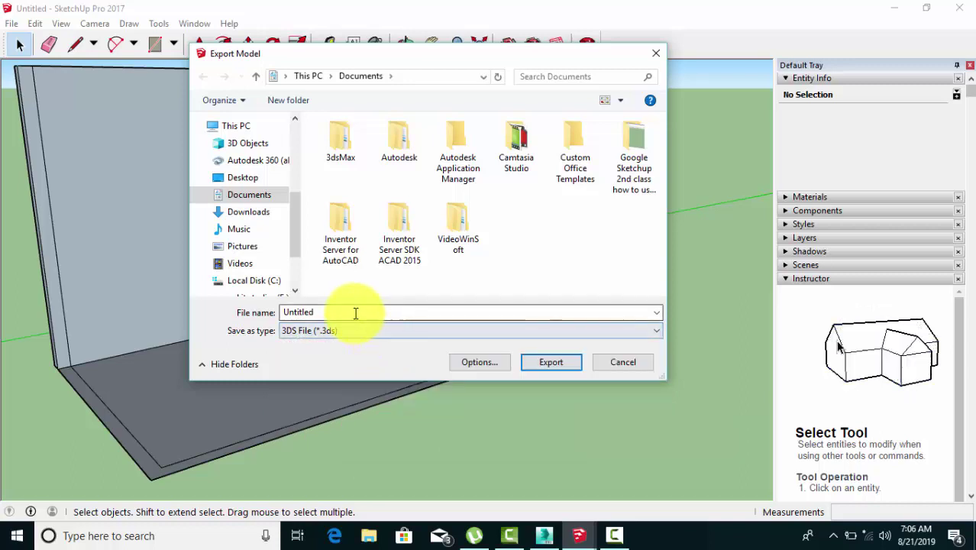
{"action": "double_click", "coordinate": [355, 313]}
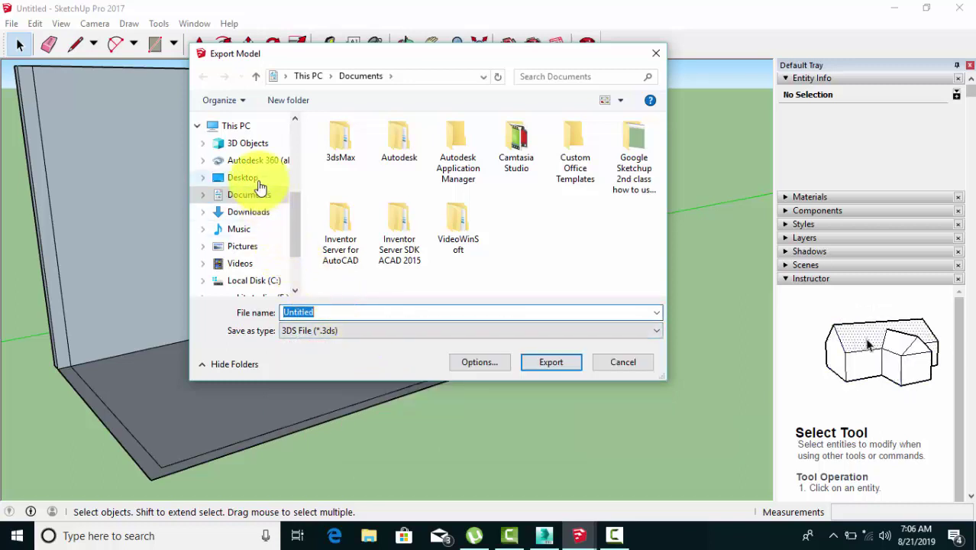
{"action": "left_click", "coordinate": [251, 178]}
{"action": "type", "text": "258"}
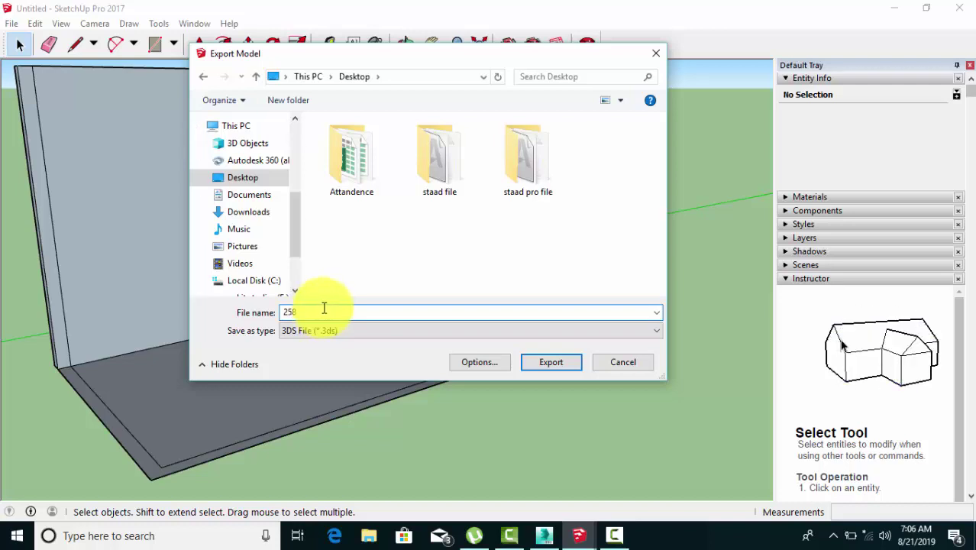
{"action": "left_click", "coordinate": [547, 358]}
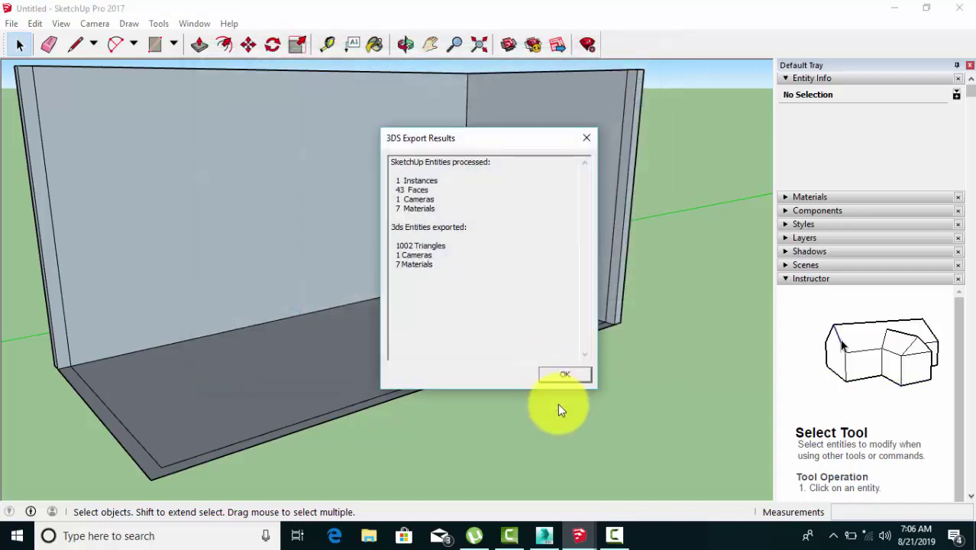
{"action": "left_click", "coordinate": [563, 376]}
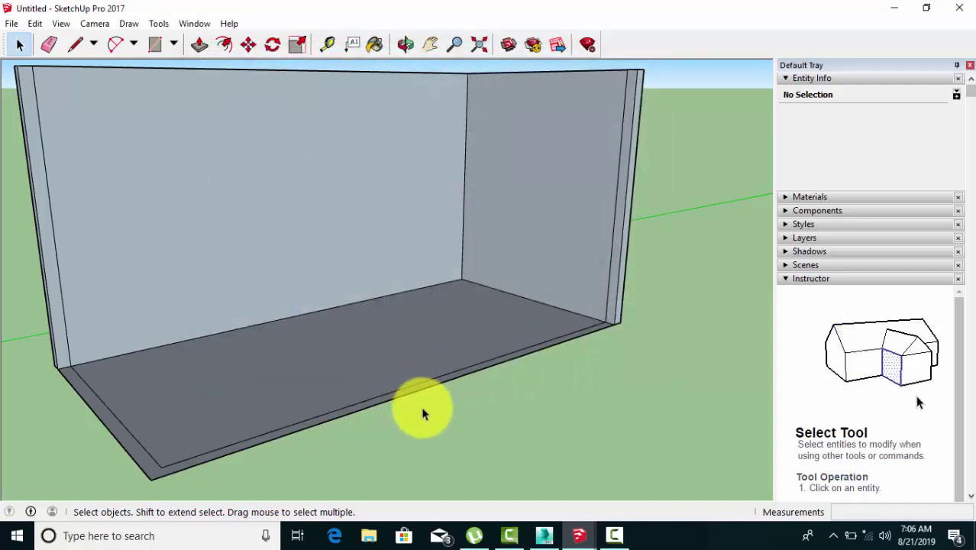
Close SketchUp without saving, dismiss its Welcome window, and switch to the empty 3ds Max scene
{"action": "mouse_move", "coordinate": [420, 405]}
{"action": "middle_mouse_down"}
{"action": "mouse_move", "coordinate": [465, 296]}
{"action": "mouse_move", "coordinate": [403, 413]}
{"action": "middle_mouse_up"}
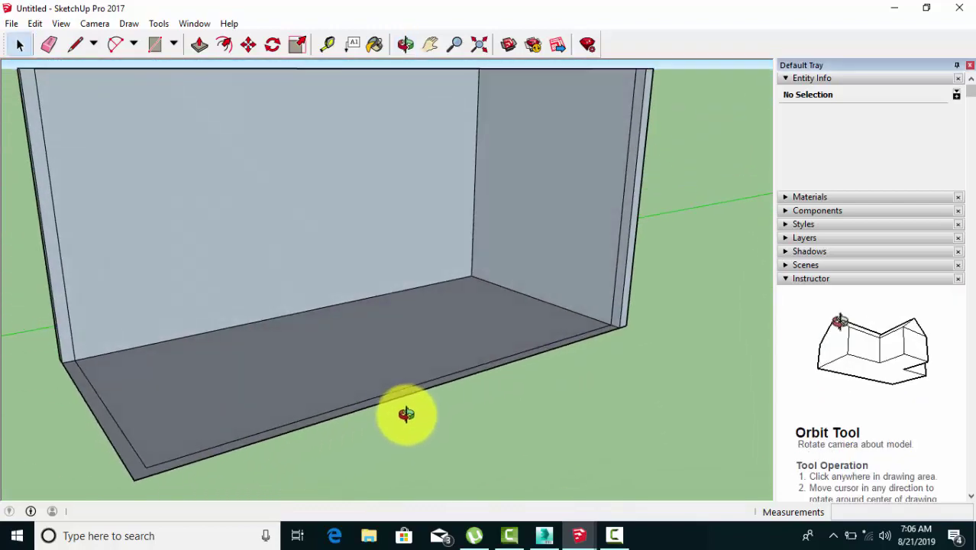
{"action": "scroll", "coordinate": [406, 419], "scroll_direction": "down", "scroll_amount": 5}
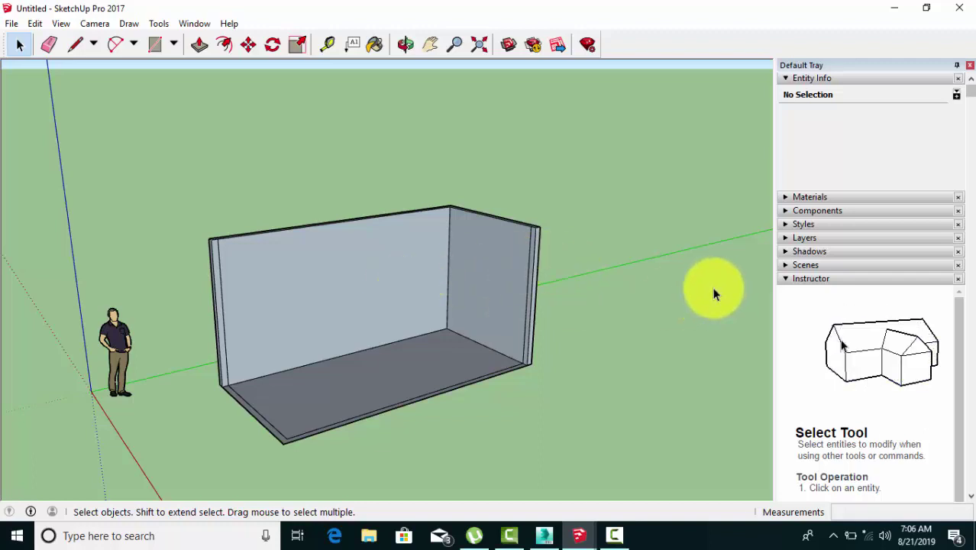
{"action": "left_click", "coordinate": [960, 13]}
{"action": "left_click", "coordinate": [495, 297]}
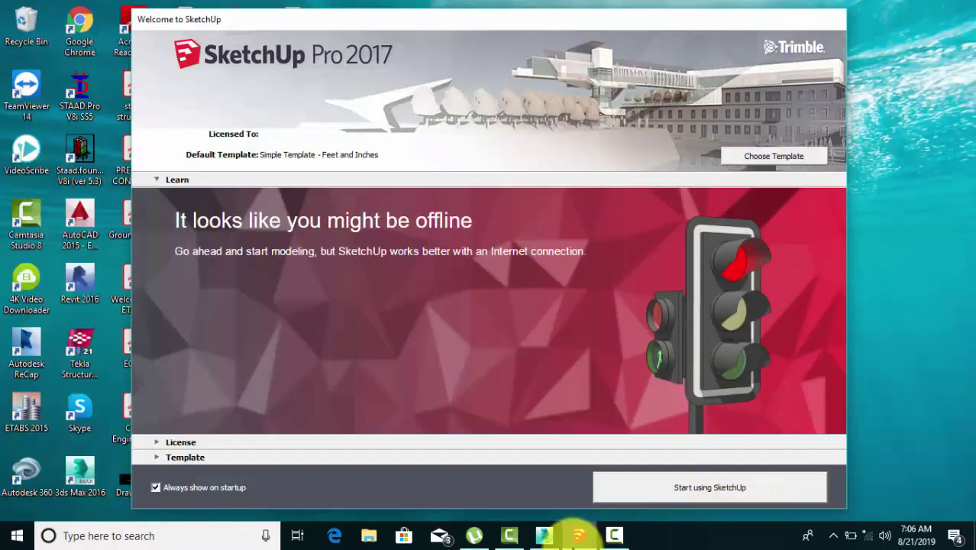
{"action": "mouse_move", "coordinate": [578, 535]}
{"action": "left_click", "coordinate": [629, 429]}
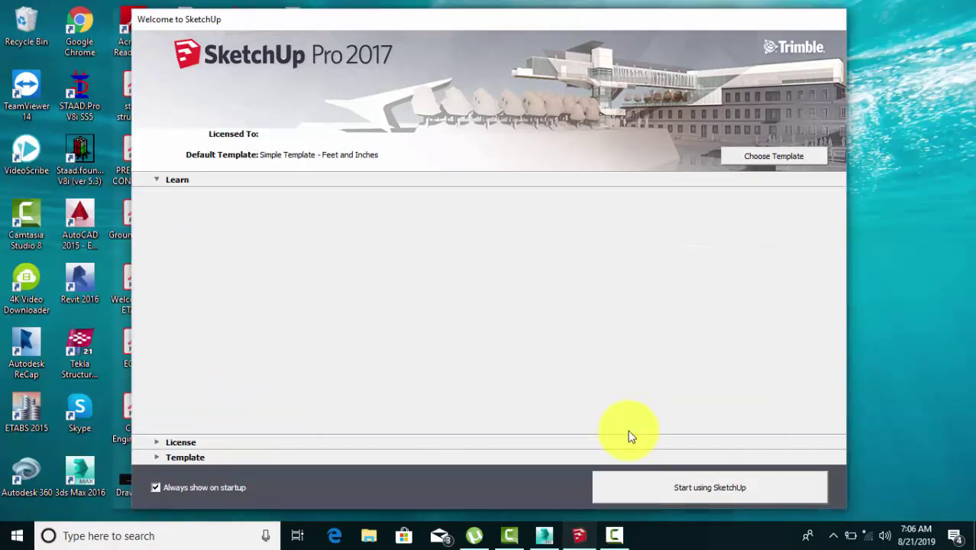
{"action": "left_click", "coordinate": [544, 536]}
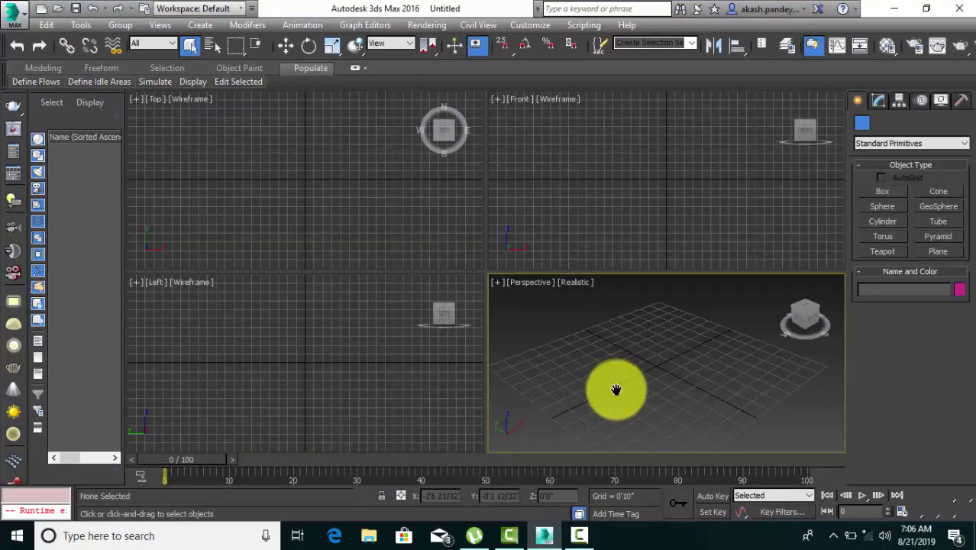
{"action": "mouse_move", "coordinate": [615, 386]}
{"action": "middle_mouse_down"}
{"action": "mouse_move", "coordinate": [603, 395]}
{"action": "mouse_move", "coordinate": [622, 386]}
{"action": "middle_mouse_up"}
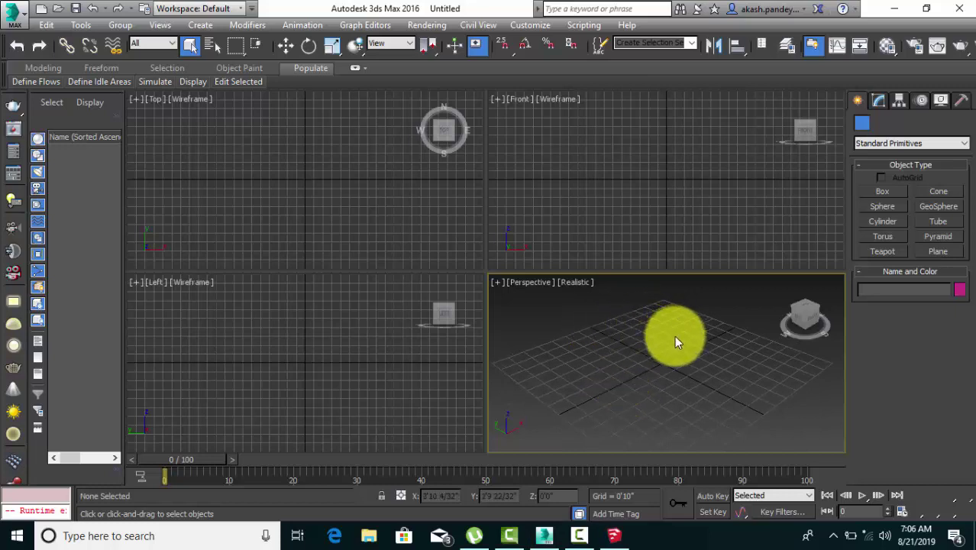
Import the Desktop file 258 through the application menu, reaching the 3DS Import options
{"action": "left_click", "coordinate": [15, 44]}
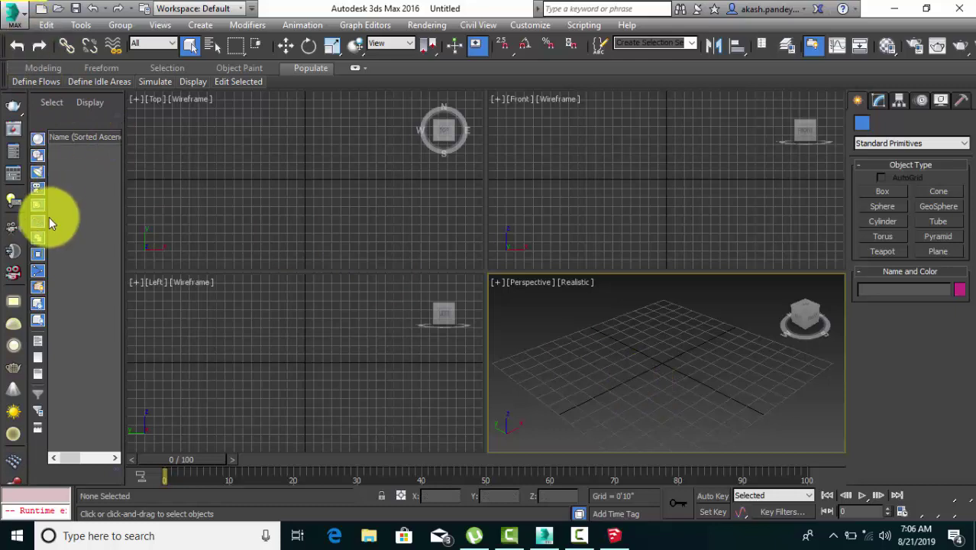
{"action": "left_click", "coordinate": [17, 24]}
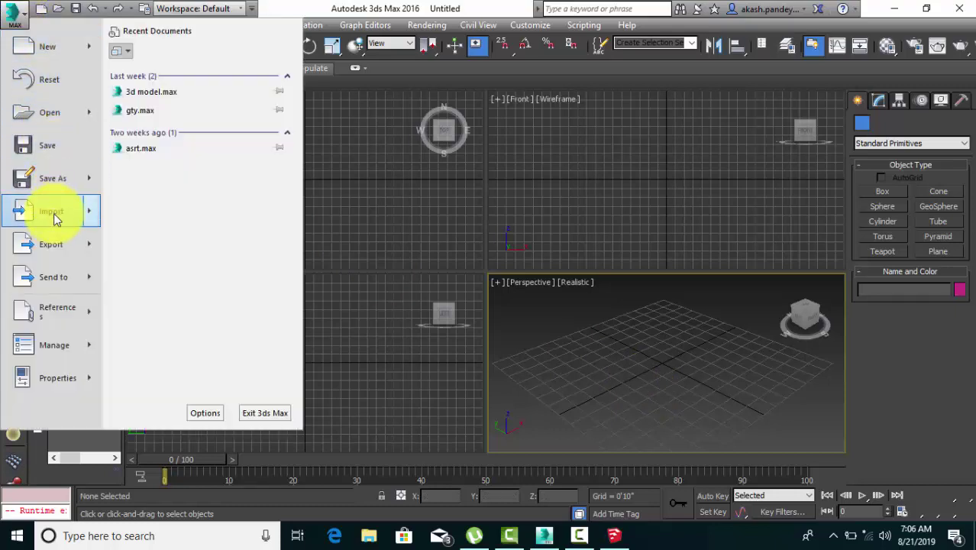
{"action": "mouse_move", "coordinate": [51, 211]}
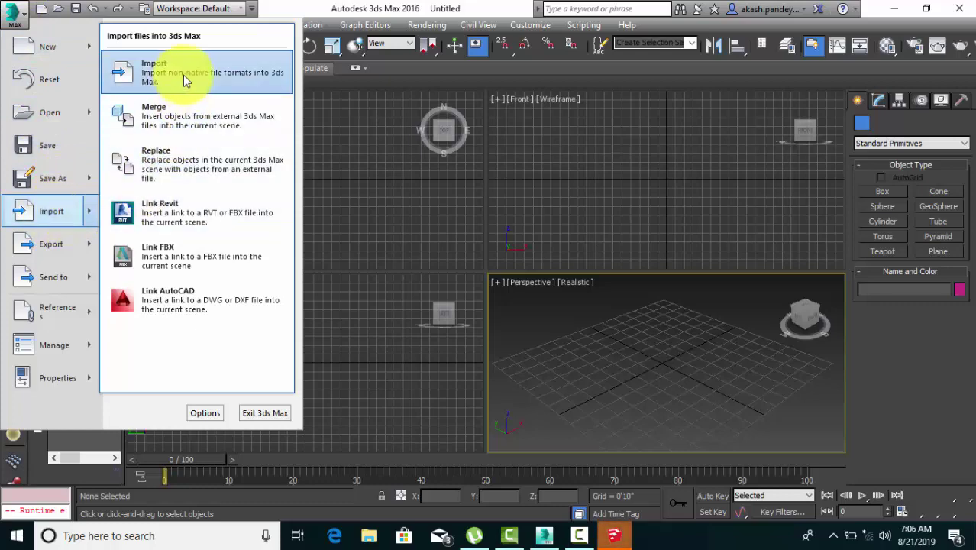
{"action": "left_click", "coordinate": [184, 74]}
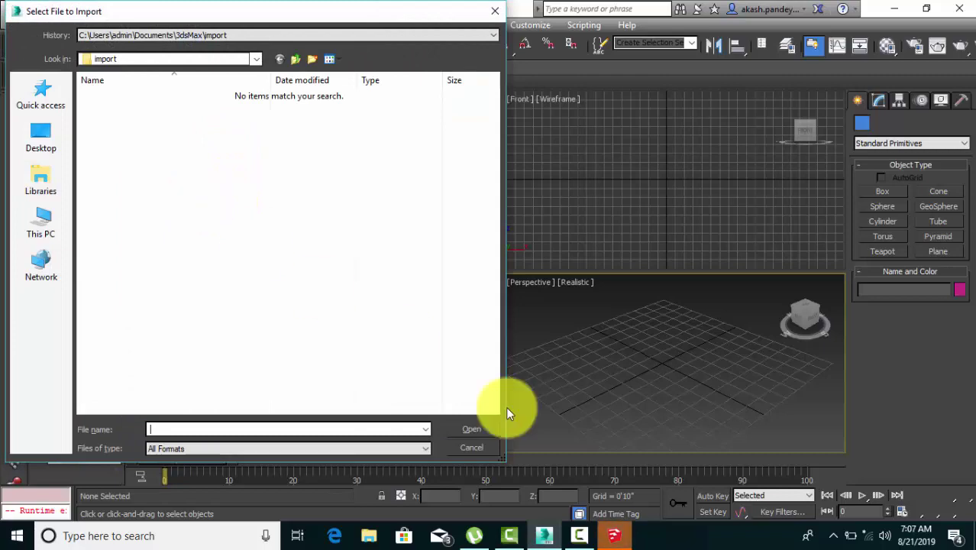
{"action": "mouse_move", "coordinate": [614, 536]}
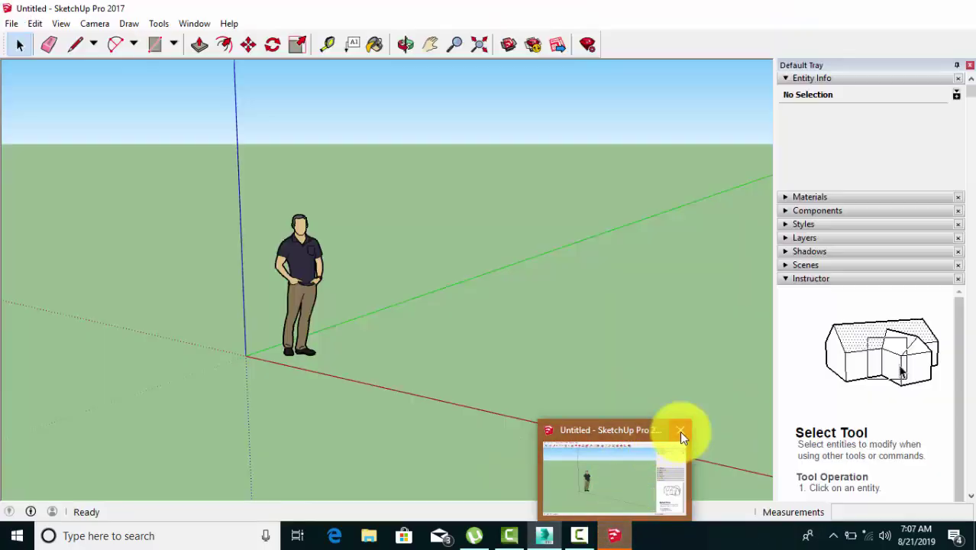
{"action": "left_click", "coordinate": [679, 430]}
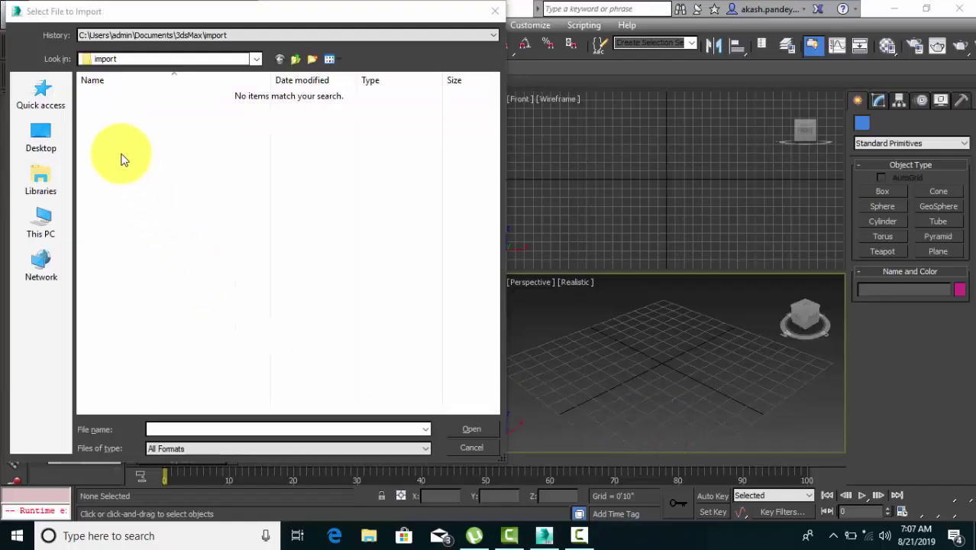
{"action": "left_click", "coordinate": [40, 137]}
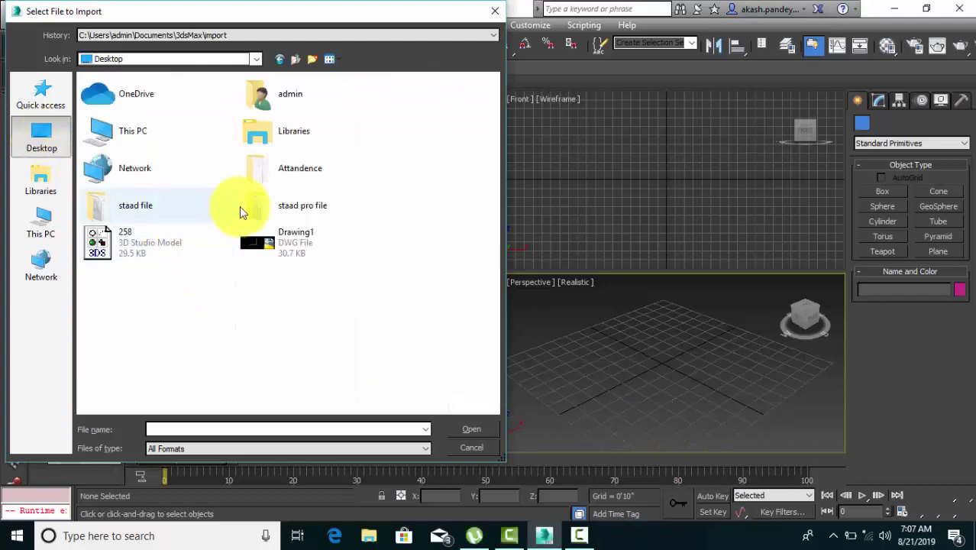
{"action": "left_click", "coordinate": [135, 249]}
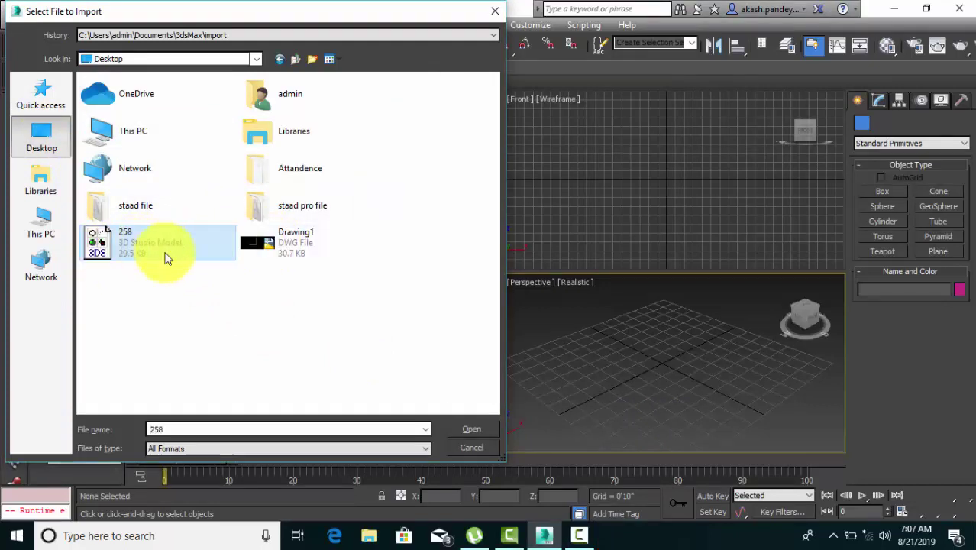
{"action": "left_click", "coordinate": [475, 429]}
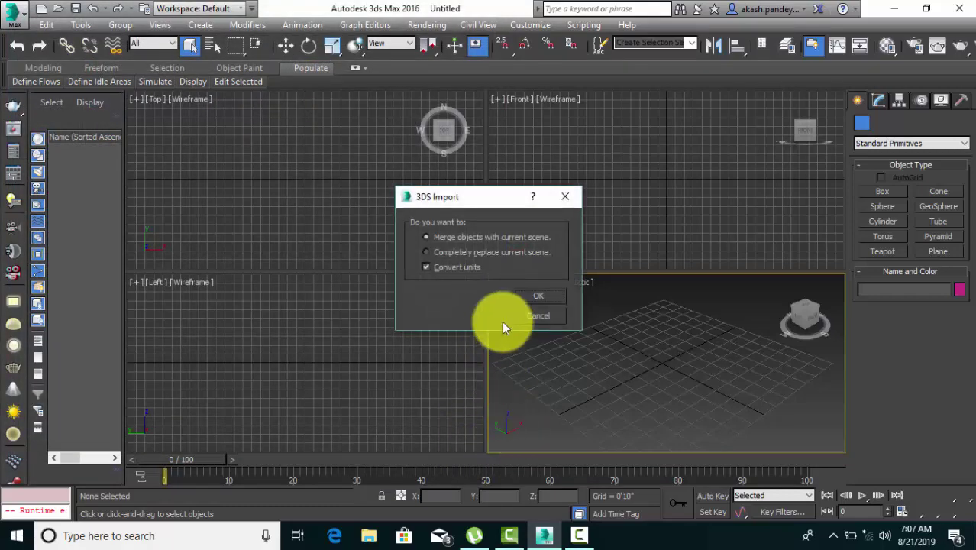
Merge the imported room into the scene and delete its camera and target
{"action": "left_click", "coordinate": [543, 294]}
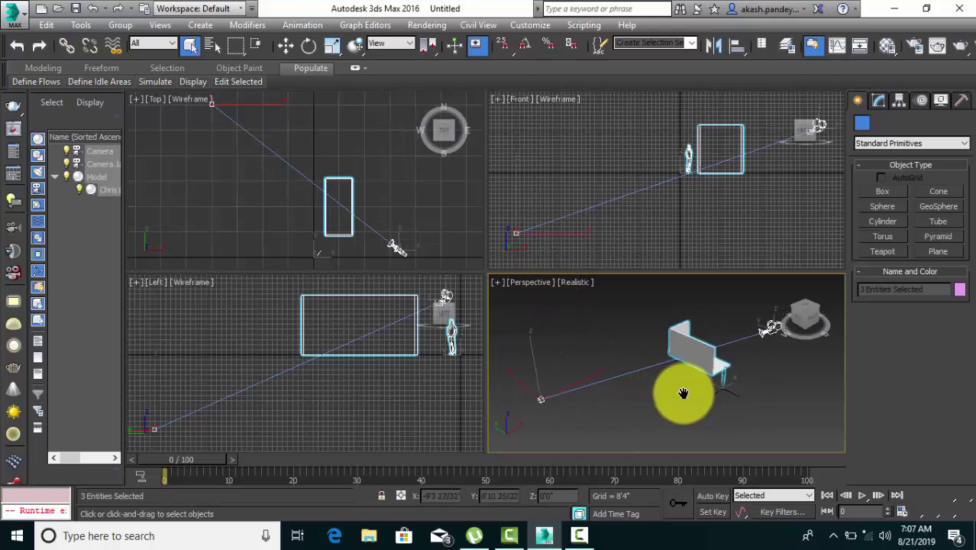
{"action": "middle_click_drag", "start_coordinate": [686, 397], "coordinate": [592, 403]}
{"action": "scroll", "coordinate": [662, 349], "scroll_direction": "up", "scroll_amount": 4}
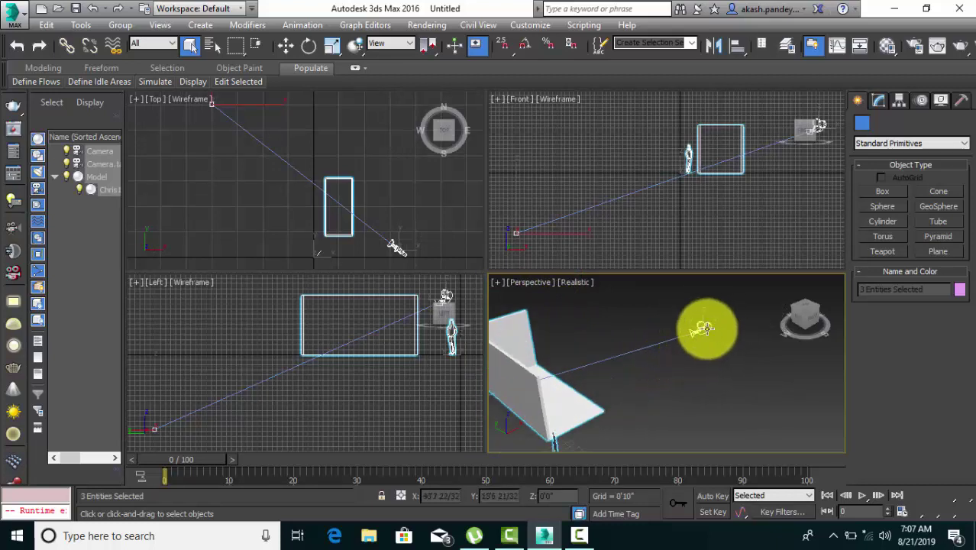
{"action": "left_click", "coordinate": [287, 45]}
{"action": "left_click_drag", "start_coordinate": [663, 286], "coordinate": [665, 294]}
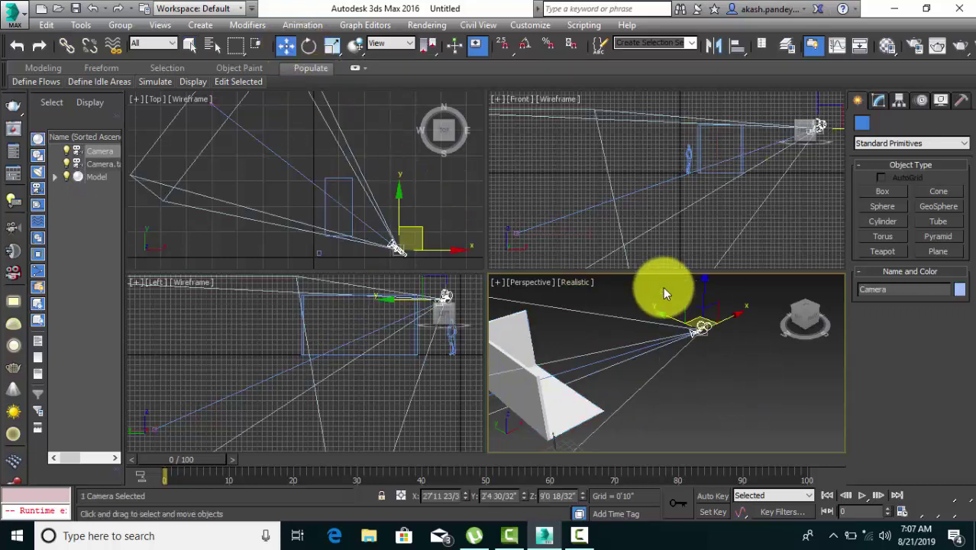
{"action": "key", "text": "Delete"}
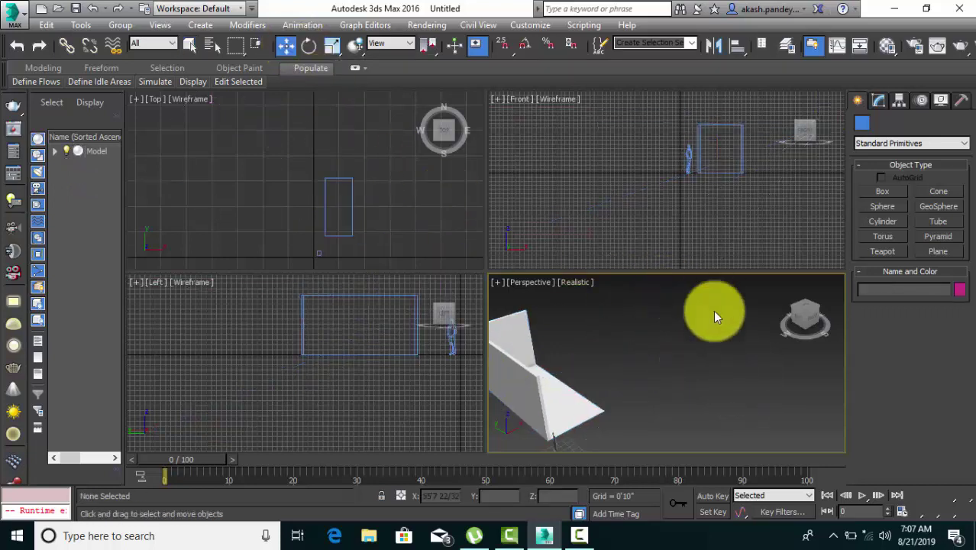
Delete the imported human figure and select the remaining room object Model
{"action": "mouse_move", "coordinate": [681, 392]}
{"action": "middle_mouse_down", "text": "alt"}
{"action": "mouse_move", "coordinate": [652, 417]}
{"action": "mouse_move", "coordinate": [523, 376]}
{"action": "mouse_move", "coordinate": [645, 346]}
{"action": "mouse_move", "coordinate": [665, 428]}
{"action": "mouse_move", "coordinate": [810, 418]}
{"action": "middle_mouse_up", "text": "alt"}
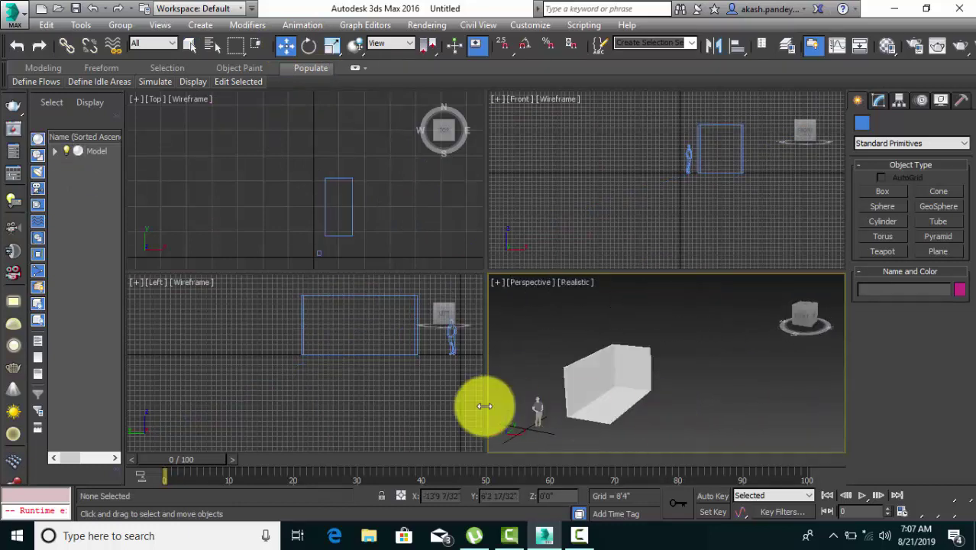
{"action": "scroll", "coordinate": [541, 399], "scroll_direction": "up", "scroll_amount": 3}
{"action": "scroll", "coordinate": [581, 413], "scroll_direction": "up", "scroll_amount": 2}
{"action": "left_click", "coordinate": [582, 412]}
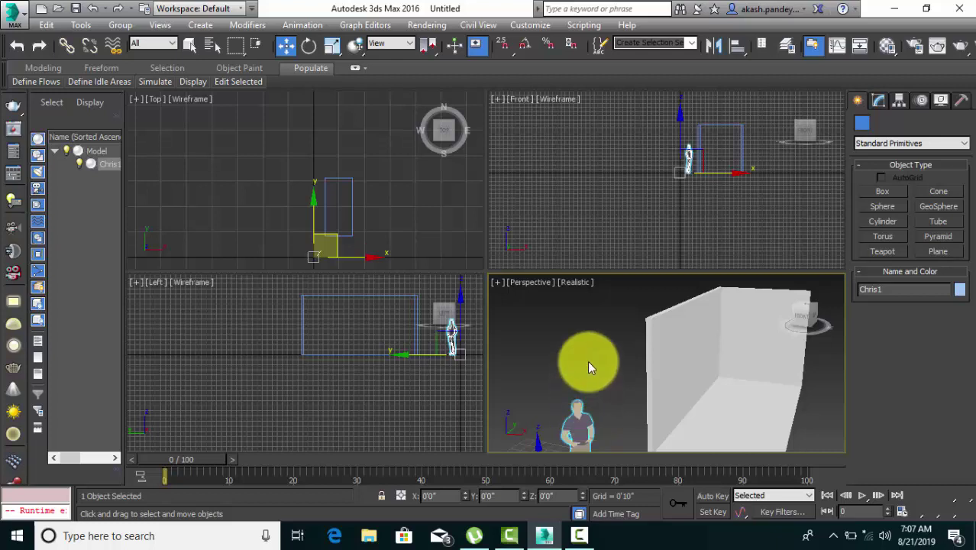
{"action": "key", "text": "Delete"}
{"action": "scroll", "coordinate": [586, 356], "scroll_direction": "down", "scroll_amount": 3}
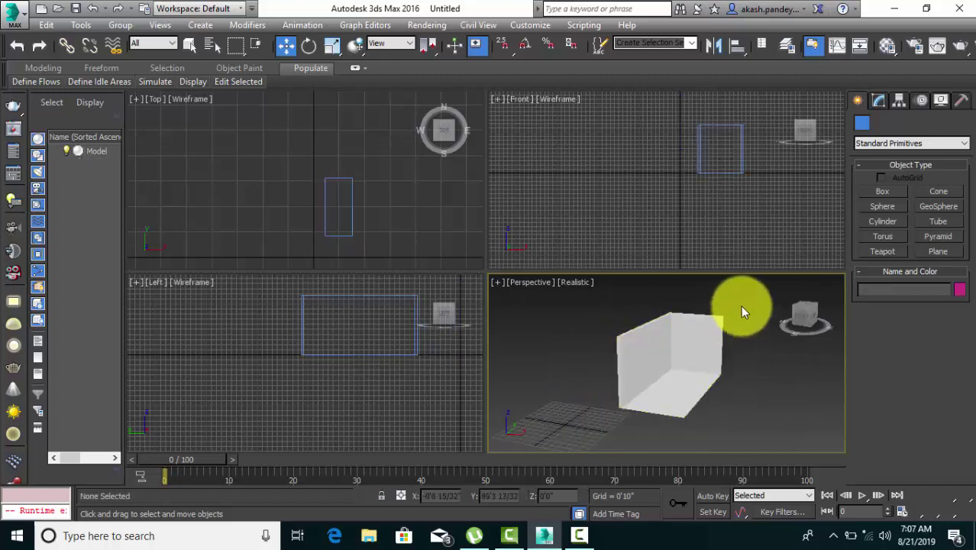
{"action": "mouse_move", "coordinate": [744, 300]}
{"action": "left_mouse_down"}
{"action": "mouse_move", "coordinate": [603, 425]}
{"action": "mouse_move", "coordinate": [620, 413]}
{"action": "left_mouse_up"}
{"action": "left_click", "coordinate": [745, 414]}
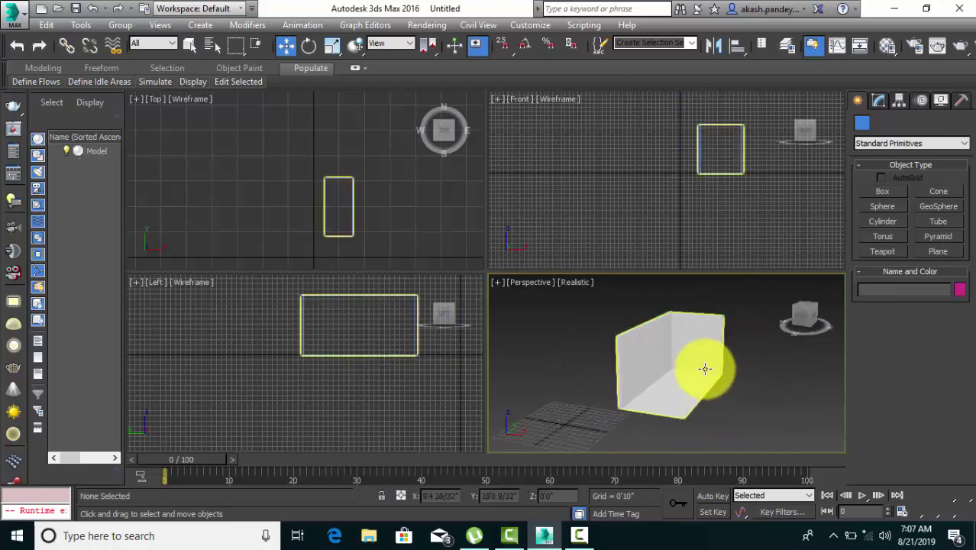
{"action": "left_click", "coordinate": [708, 371]}
{"action": "scroll", "coordinate": [732, 360], "scroll_direction": "up", "scroll_amount": 3}
{"action": "mouse_move", "coordinate": [726, 379]}
{"action": "middle_mouse_down", "text": "alt"}
{"action": "mouse_move", "coordinate": [679, 392]}
{"action": "mouse_move", "coordinate": [685, 399]}
{"action": "middle_mouse_up", "text": "alt"}
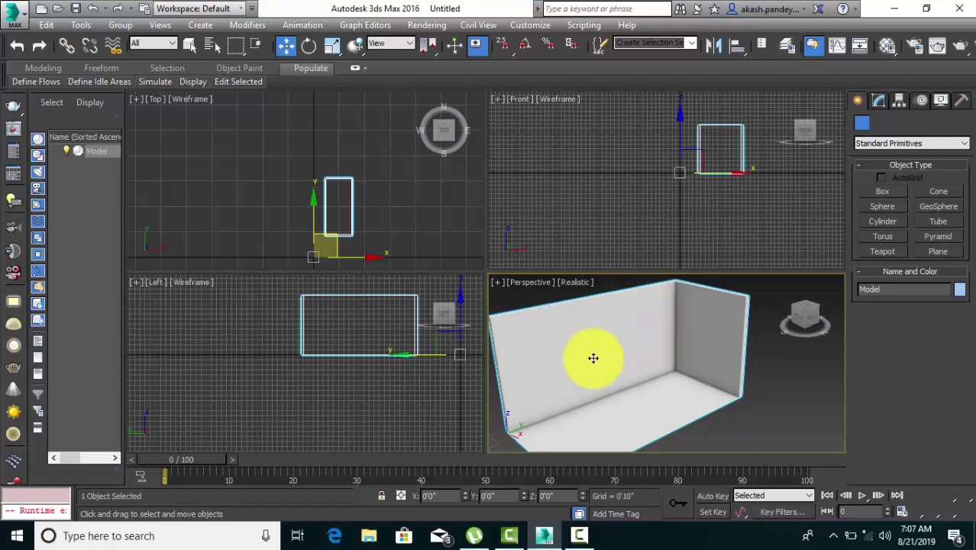
Drag the turquoise VRayMtl sample, Material #1, from the Material Editor onto the room
{"action": "left_click", "coordinate": [886, 47]}
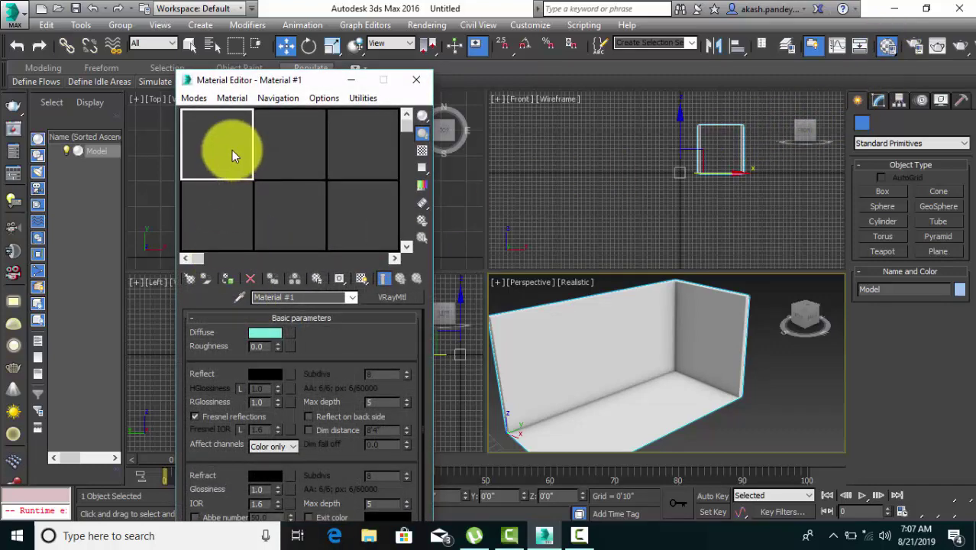
{"action": "left_click", "coordinate": [365, 247]}
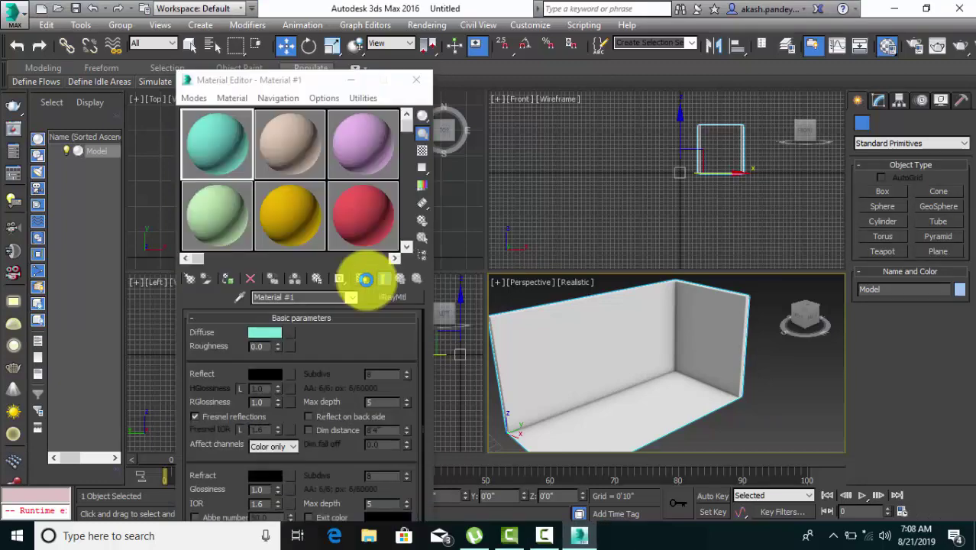
{"action": "mouse_move", "coordinate": [224, 159]}
{"action": "left_mouse_down"}
{"action": "mouse_move", "coordinate": [574, 365]}
{"action": "mouse_move", "coordinate": [594, 338]}
{"action": "left_mouse_up"}
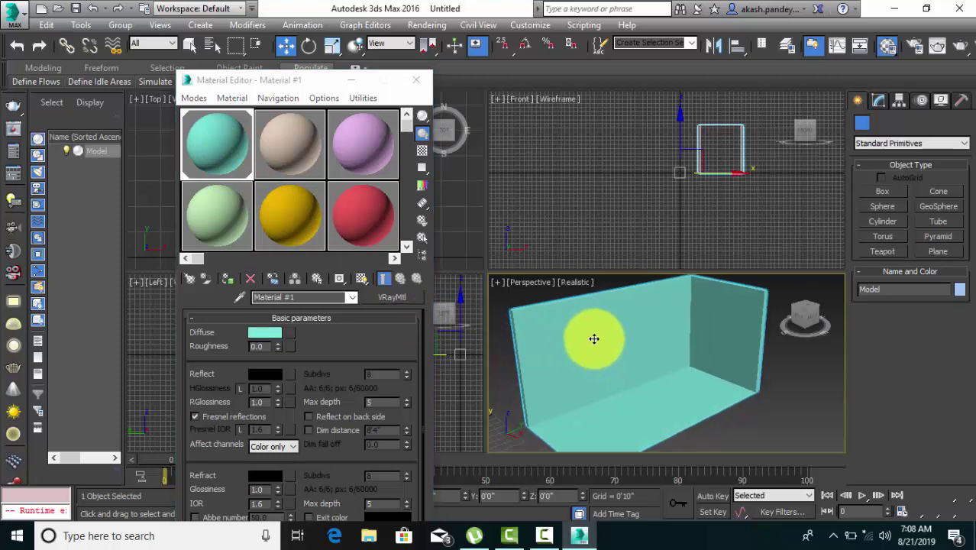
{"action": "left_click_drag", "start_coordinate": [594, 338], "coordinate": [592, 338]}
Convert the room for polygon editing and apply the yellow material to its short end wall
{"action": "right_click", "coordinate": [578, 302]}
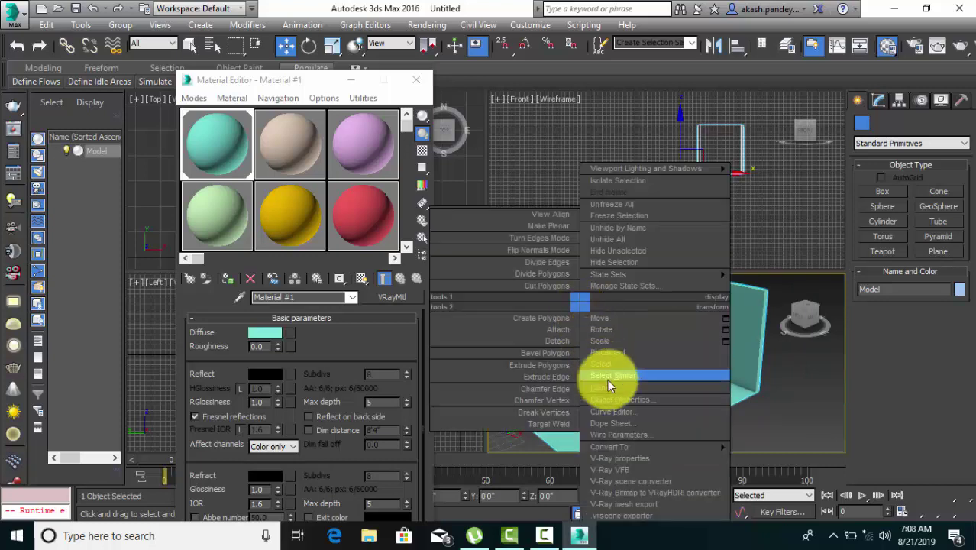
{"action": "left_click", "coordinate": [757, 454]}
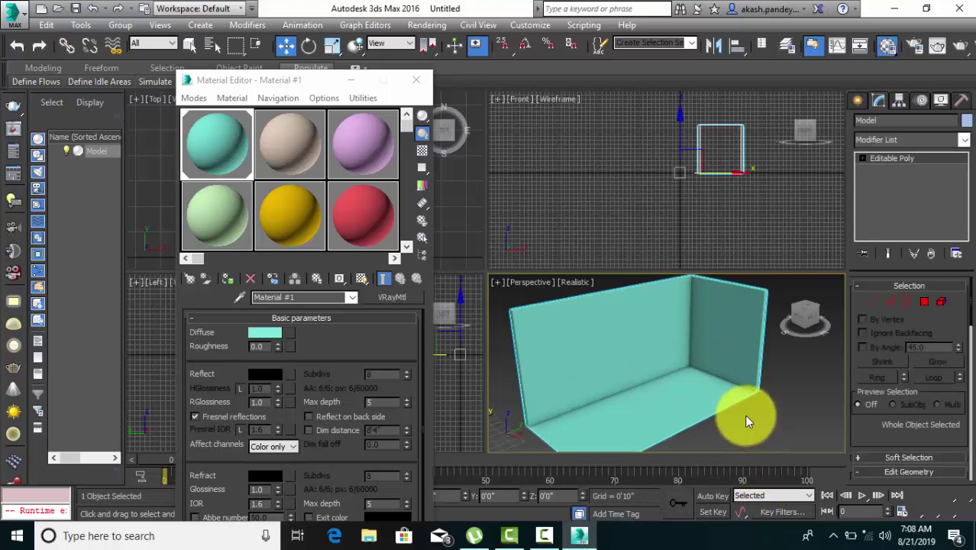
{"action": "left_click", "coordinate": [923, 302]}
{"action": "left_click", "coordinate": [722, 323]}
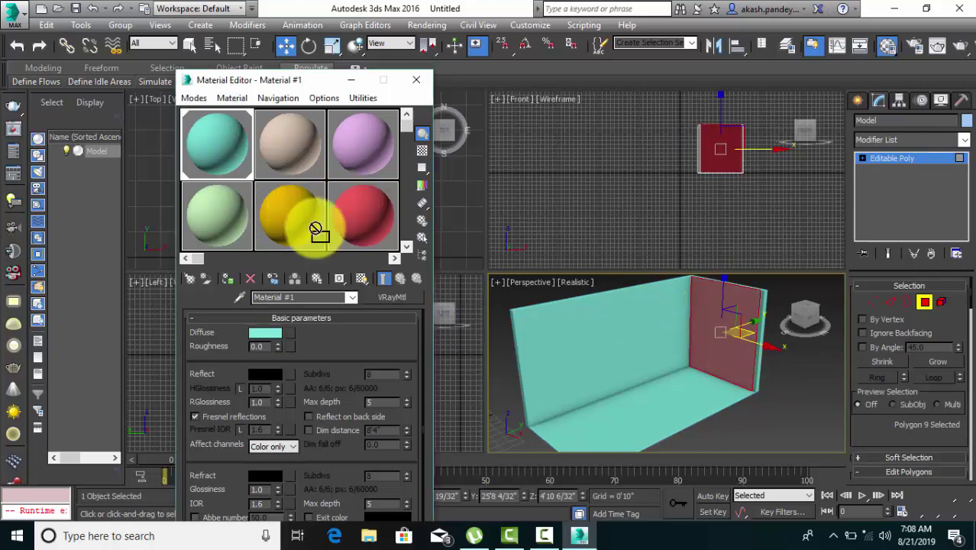
{"action": "left_click_drag", "start_coordinate": [347, 212], "coordinate": [737, 316]}
{"action": "left_click", "coordinate": [782, 420]}
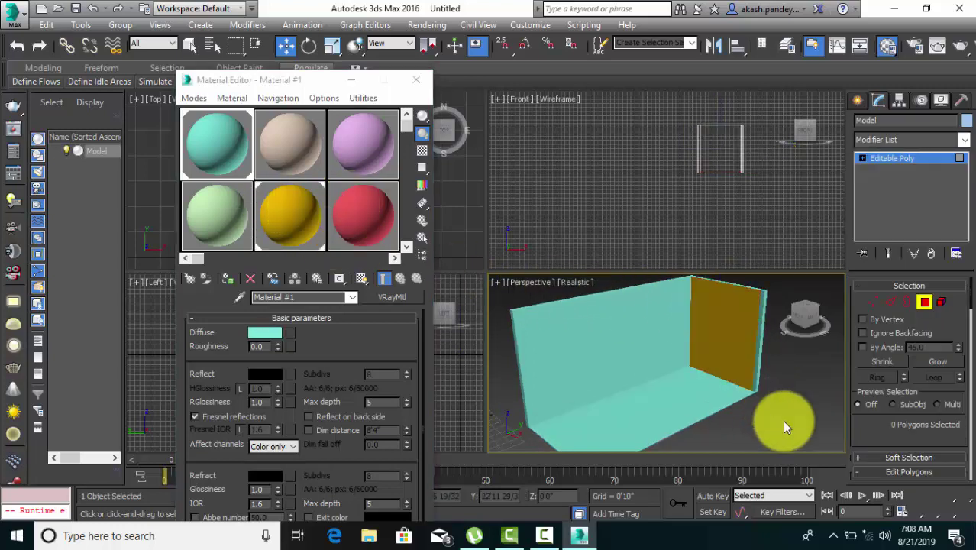
Apply the red material to the room's long back wall polygon
{"action": "mouse_move", "coordinate": [675, 342]}
{"action": "middle_mouse_down", "text": "alt"}
{"action": "mouse_move", "coordinate": [723, 370]}
{"action": "mouse_move", "coordinate": [635, 329]}
{"action": "middle_mouse_up", "text": "alt"}
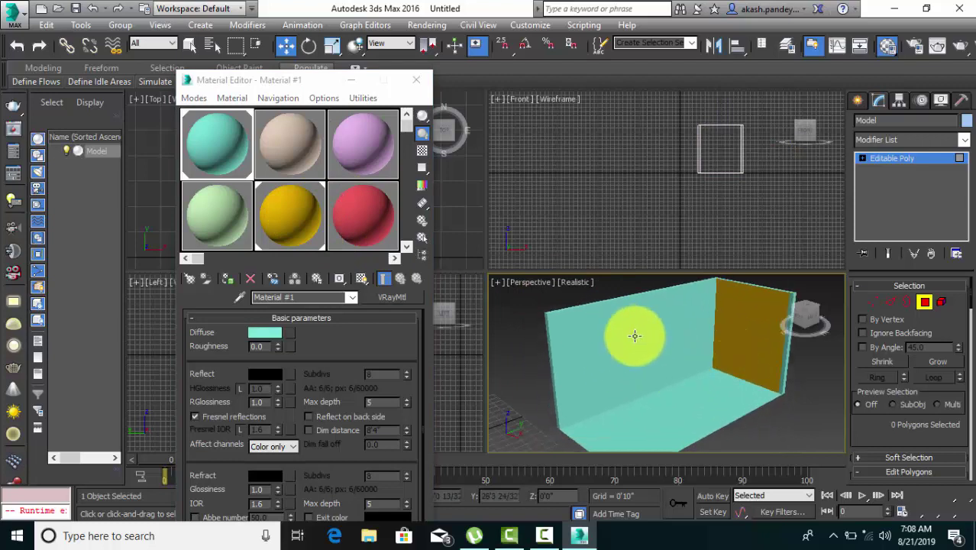
{"action": "left_click", "coordinate": [635, 330]}
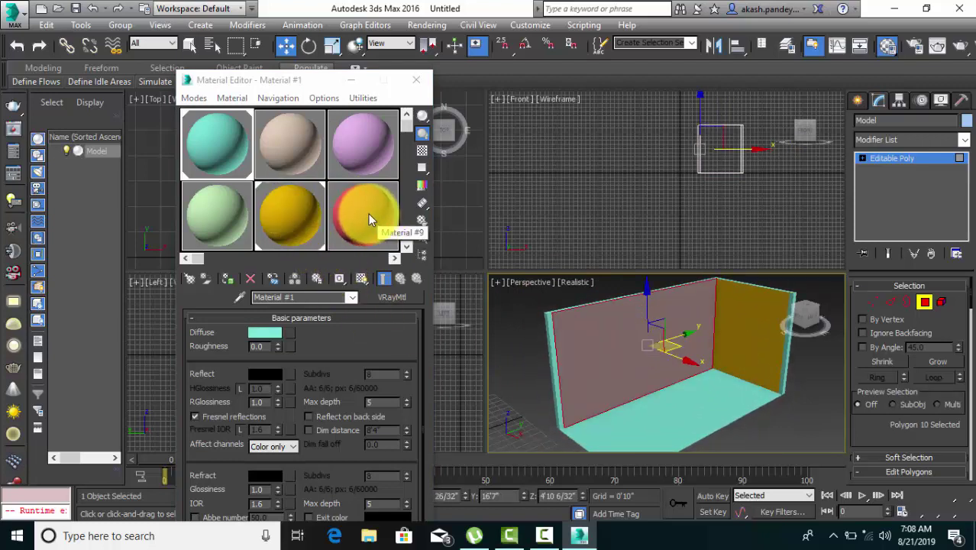
{"action": "left_click_drag", "start_coordinate": [368, 220], "coordinate": [631, 358]}
{"action": "left_click", "coordinate": [776, 432]}
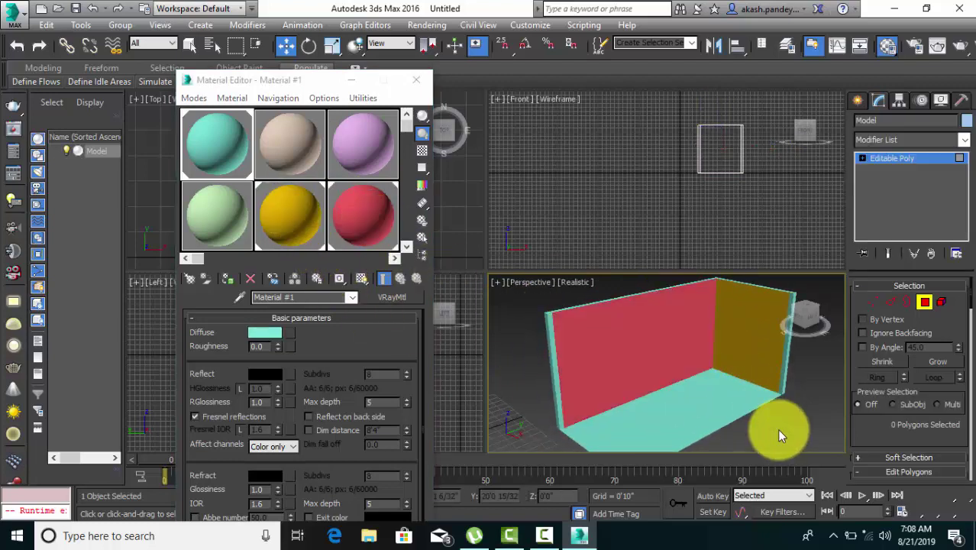
{"action": "mouse_move", "coordinate": [778, 424]}
{"action": "middle_mouse_down", "text": "alt"}
{"action": "mouse_move", "coordinate": [646, 385]}
{"action": "mouse_move", "coordinate": [795, 410]}
{"action": "mouse_move", "coordinate": [718, 425]}
{"action": "mouse_move", "coordinate": [718, 381]}
{"action": "mouse_move", "coordinate": [751, 409]}
{"action": "mouse_move", "coordinate": [712, 270]}
{"action": "mouse_move", "coordinate": [707, 300]}
{"action": "mouse_move", "coordinate": [693, 207]}
{"action": "mouse_move", "coordinate": [711, 353]}
{"action": "mouse_move", "coordinate": [741, 430]}
{"action": "mouse_move", "coordinate": [741, 403]}
{"action": "mouse_move", "coordinate": [693, 413]}
{"action": "middle_mouse_up", "text": "alt"}
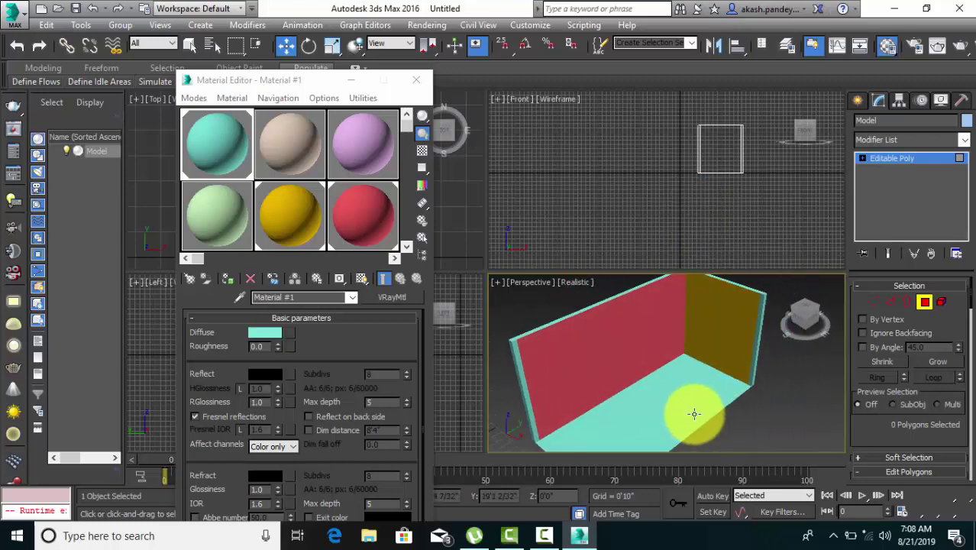
Close the Material Editor, adjust the room view, and minimize 3ds Max to the desktop
{"action": "left_click", "coordinate": [415, 80]}
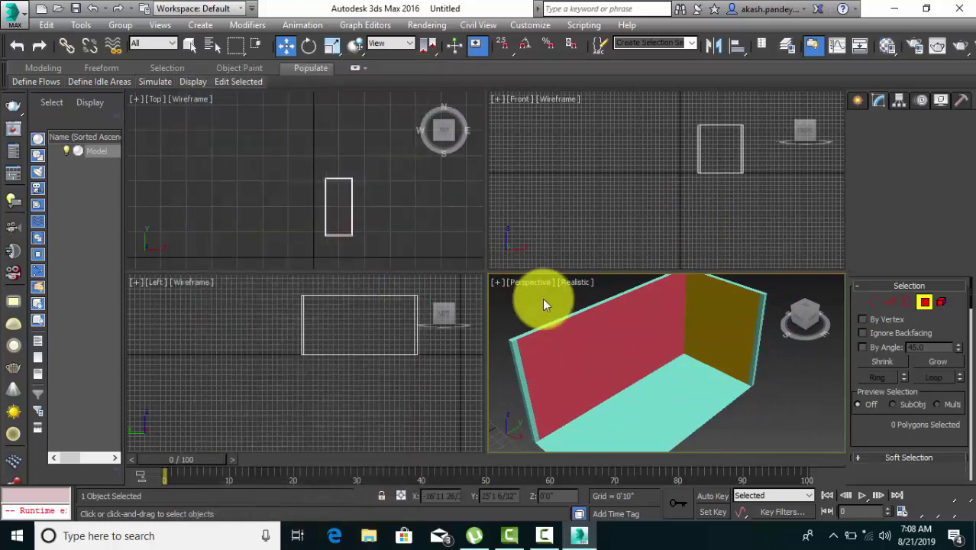
{"action": "mouse_move", "coordinate": [543, 306]}
{"action": "middle_mouse_down", "text": "alt"}
{"action": "mouse_move", "coordinate": [585, 336]}
{"action": "mouse_move", "coordinate": [572, 335]}
{"action": "mouse_move", "coordinate": [582, 320]}
{"action": "middle_mouse_up", "text": "alt"}
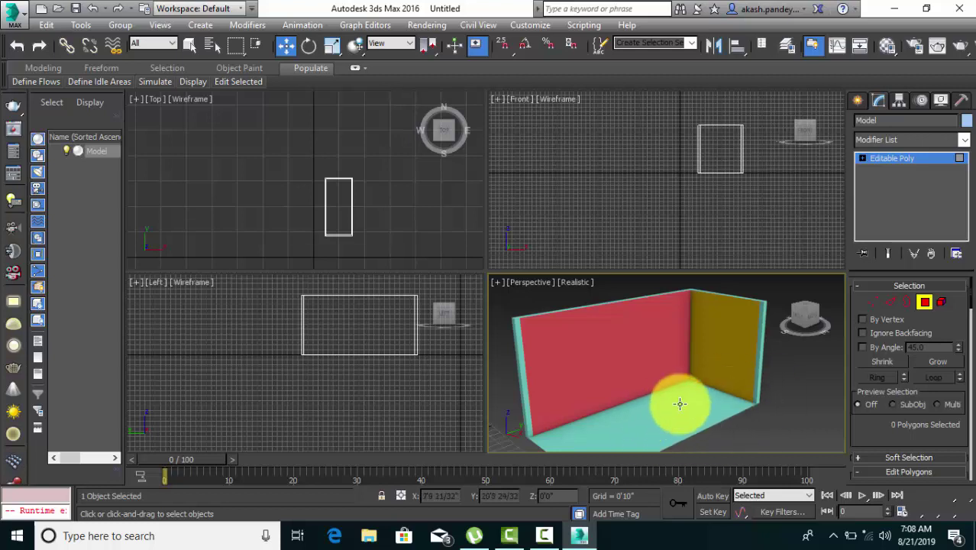
{"action": "middle_click_drag", "start_coordinate": [690, 403], "coordinate": [658, 385]}
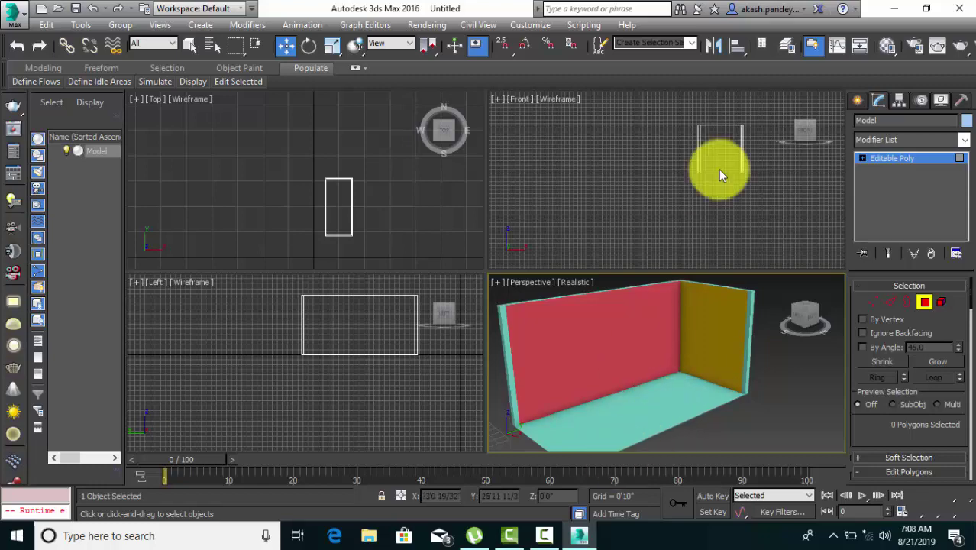
{"action": "left_click", "coordinate": [893, 8]}
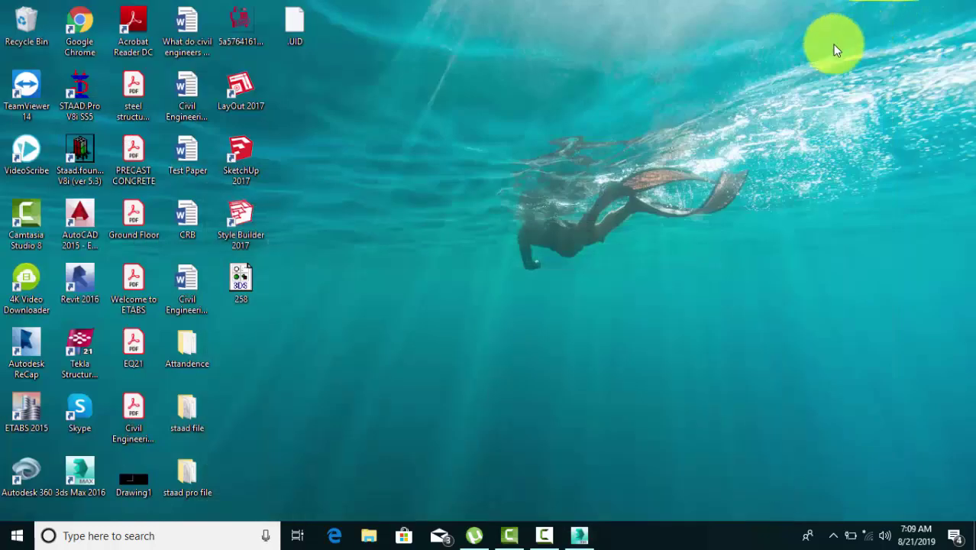
Select the Google Chrome shortcut and refresh the Windows desktop twice
{"action": "left_click", "coordinate": [79, 28]}
{"action": "right_click", "coordinate": [496, 141]}
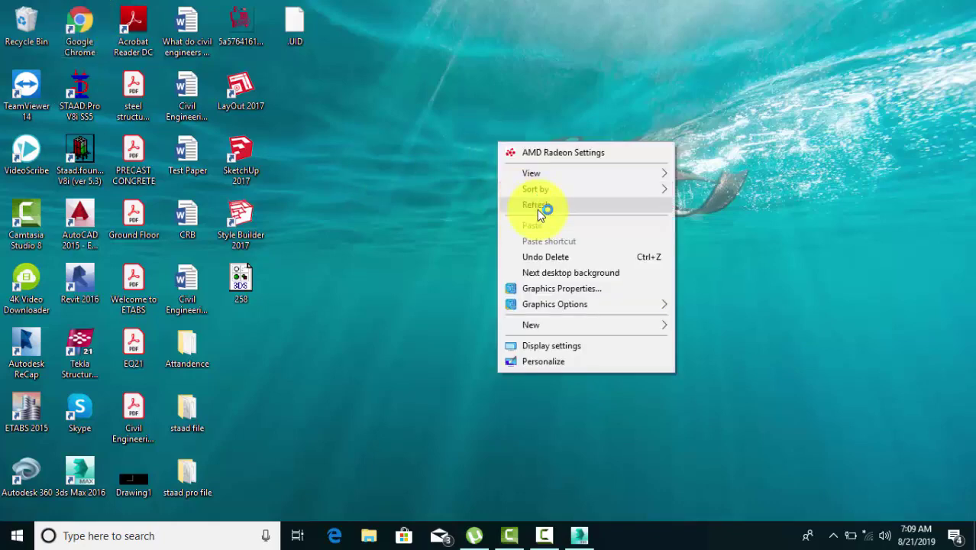
{"action": "left_click", "coordinate": [537, 209]}
{"action": "right_click", "coordinate": [536, 209]}
{"action": "left_click", "coordinate": [571, 271]}
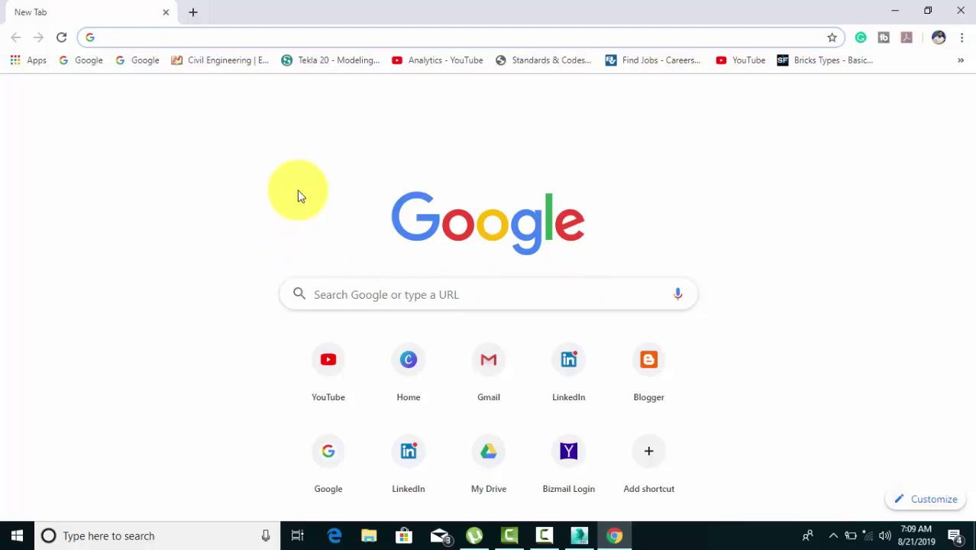
Search Google for '3ds max bed file' and join the wireless network, set to connect automatically
{"action": "type", "text": "3ds "}
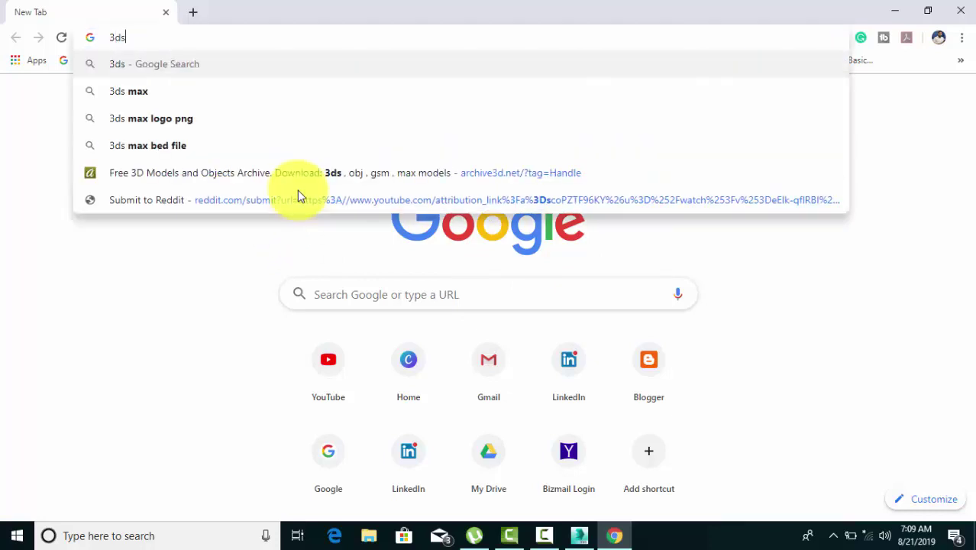
{"action": "type", "text": "max "}
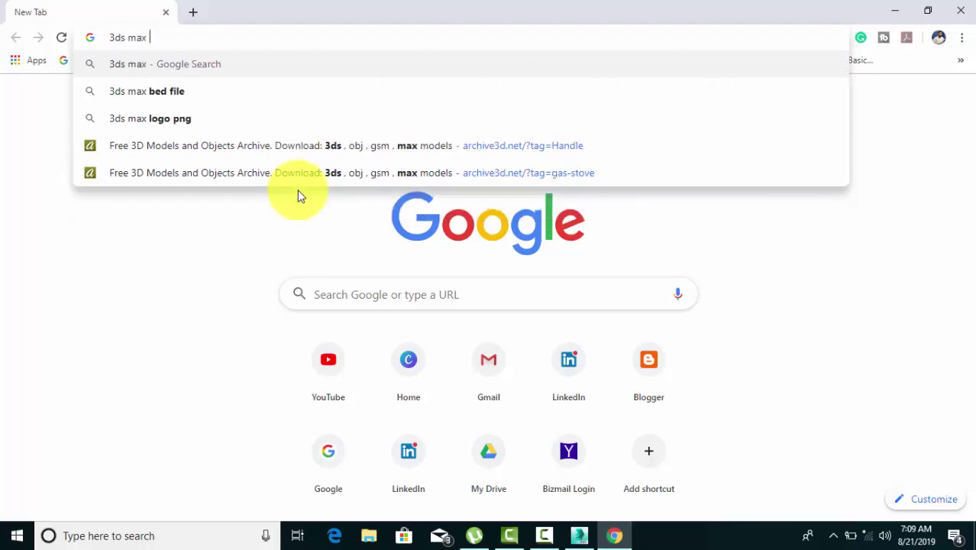
{"action": "type", "text": "b"}
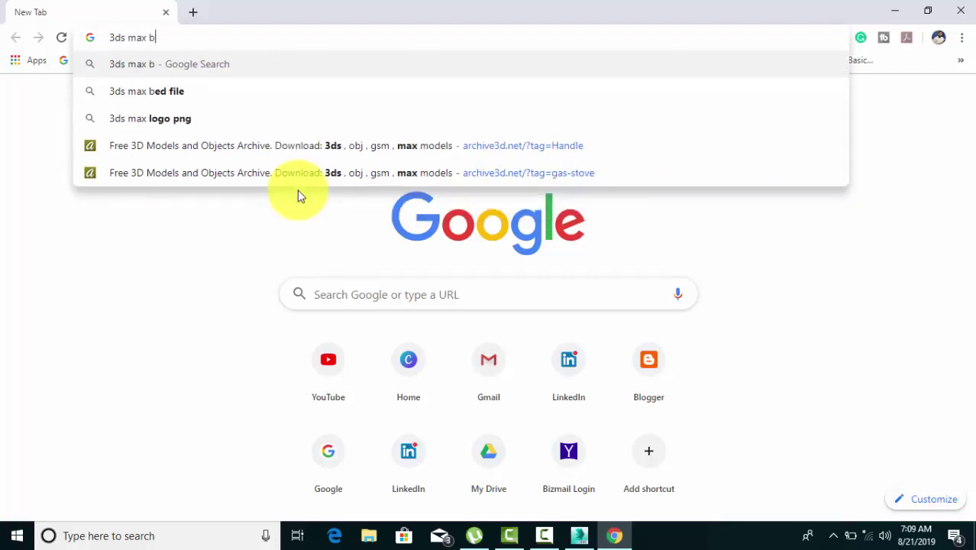
{"action": "type", "text": "e"}
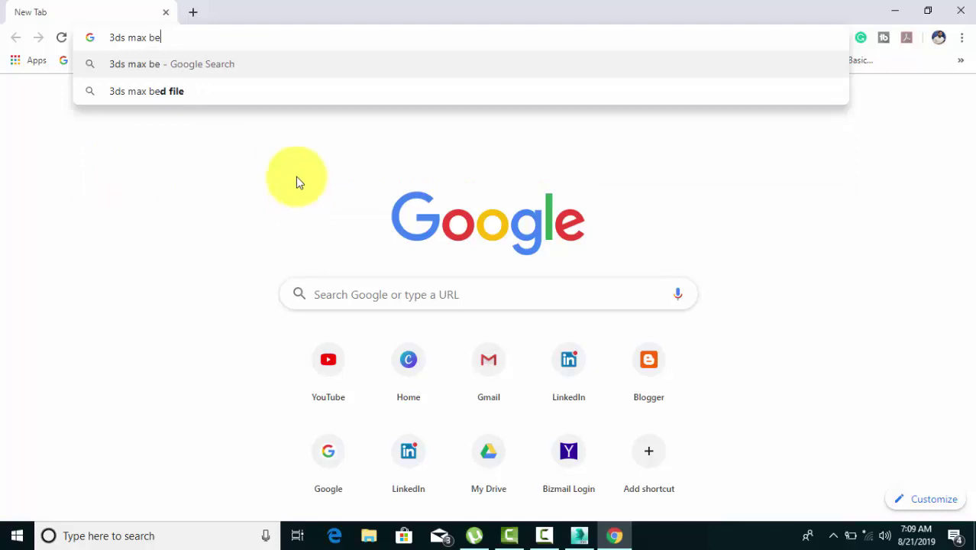
{"action": "left_click", "coordinate": [280, 91]}
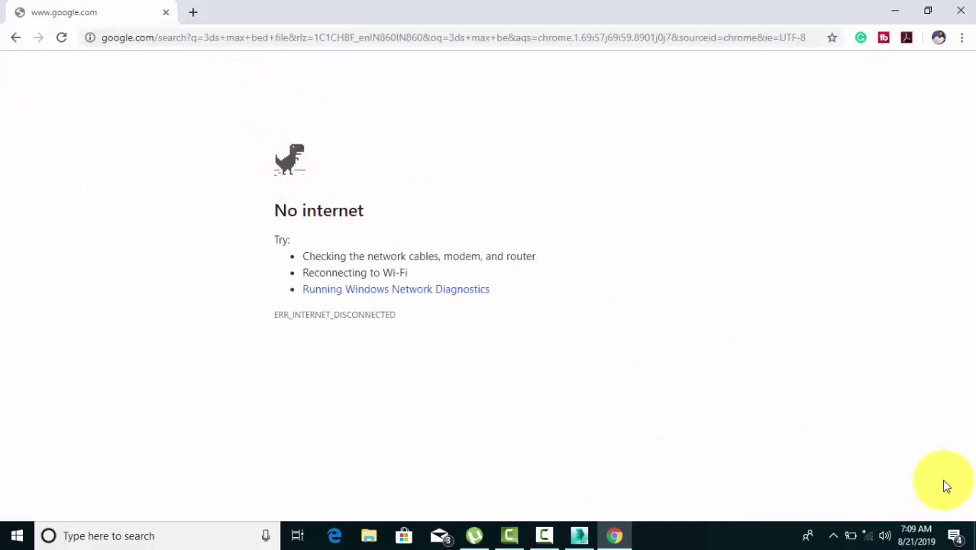
{"action": "left_click", "coordinate": [867, 538]}
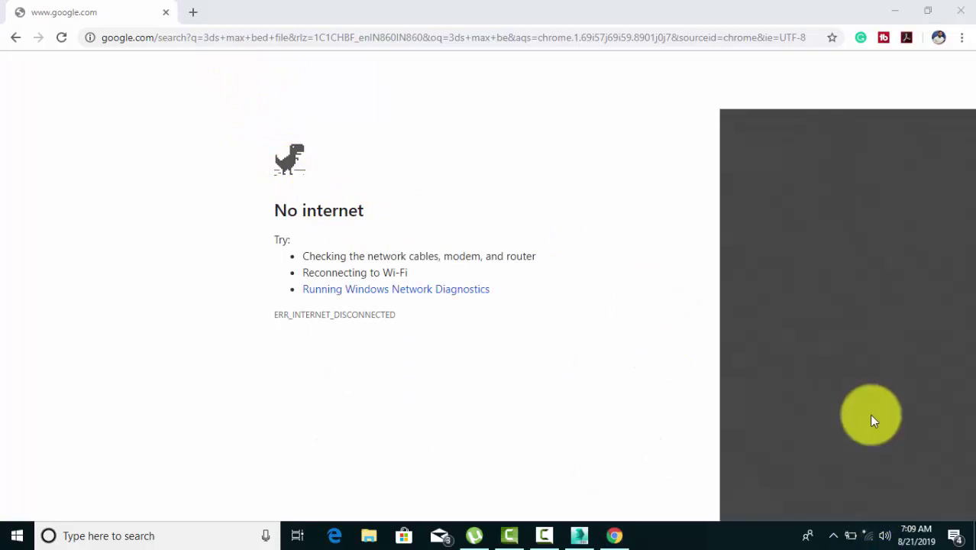
{"action": "left_click", "coordinate": [845, 155]}
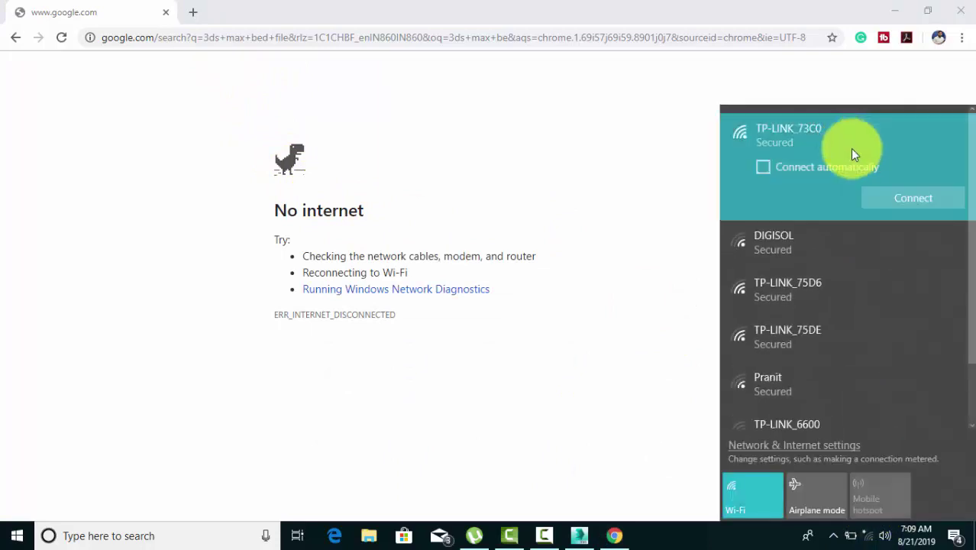
{"action": "left_click", "coordinate": [857, 173]}
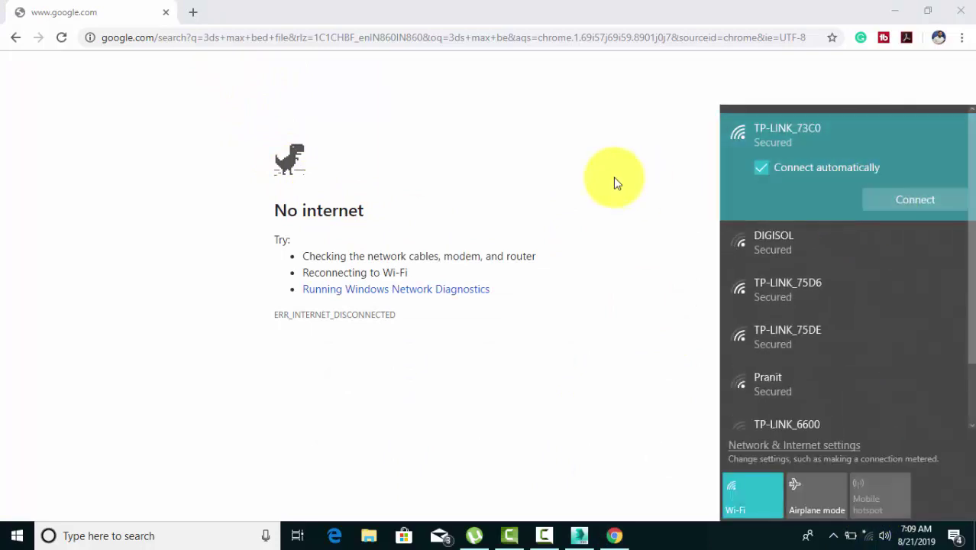
{"action": "left_click", "coordinate": [878, 199]}
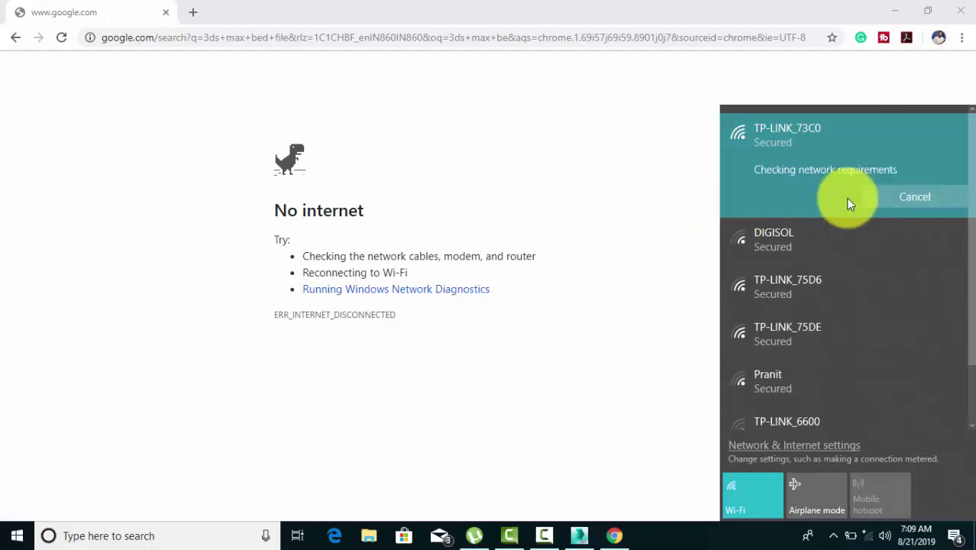
{"action": "left_click", "coordinate": [481, 164]}
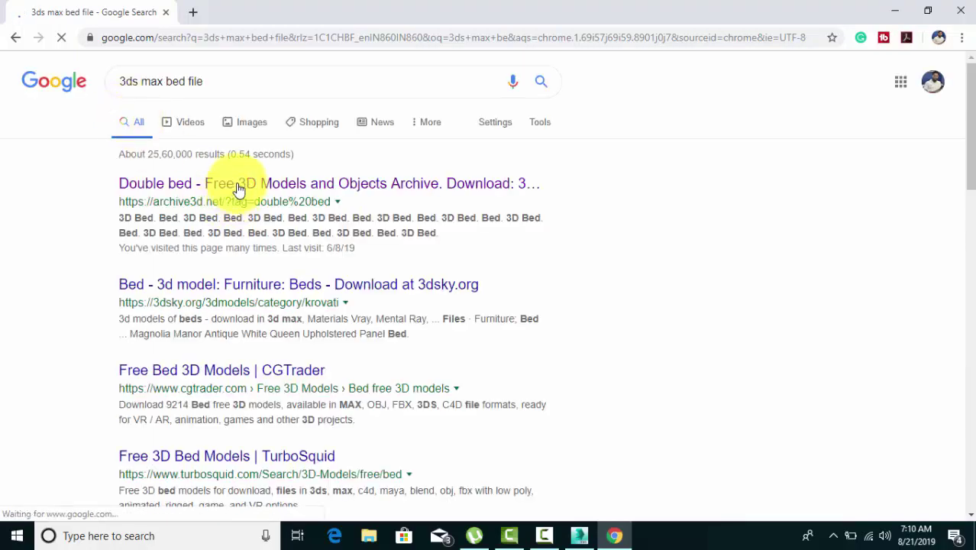
Open the Archive3D double bed result in a new tab and pick the Bed Net 80 Gervason N140519 model
{"action": "right_click", "coordinate": [248, 193]}
{"action": "left_click", "coordinate": [254, 194]}
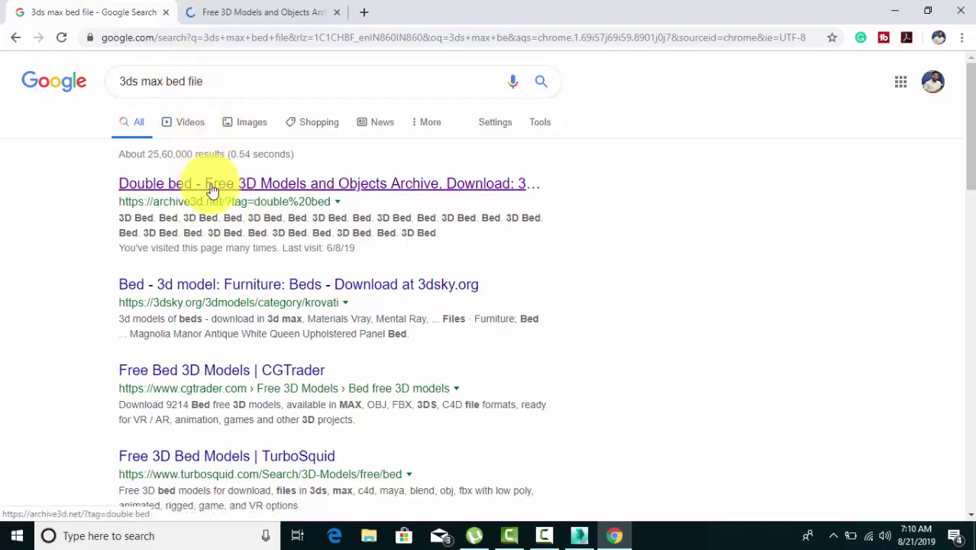
{"action": "left_click", "coordinate": [244, 8]}
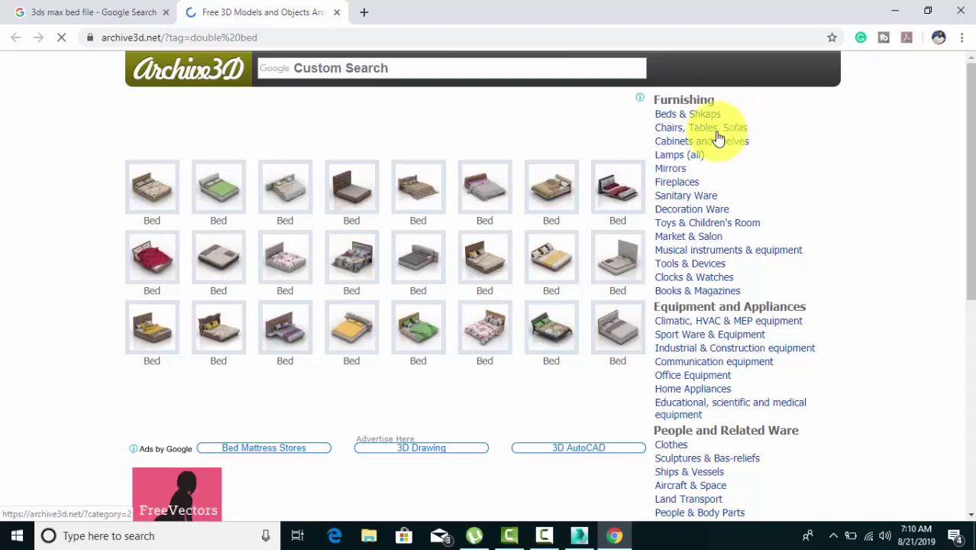
{"action": "left_click", "coordinate": [691, 156]}
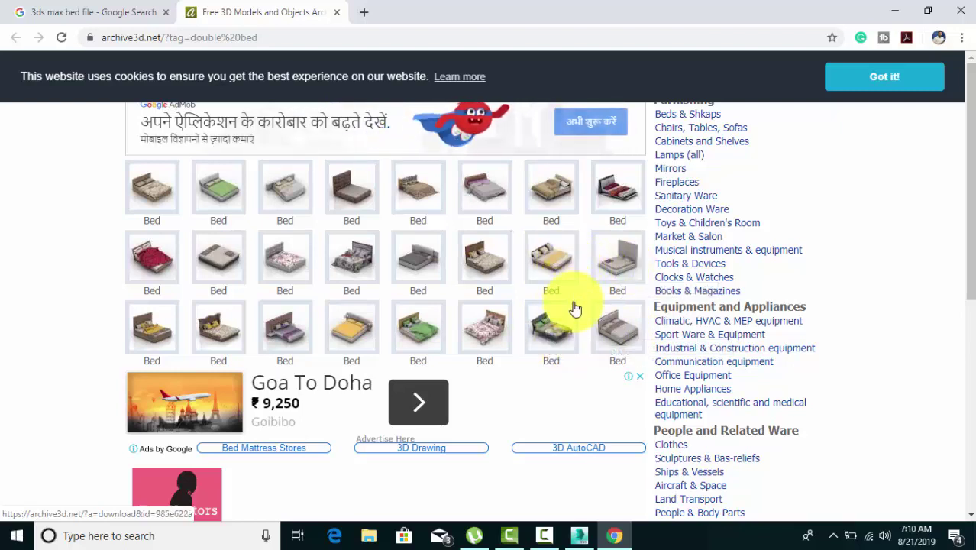
{"action": "left_click", "coordinate": [557, 265]}
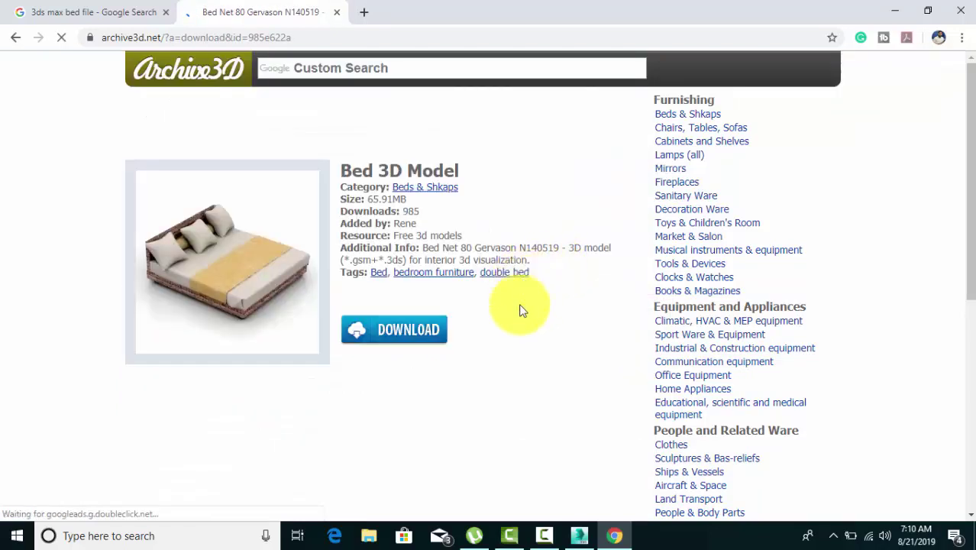
Accept the Archive3D terms and start the 65.9 MB bed model zip download
{"action": "left_click", "coordinate": [356, 336]}
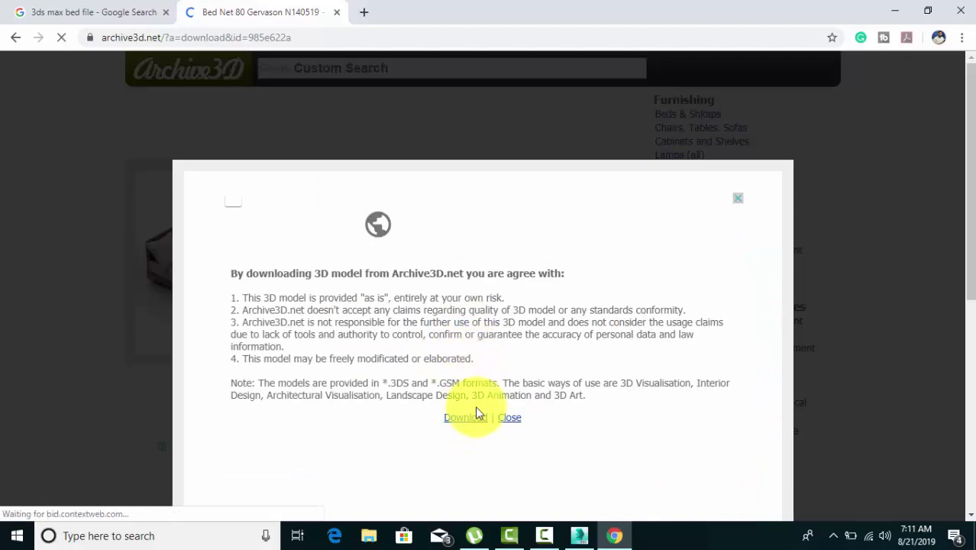
{"action": "left_click", "coordinate": [459, 420]}
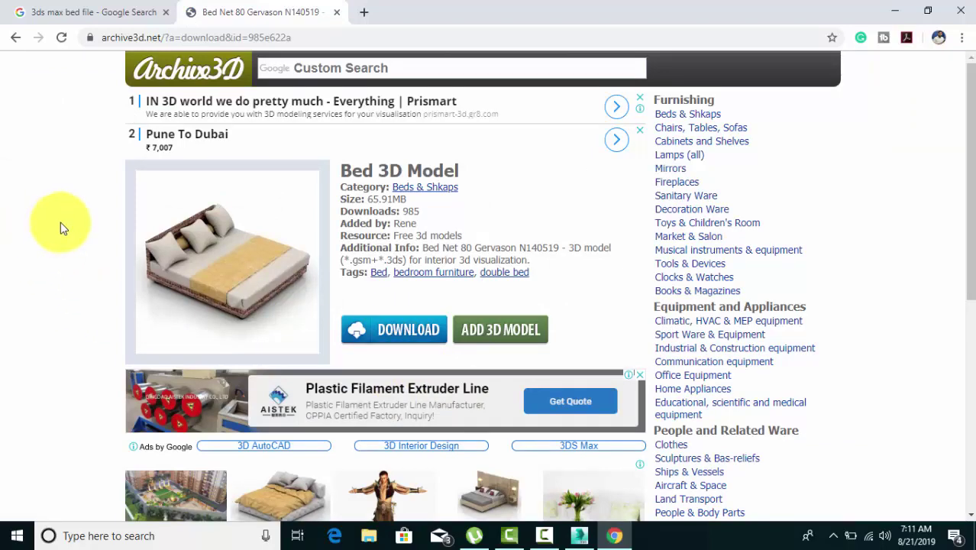
{"action": "scroll", "coordinate": [62, 222], "scroll_direction": "down", "scroll_amount": 2}
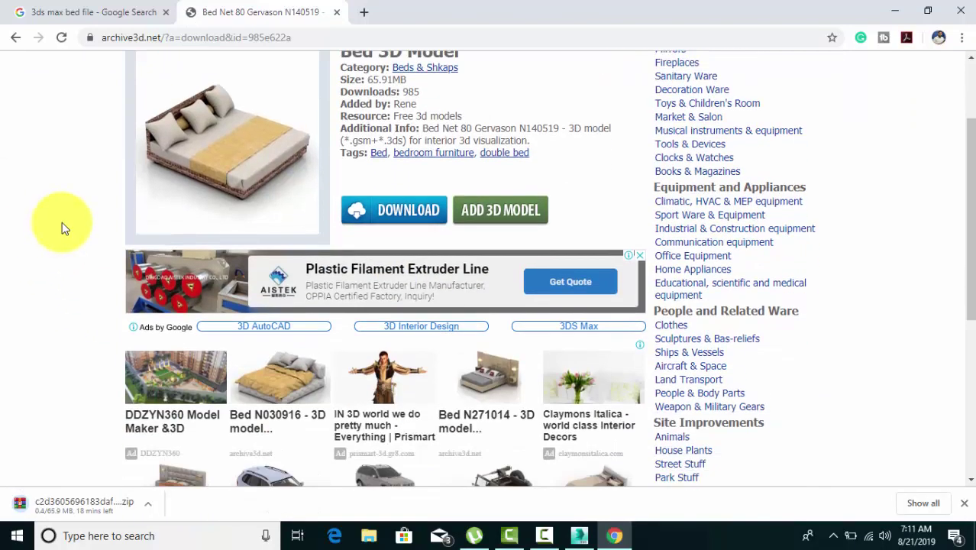
{"action": "scroll", "coordinate": [62, 222], "scroll_direction": "up", "scroll_amount": 2}
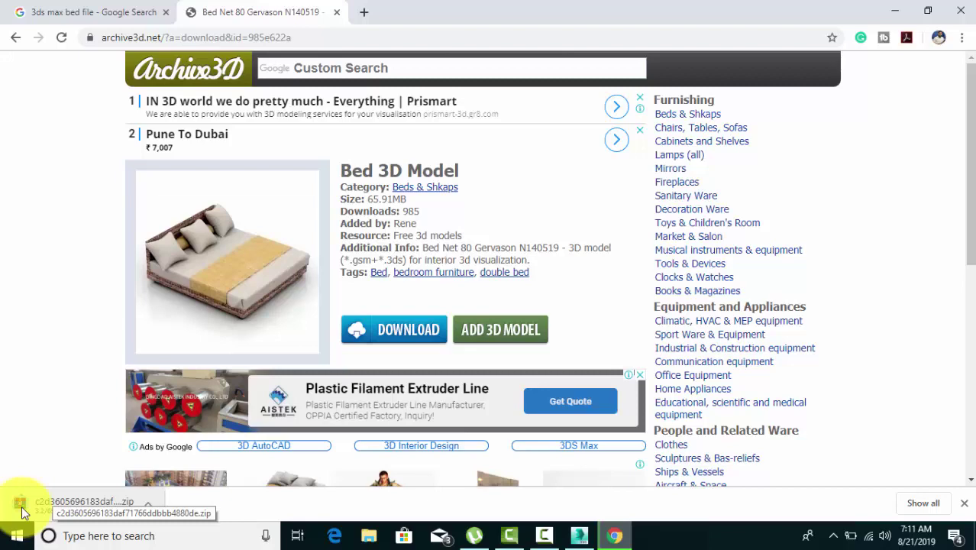
Compress the staad file and staad pro file desktop folders into a zip, then return to Chrome
{"action": "left_click", "coordinate": [889, 9]}
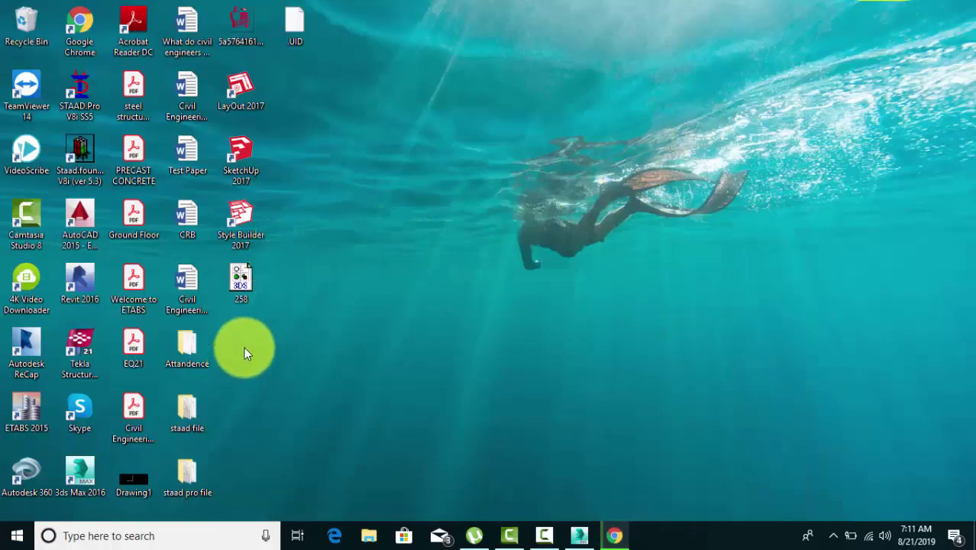
{"action": "left_click_drag", "start_coordinate": [245, 346], "coordinate": [513, 402]}
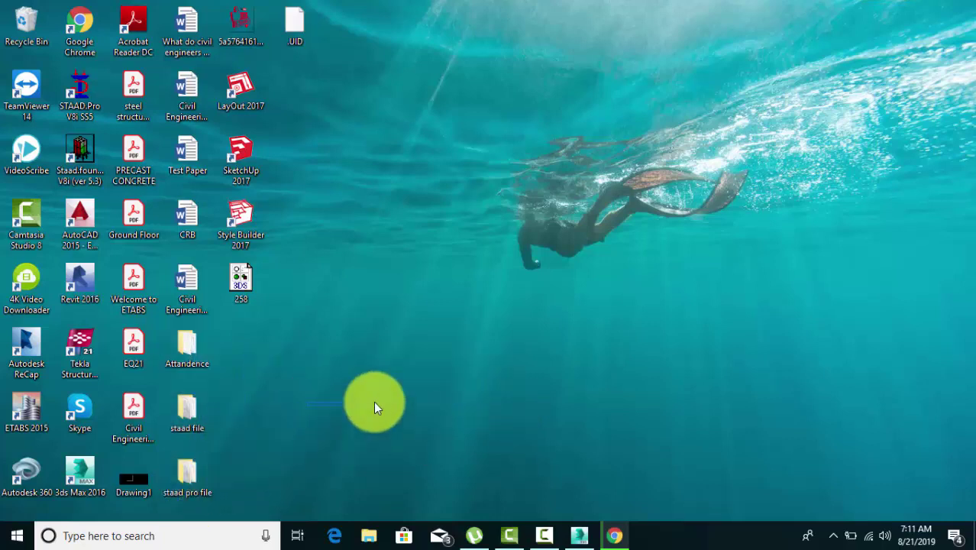
{"action": "left_click_drag", "start_coordinate": [217, 487], "coordinate": [183, 495]}
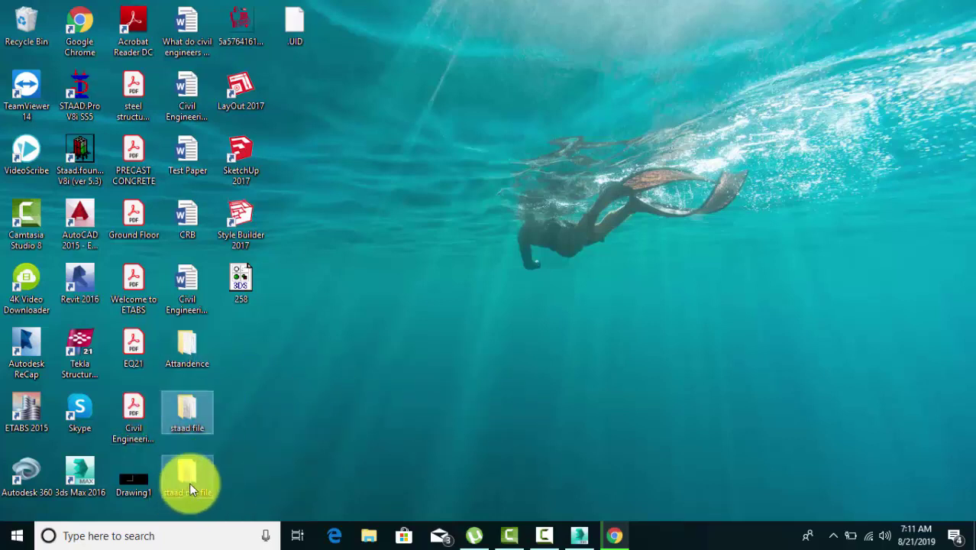
{"action": "mouse_move", "coordinate": [187, 412]}
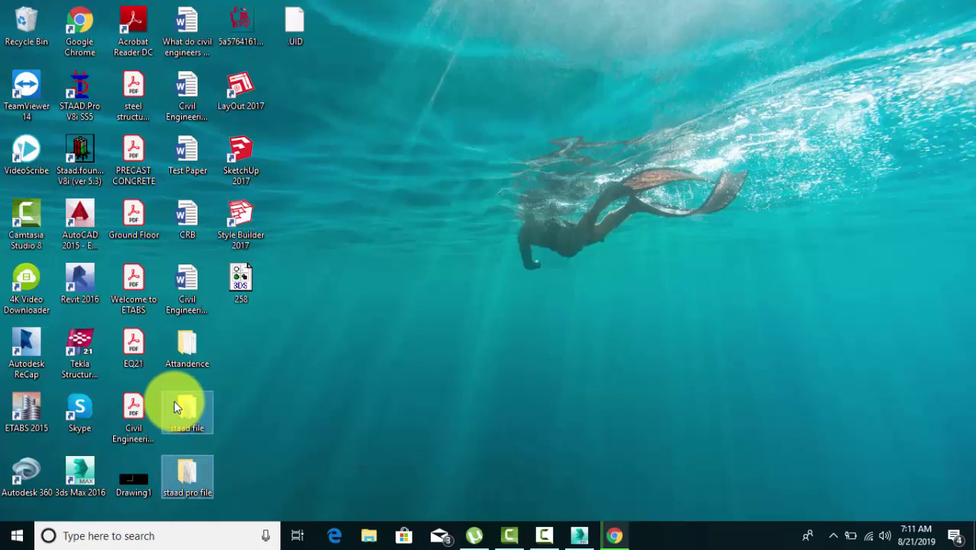
{"action": "right_click", "coordinate": [174, 403]}
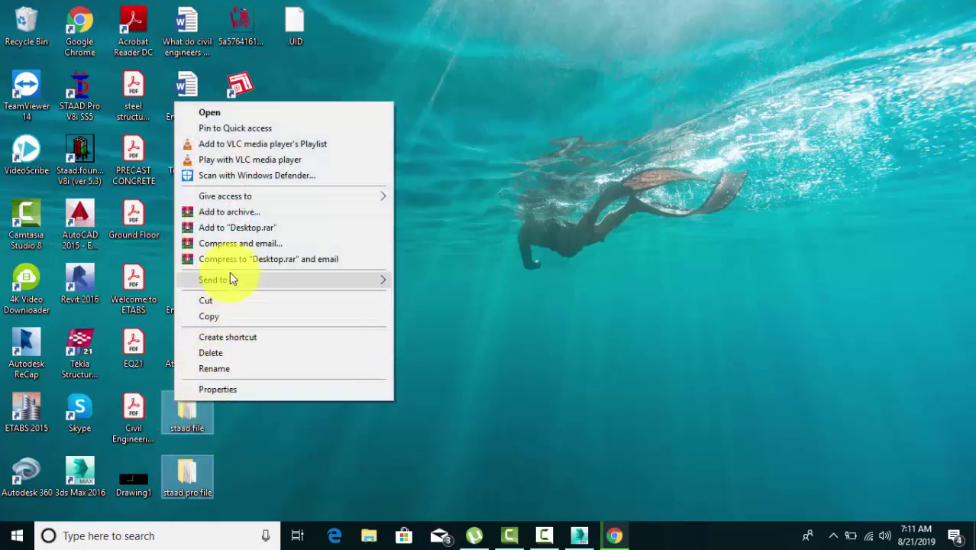
{"action": "mouse_move", "coordinate": [282, 279]}
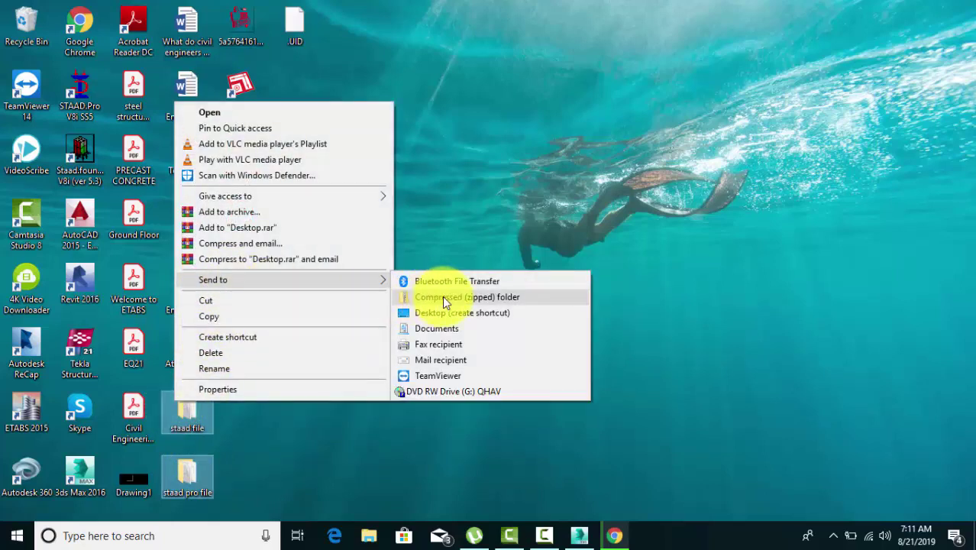
{"action": "left_click", "coordinate": [443, 298]}
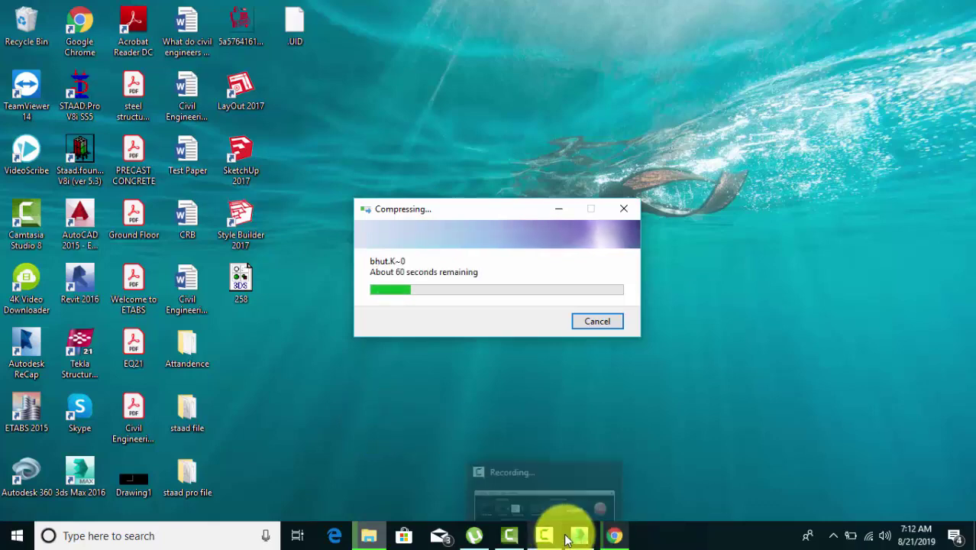
{"action": "left_click", "coordinate": [612, 539]}
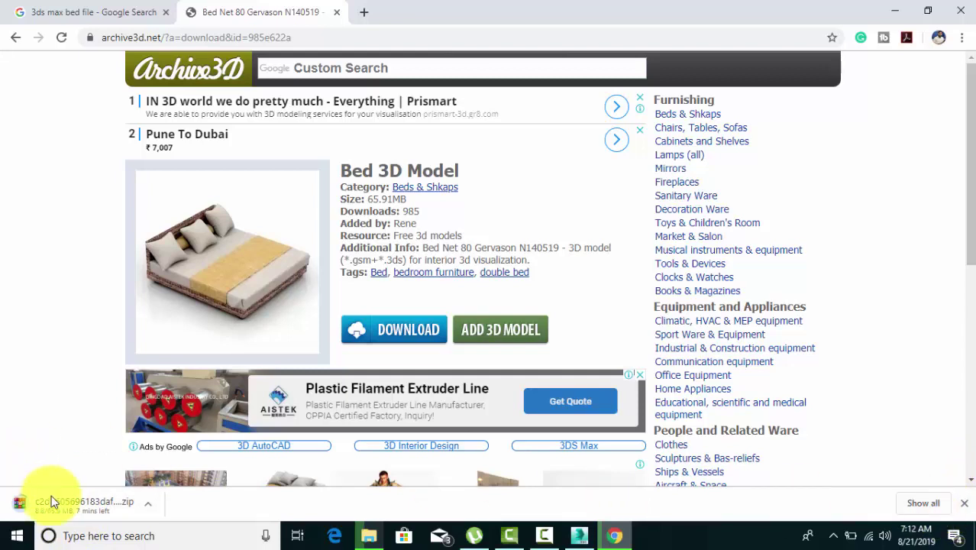
Pause the first bed download and open the floral Bed Tokio Lux 180x200 Dream Land model
{"action": "right_click", "coordinate": [64, 508]}
{"action": "left_click", "coordinate": [99, 458]}
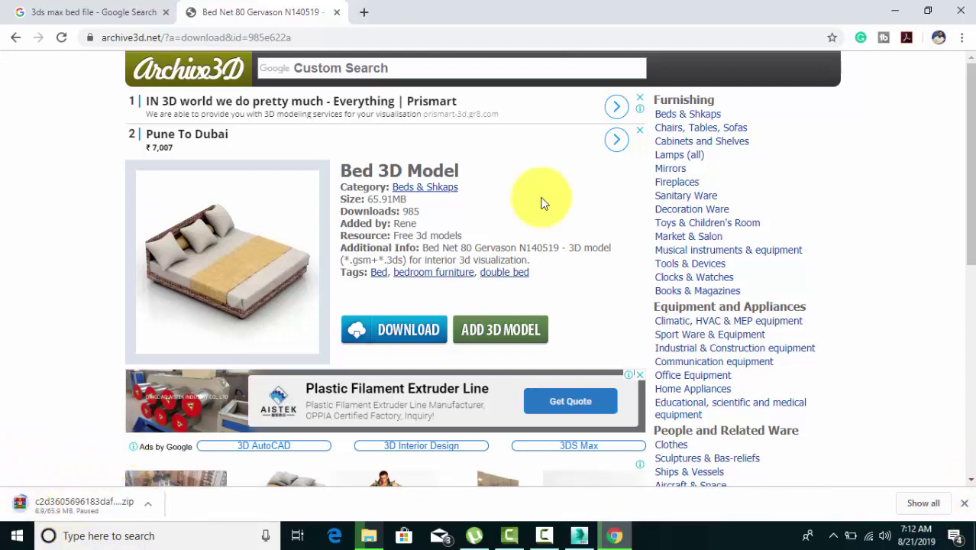
{"action": "left_click", "coordinate": [687, 116]}
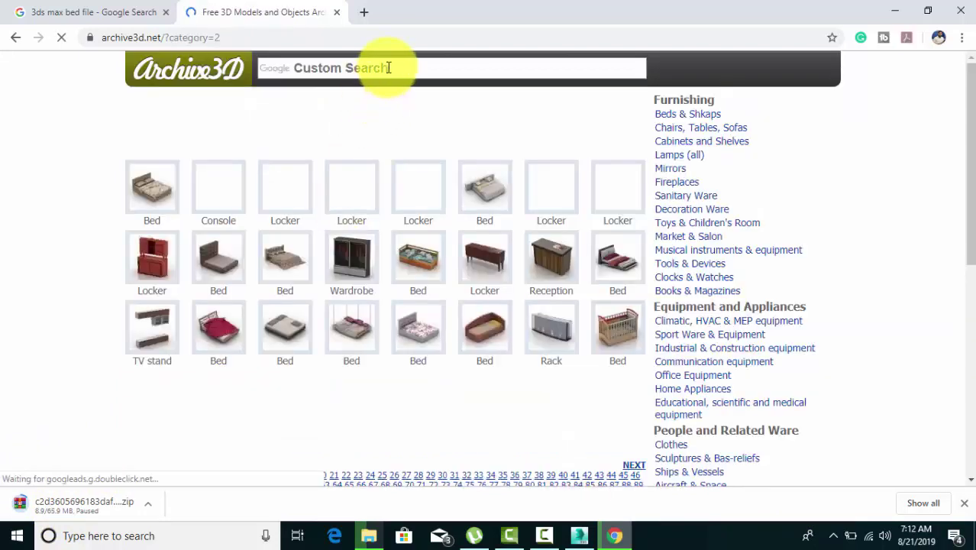
{"action": "left_click", "coordinate": [388, 68]}
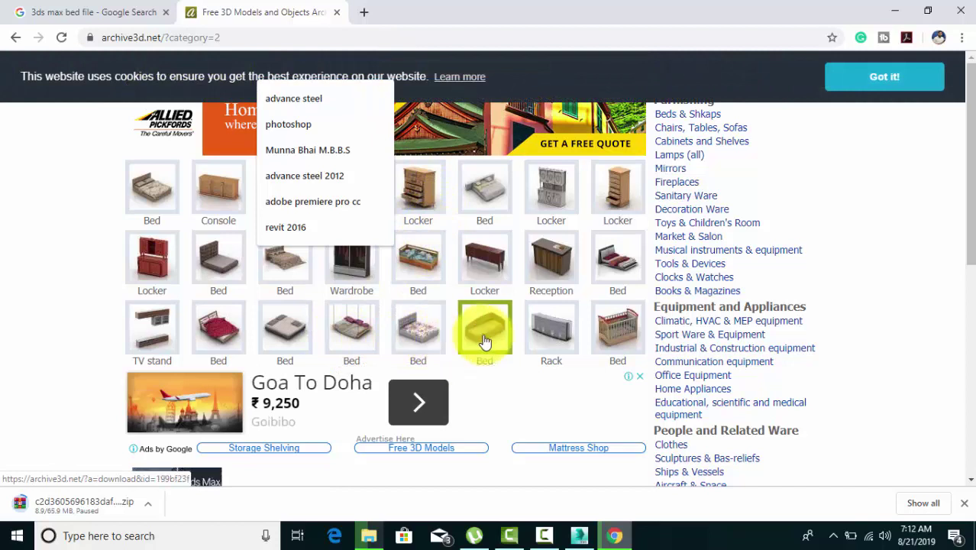
{"action": "left_click", "coordinate": [431, 337]}
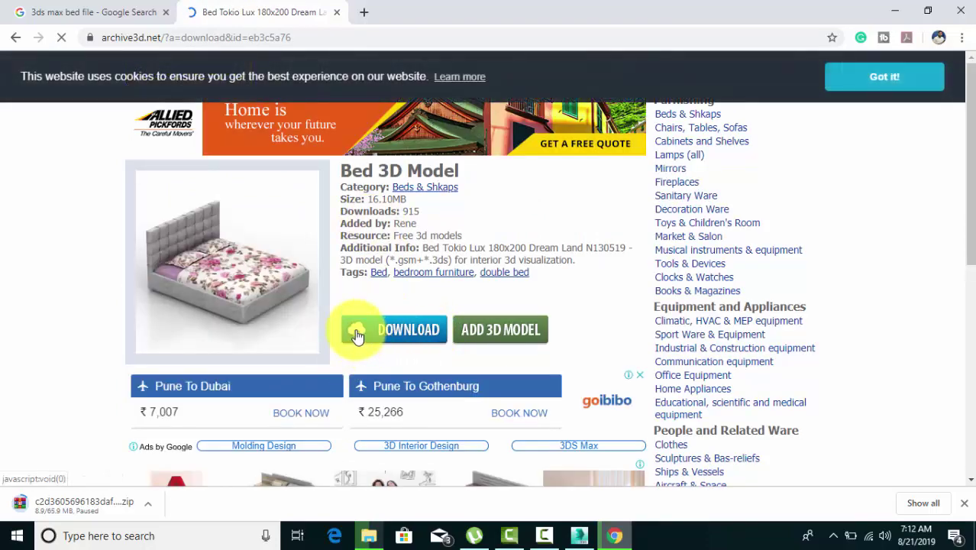
Download the 16.1 MB floral bed zip, cancel the earlier 65.9 MB download, and minimise Chrome
{"action": "left_click", "coordinate": [357, 336]}
{"action": "left_click", "coordinate": [458, 416]}
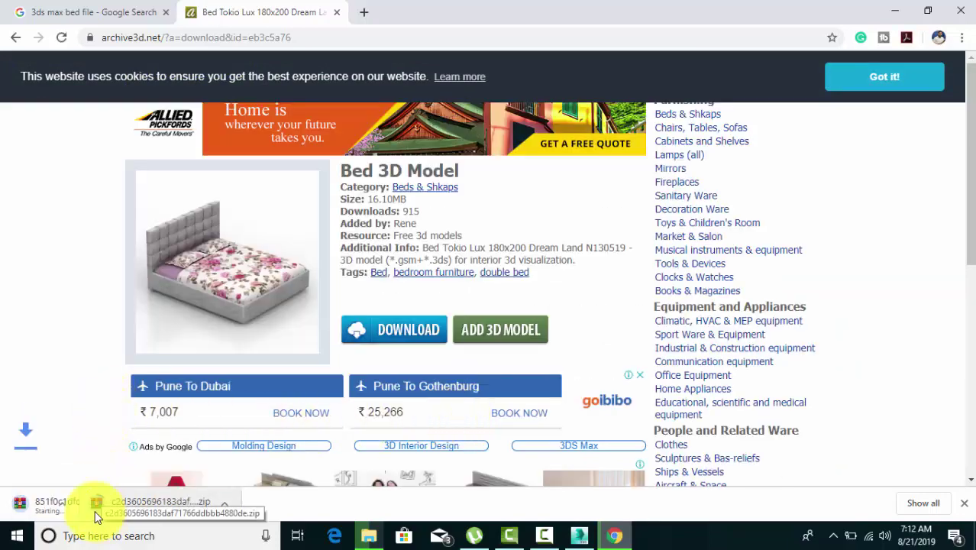
{"action": "right_click", "coordinate": [231, 508]}
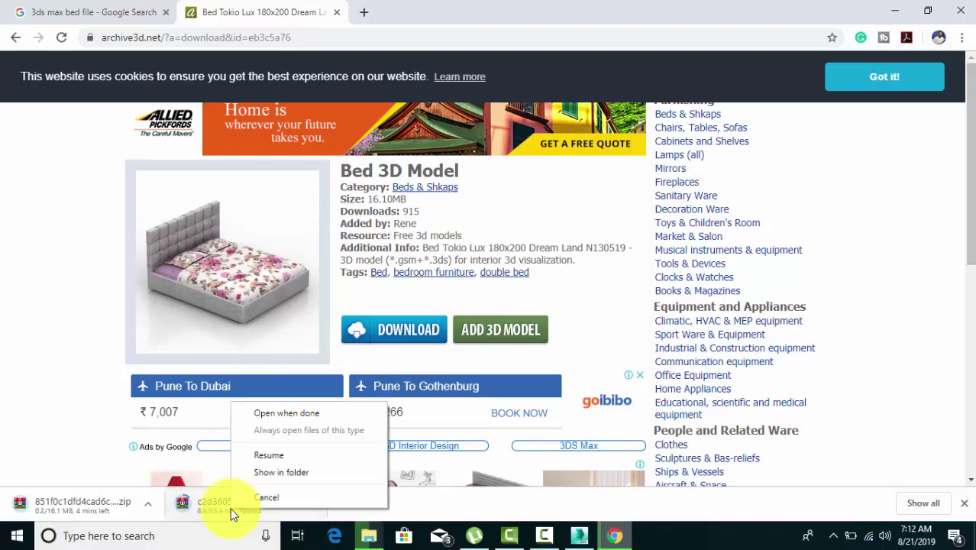
{"action": "left_click", "coordinate": [269, 496]}
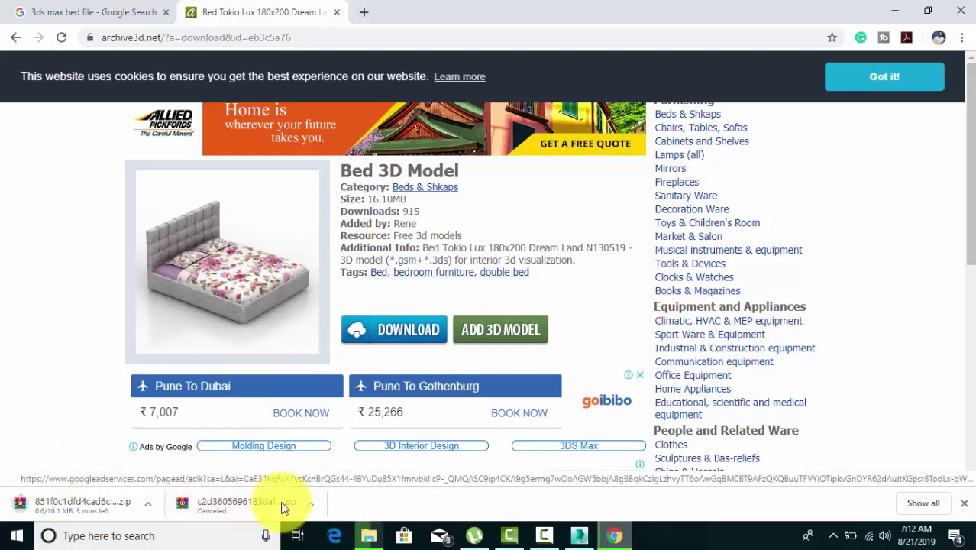
{"action": "left_click", "coordinate": [898, 17]}
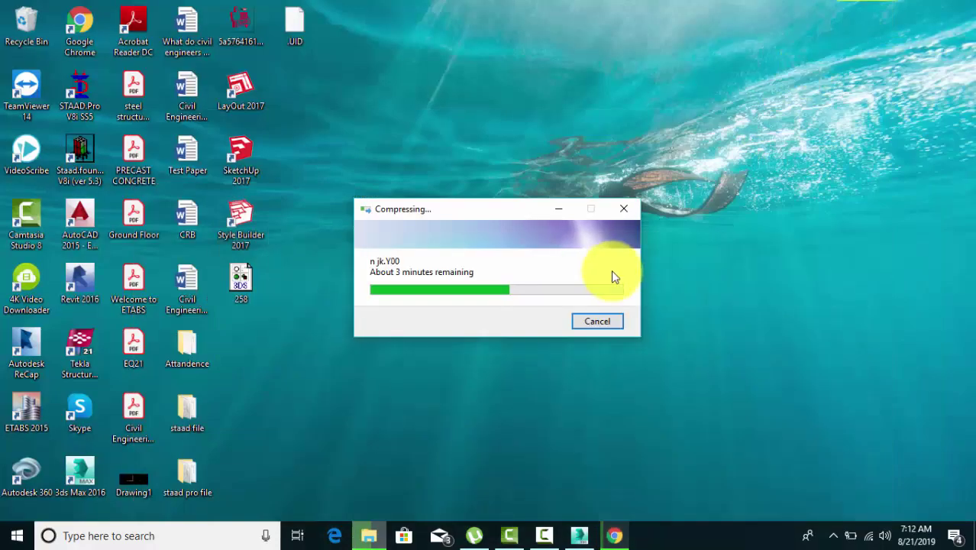
Refresh the desktop twice so the finished staad file zip appears
{"action": "right_click", "coordinate": [798, 197]}
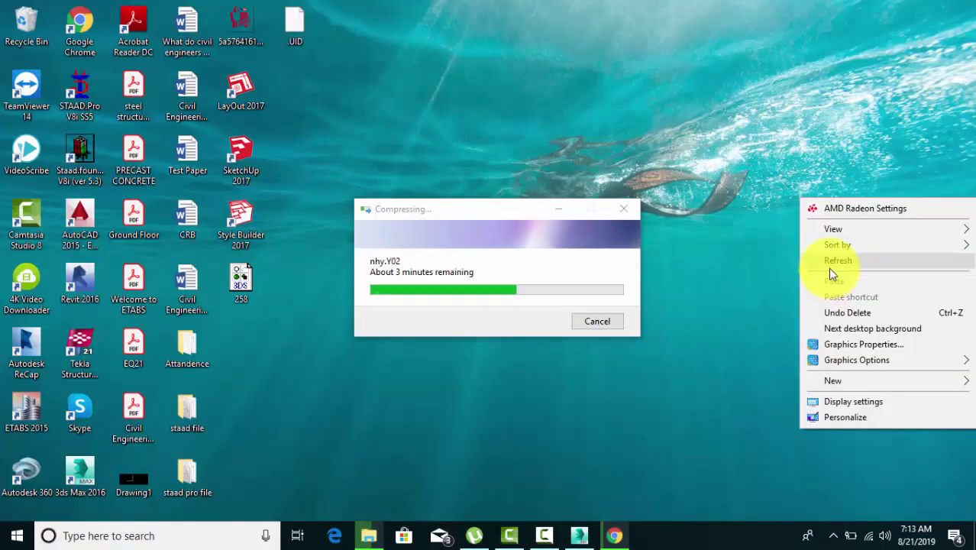
{"action": "left_click", "coordinate": [830, 267]}
{"action": "right_click", "coordinate": [791, 180]}
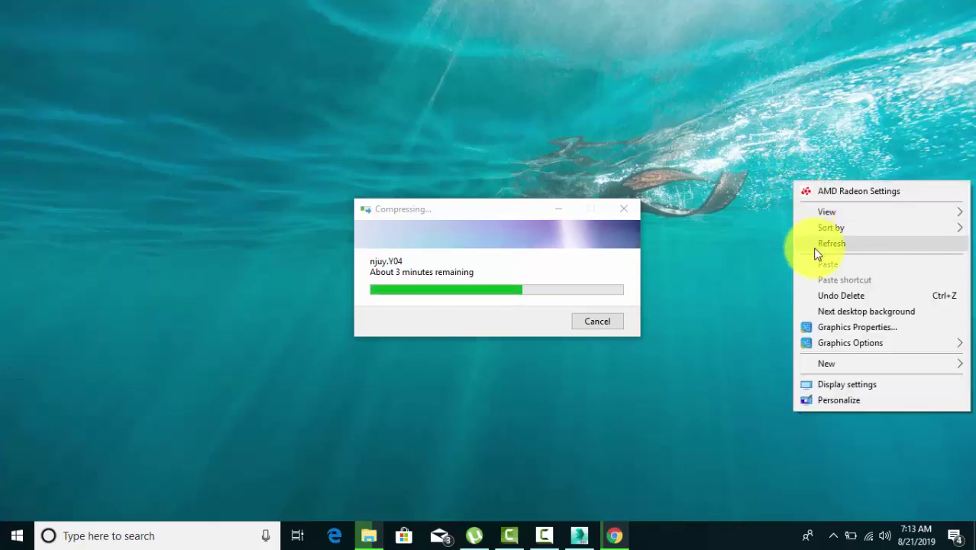
{"action": "left_click", "coordinate": [814, 249]}
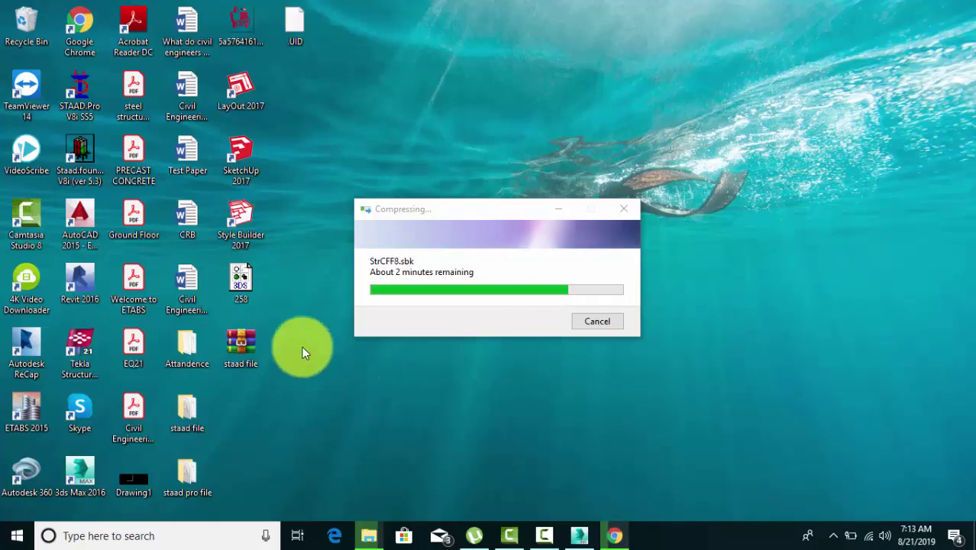
Check the combined 447 MB size of both staad folders in Properties
{"action": "left_click", "coordinate": [257, 335]}
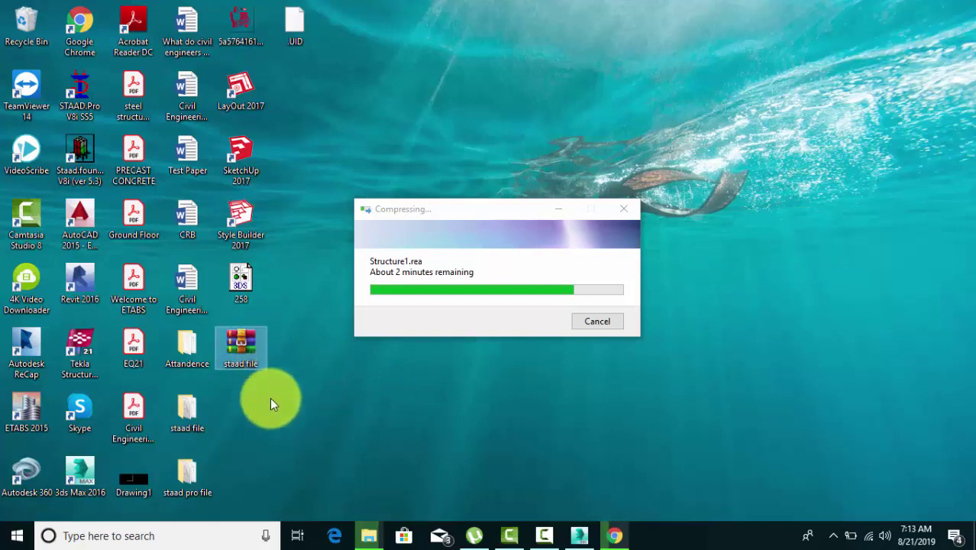
{"action": "left_click_drag", "start_coordinate": [241, 416], "coordinate": [184, 503]}
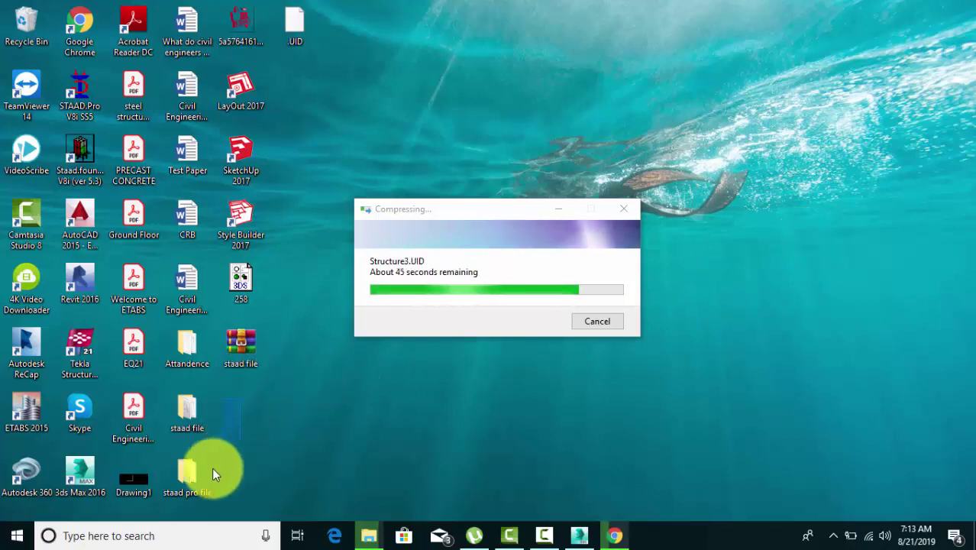
{"action": "right_click", "coordinate": [197, 415]}
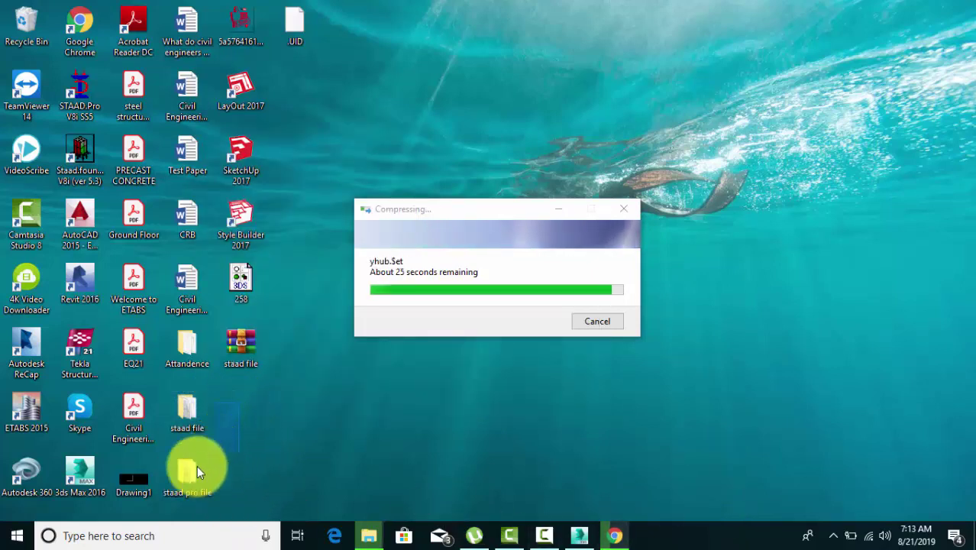
{"action": "left_click", "coordinate": [187, 408]}
{"action": "left_click", "coordinate": [175, 473], "text": "ctrl"}
{"action": "right_click", "coordinate": [185, 412]}
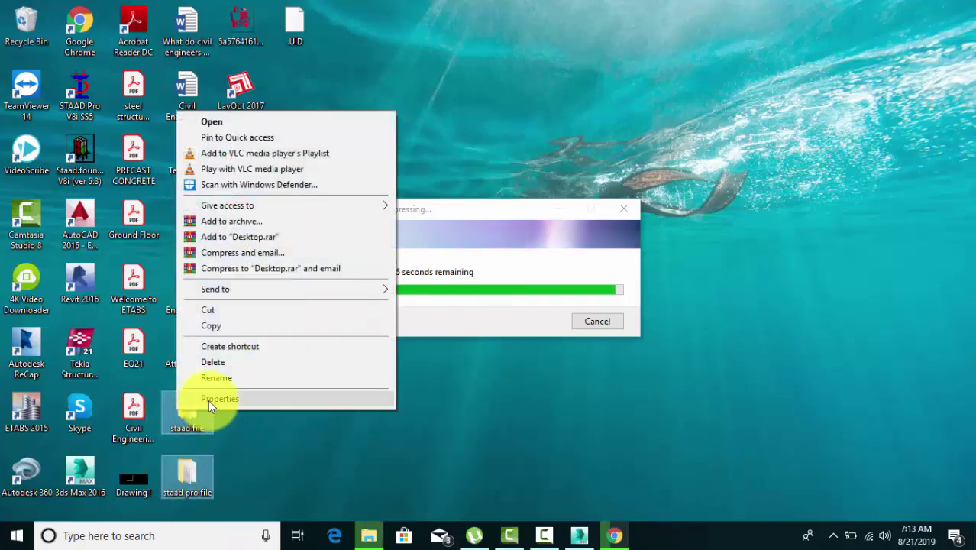
{"action": "key", "text": "Escape"}
{"action": "left_click", "coordinate": [218, 397]}
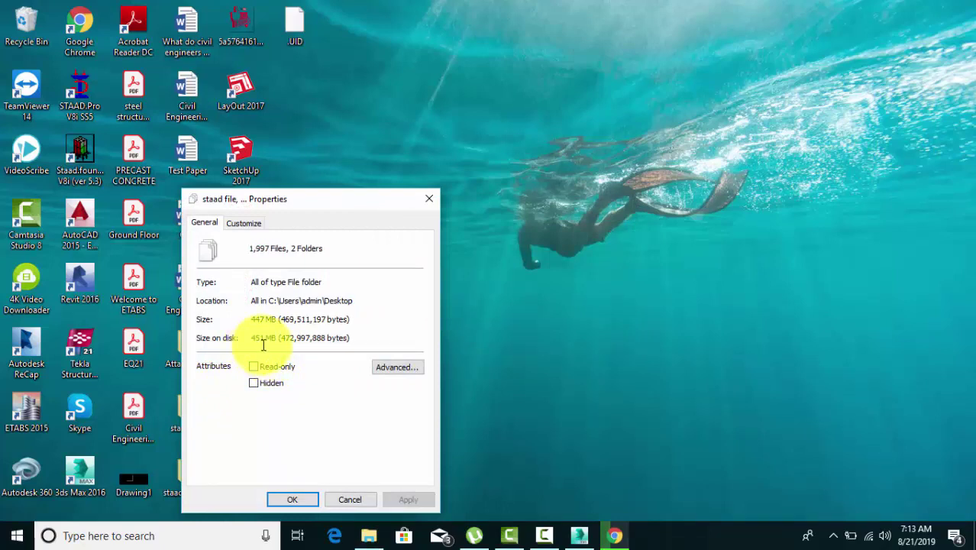
{"action": "left_click", "coordinate": [428, 200]}
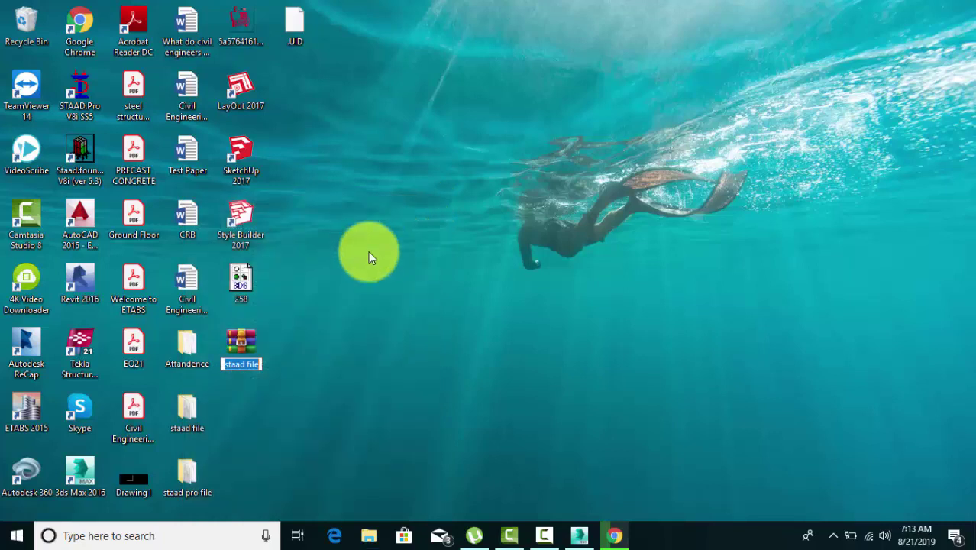
Check the staad file zip's Properties, highlighting its 104 MB size on disk
{"action": "left_click", "coordinate": [251, 337]}
{"action": "right_click", "coordinate": [251, 337]}
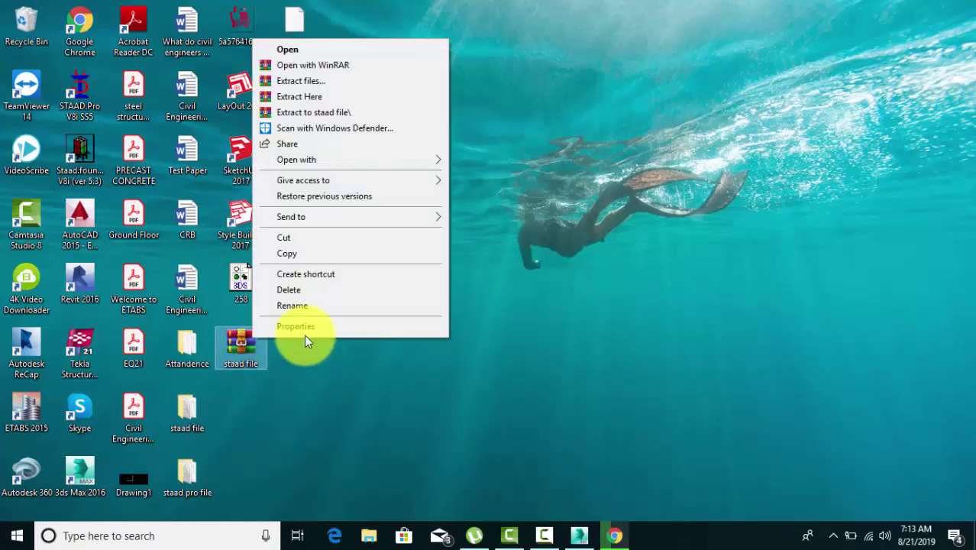
{"action": "left_click", "coordinate": [303, 328]}
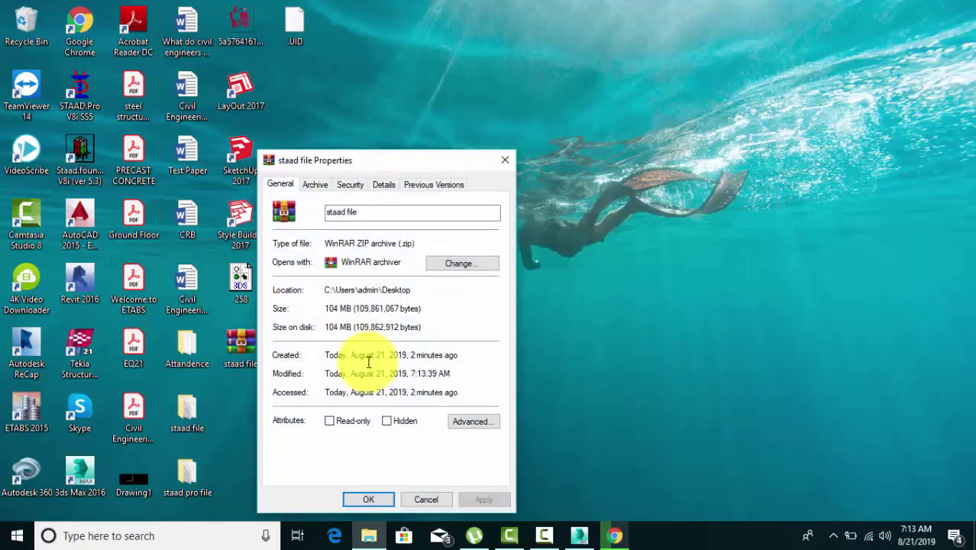
{"action": "left_click_drag", "start_coordinate": [326, 327], "coordinate": [430, 322]}
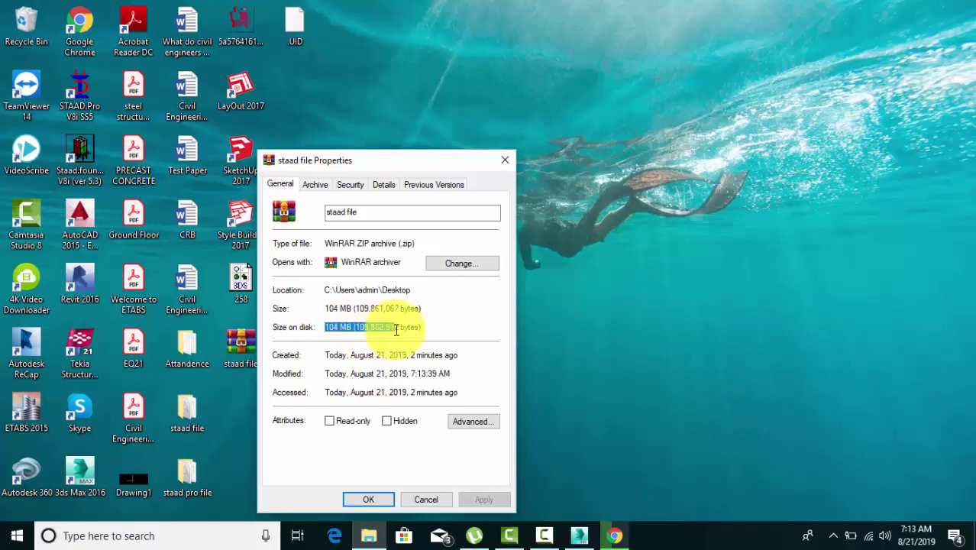
{"action": "left_click", "coordinate": [505, 159]}
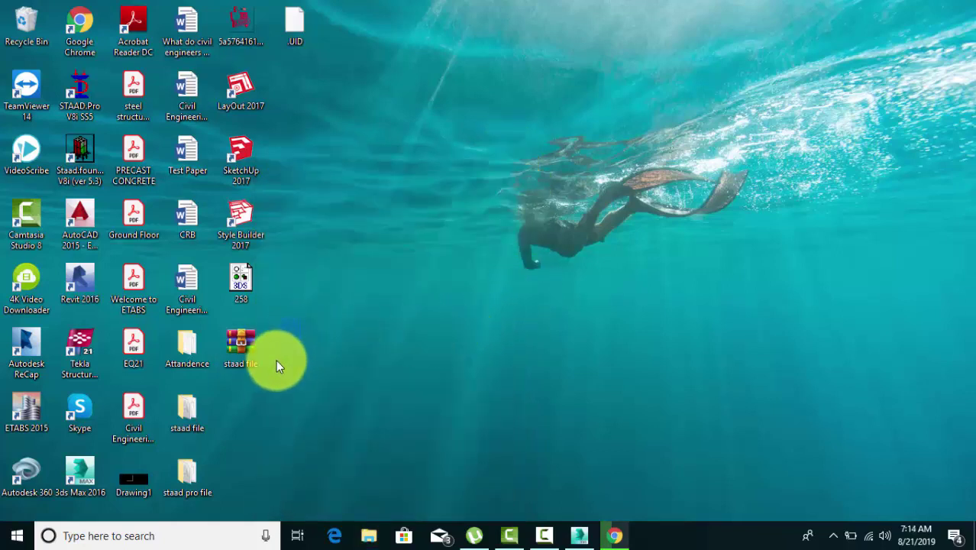
Send the staad file zip on the desktop to the Recycle Bin
{"action": "left_click", "coordinate": [244, 359]}
{"action": "right_click", "coordinate": [245, 359]}
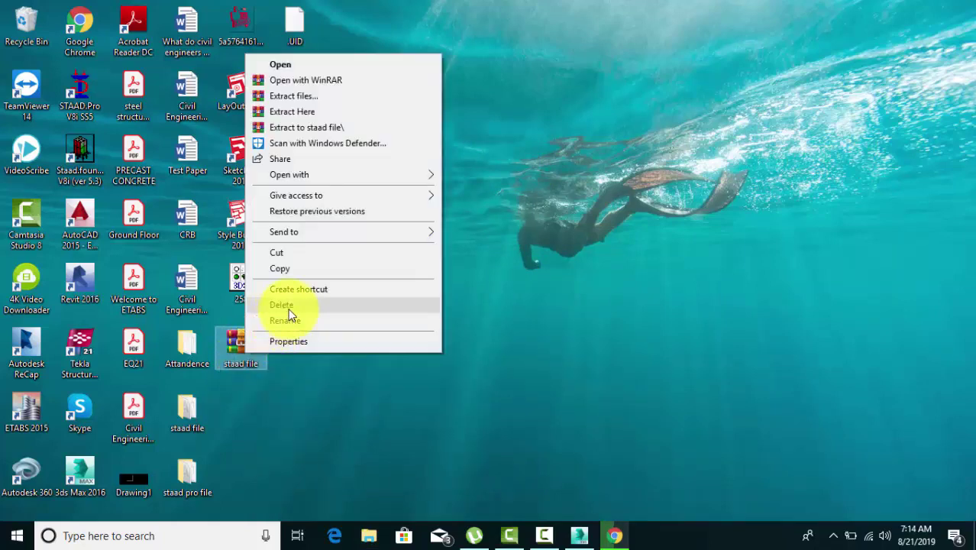
{"action": "left_click", "coordinate": [288, 308]}
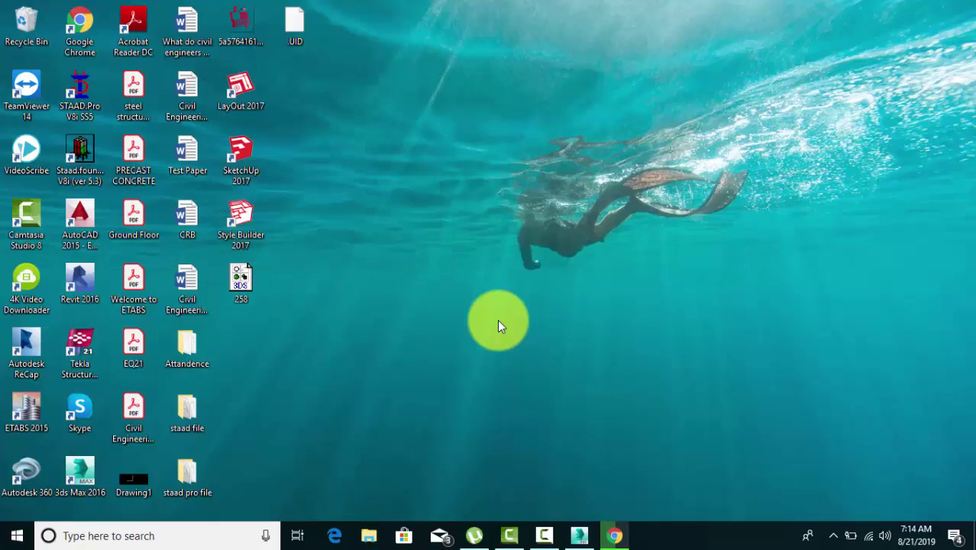
Restore Chrome to check the Bed Tokio Lux download, then minimise it again
{"action": "left_click", "coordinate": [617, 538]}
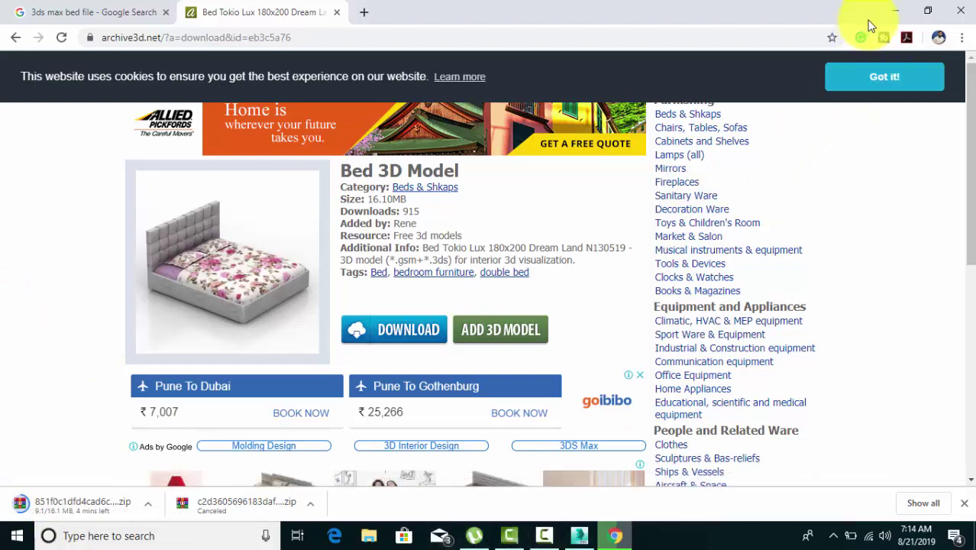
{"action": "left_click", "coordinate": [894, 11]}
Switch to the 3ds Max room scene and open Customize > Preferences
{"action": "left_click", "coordinate": [578, 535]}
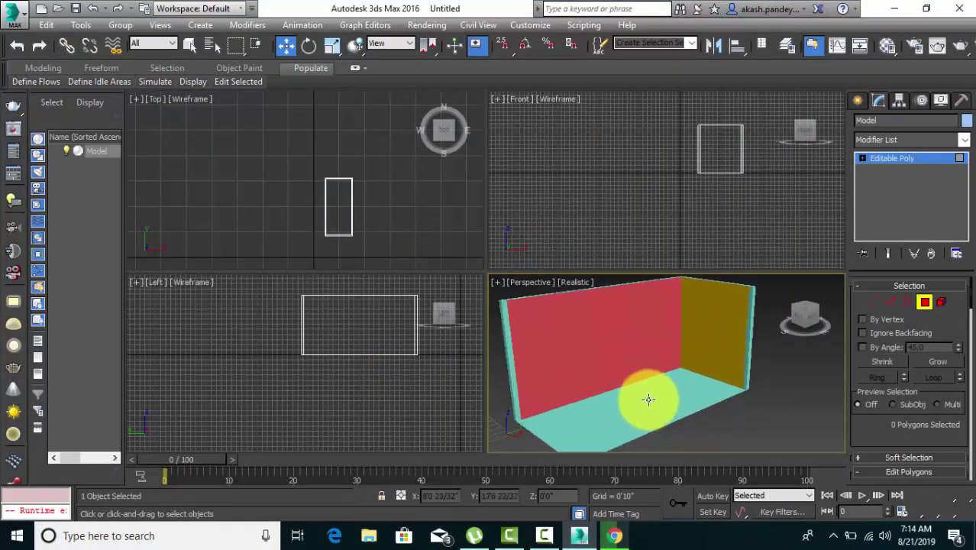
{"action": "middle_click_drag", "start_coordinate": [644, 403], "coordinate": [644, 412]}
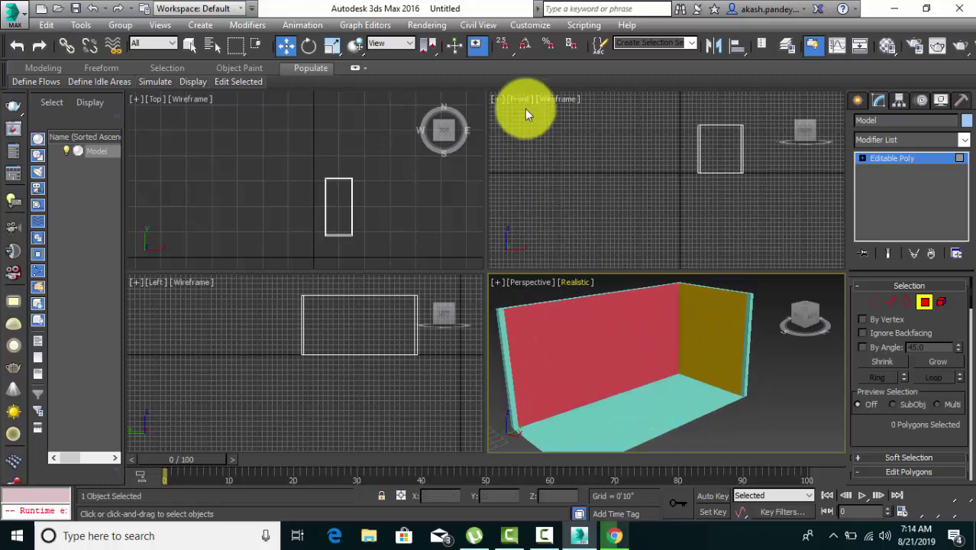
{"action": "left_click", "coordinate": [532, 29]}
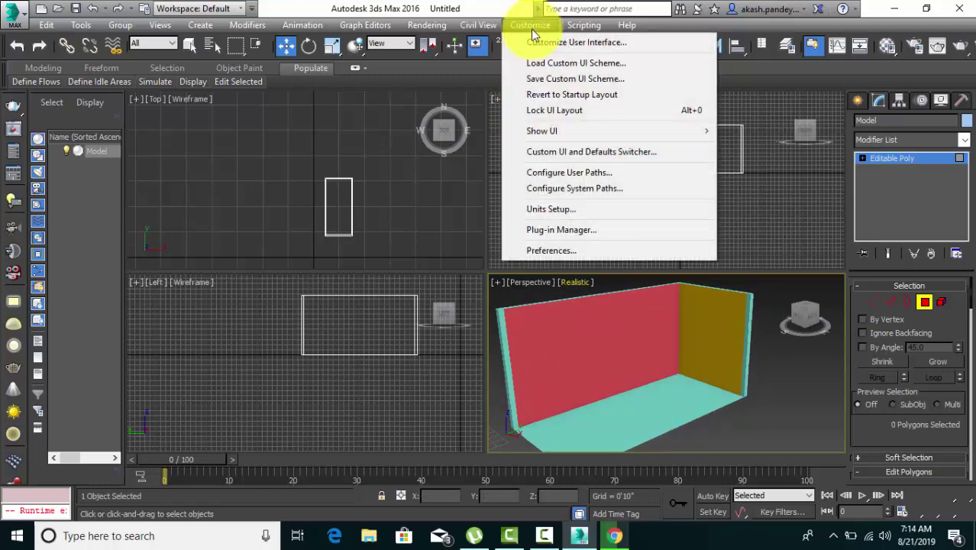
{"action": "left_click", "coordinate": [552, 251]}
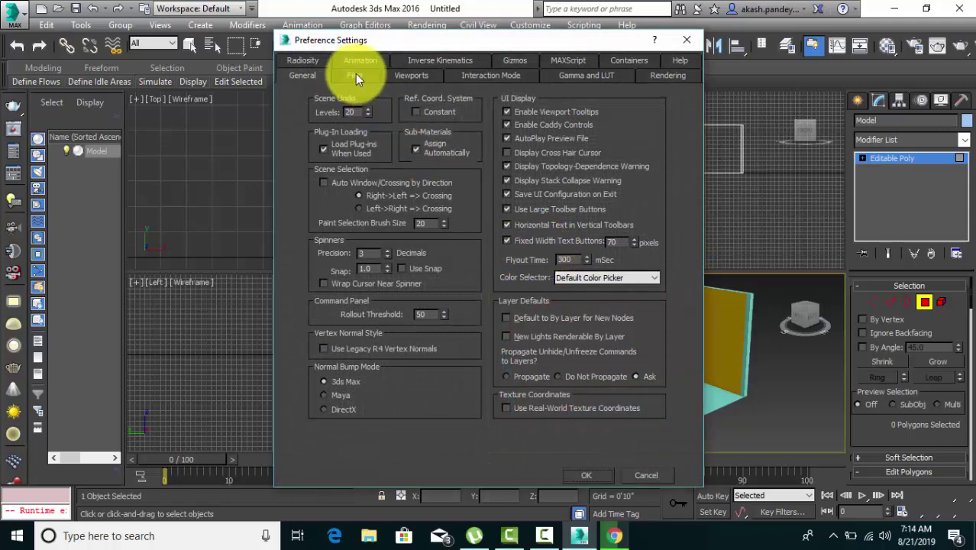
Enable 'Convert local file paths to Relative' in the Files preferences and confirm with OK
{"action": "left_click", "coordinate": [544, 535]}
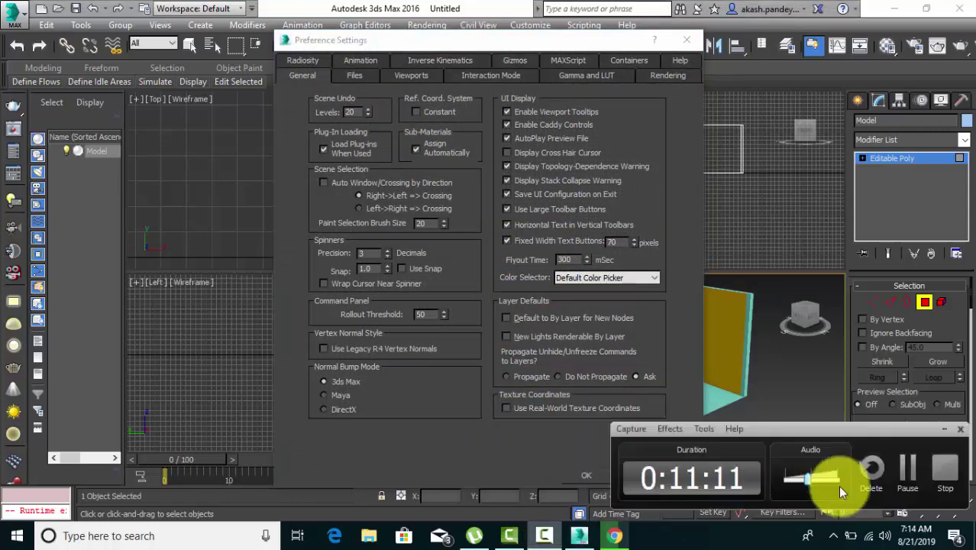
{"action": "left_click", "coordinate": [907, 467]}
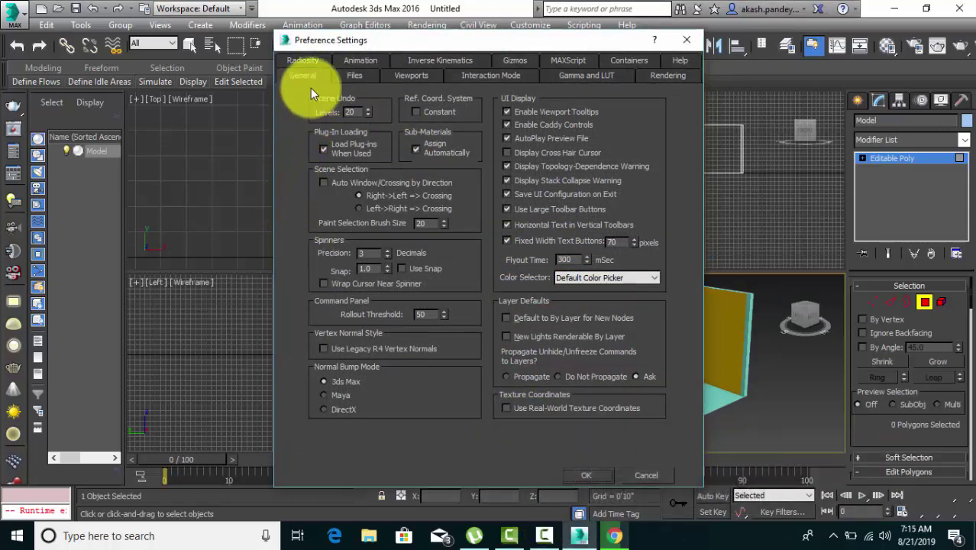
{"action": "left_click", "coordinate": [351, 74]}
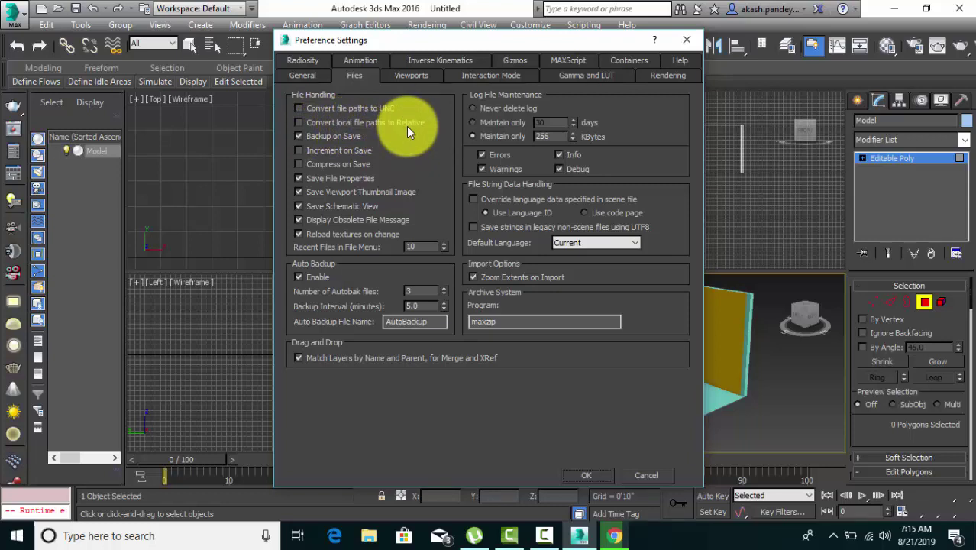
{"action": "left_click", "coordinate": [298, 122]}
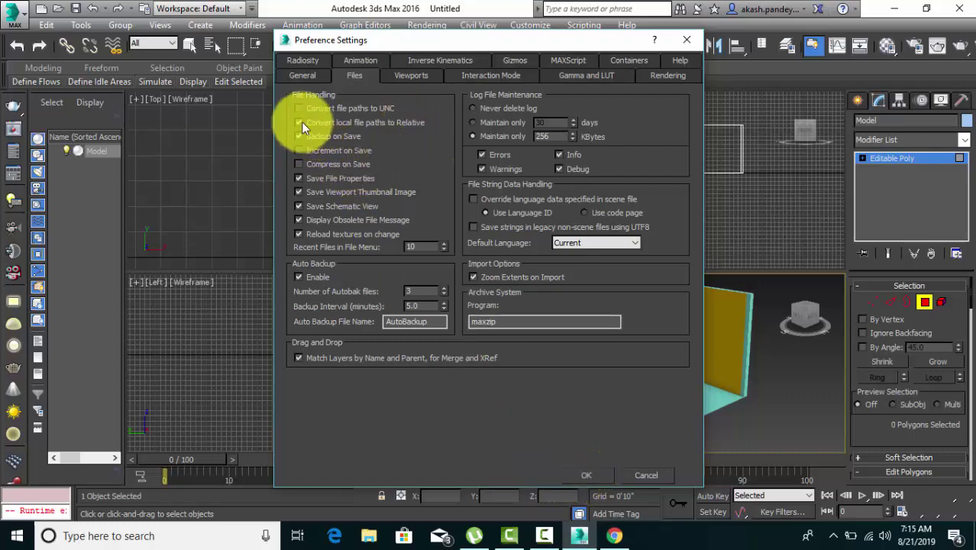
{"action": "key", "text": "Return"}
{"action": "middle_click_drag", "start_coordinate": [632, 403], "coordinate": [626, 413]}
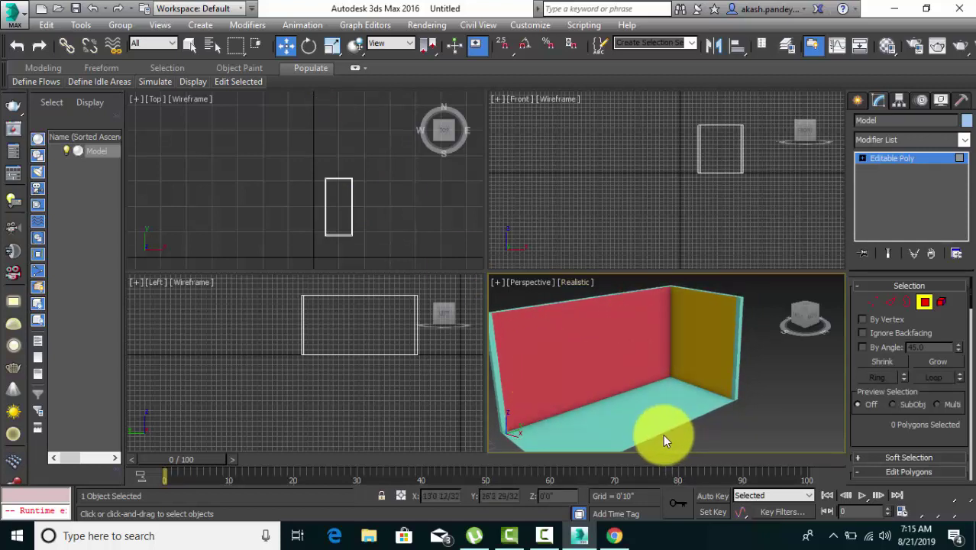
From Chrome's download bar, show the downloaded bed model zip in the Downloads folder
{"action": "left_click", "coordinate": [22, 26]}
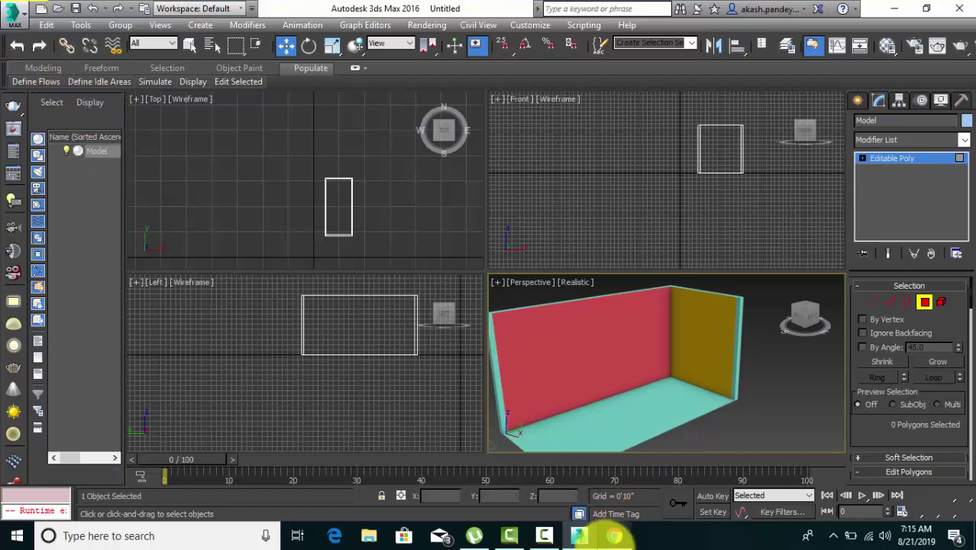
{"action": "left_click", "coordinate": [613, 532]}
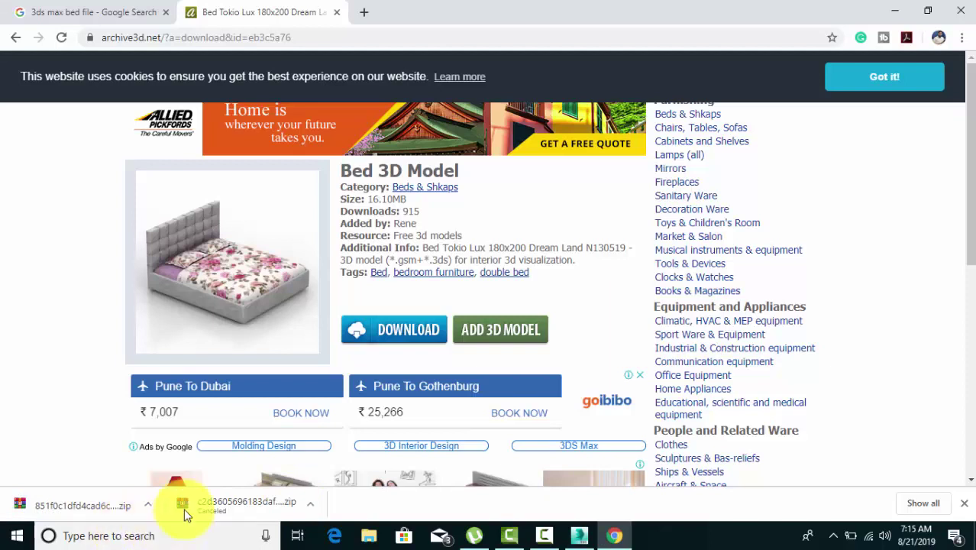
{"action": "right_click", "coordinate": [66, 508]}
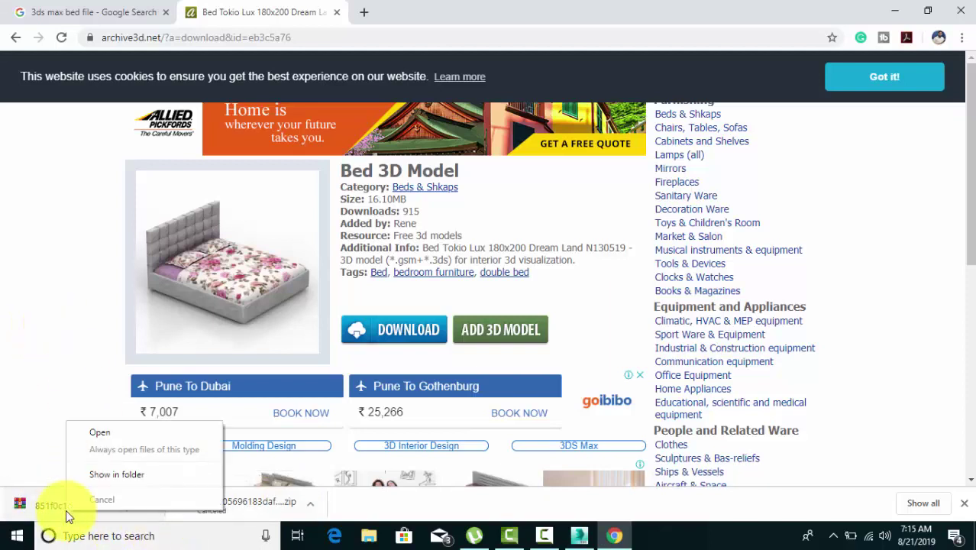
{"action": "left_click", "coordinate": [86, 473]}
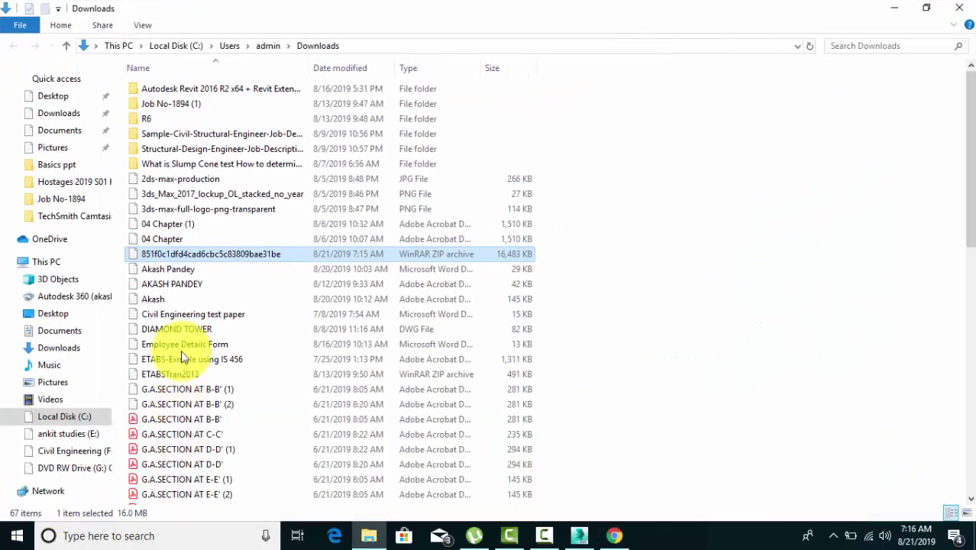
Extract the bed zip to folder '851f0c1dfd4cad6cbc5c83809bae31be' and return to 3ds Max
{"action": "right_click", "coordinate": [171, 255]}
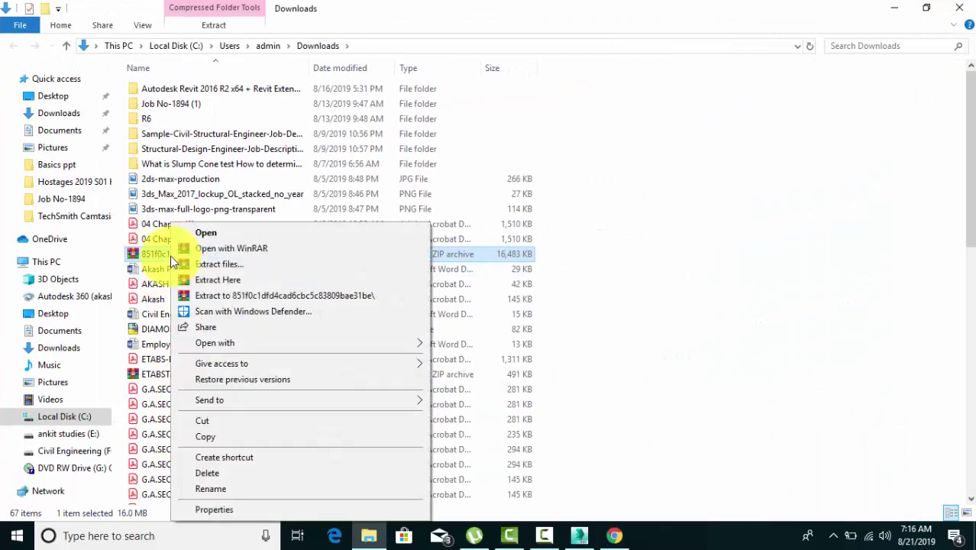
{"action": "left_click", "coordinate": [195, 295]}
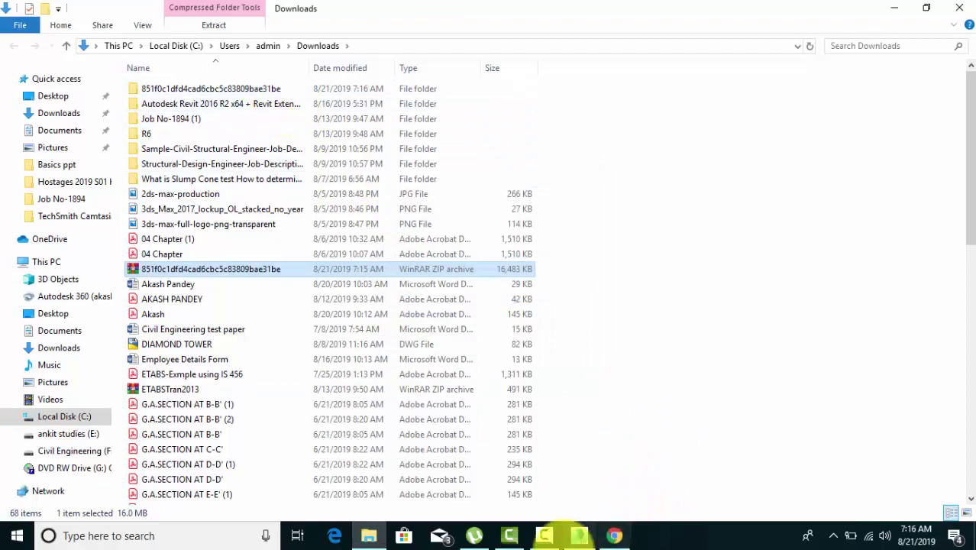
{"action": "left_click", "coordinate": [579, 536]}
{"action": "mouse_move", "coordinate": [614, 374]}
{"action": "middle_mouse_down"}
{"action": "mouse_move", "coordinate": [620, 342]}
{"action": "mouse_move", "coordinate": [637, 351]}
{"action": "middle_mouse_up"}
Deselect the room model and choose Import > Merge from the application menu
{"action": "left_click", "coordinate": [855, 103]}
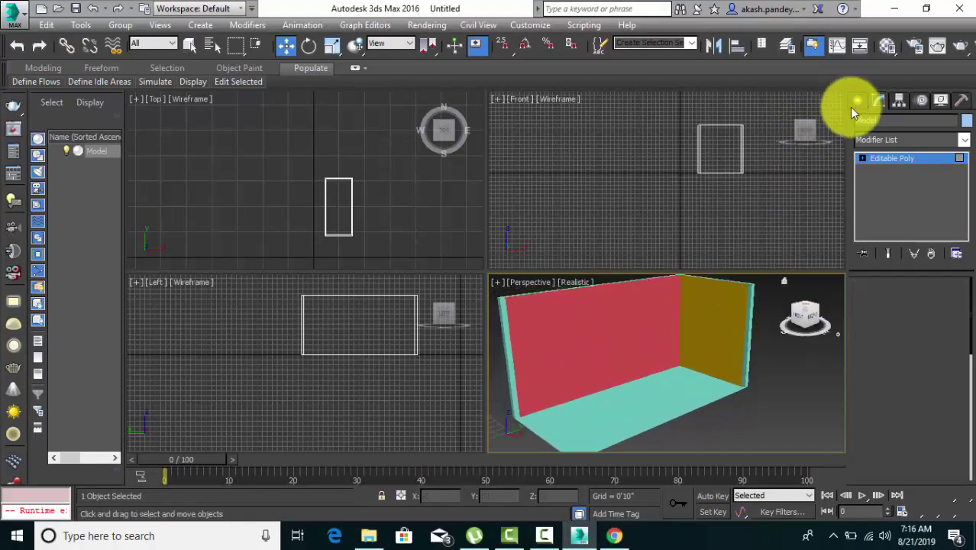
{"action": "left_click", "coordinate": [788, 405]}
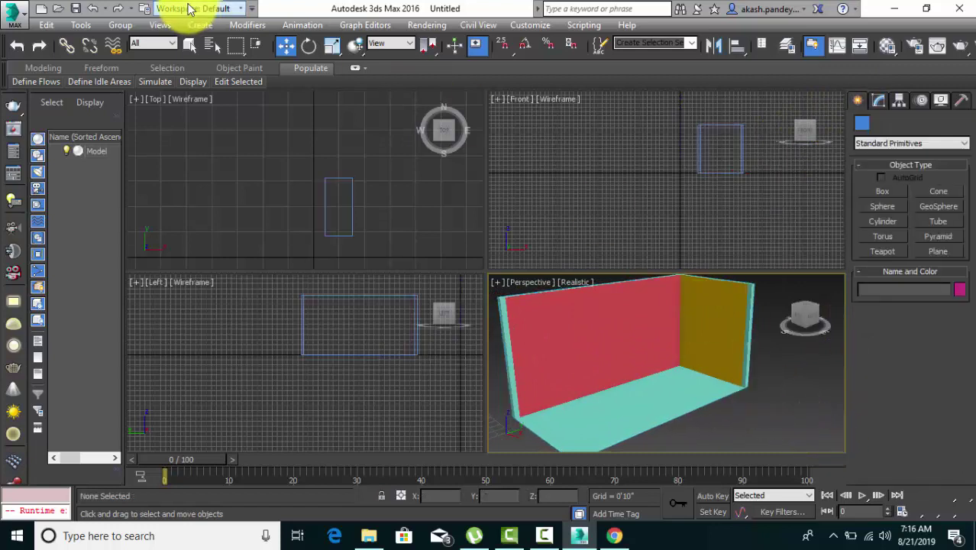
{"action": "left_click", "coordinate": [13, 11]}
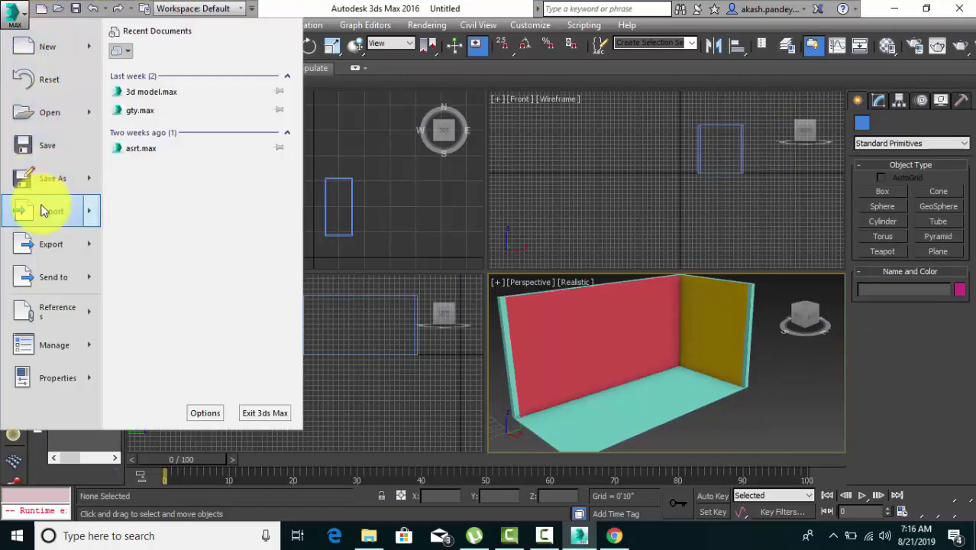
{"action": "mouse_move", "coordinate": [51, 211]}
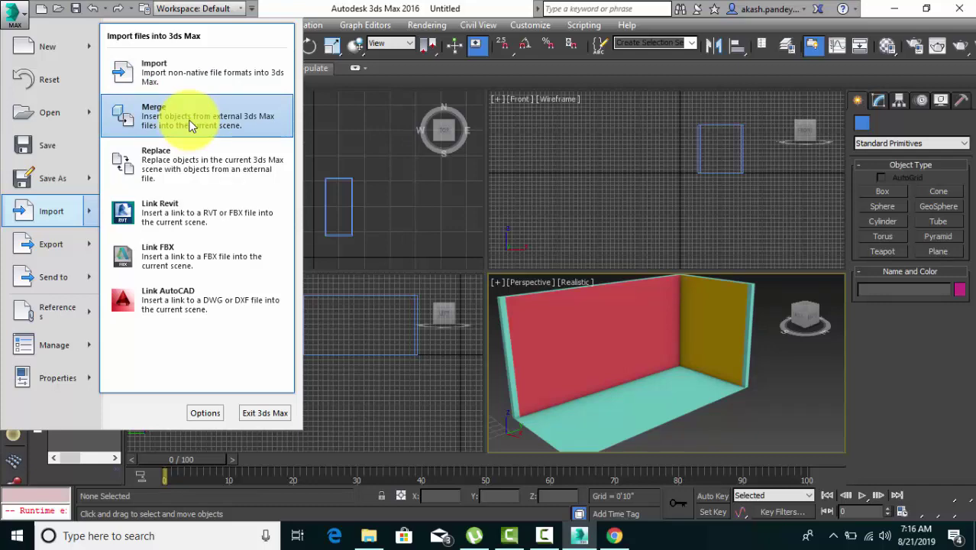
{"action": "left_click", "coordinate": [191, 122]}
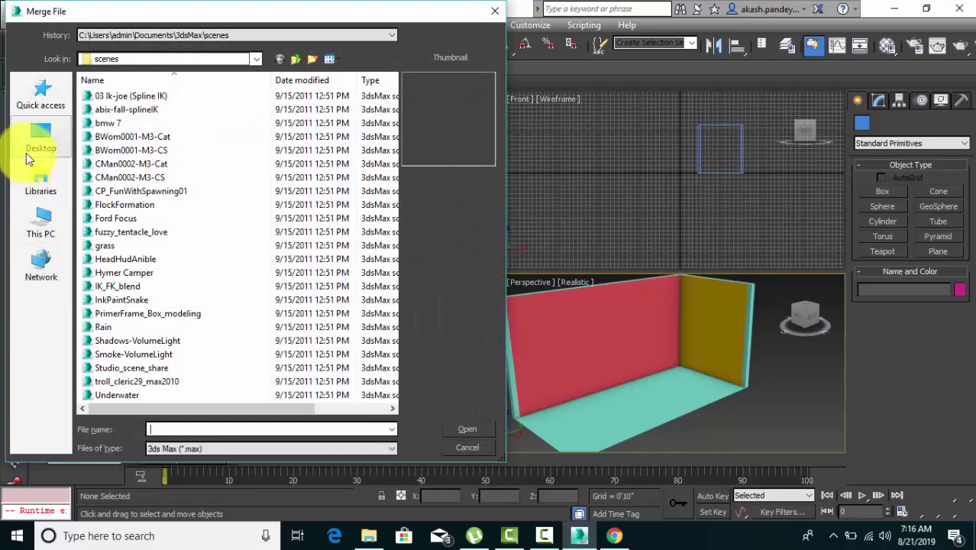
Browse through This PC > Downloads into the extracted bed model folder
{"action": "left_click", "coordinate": [42, 141]}
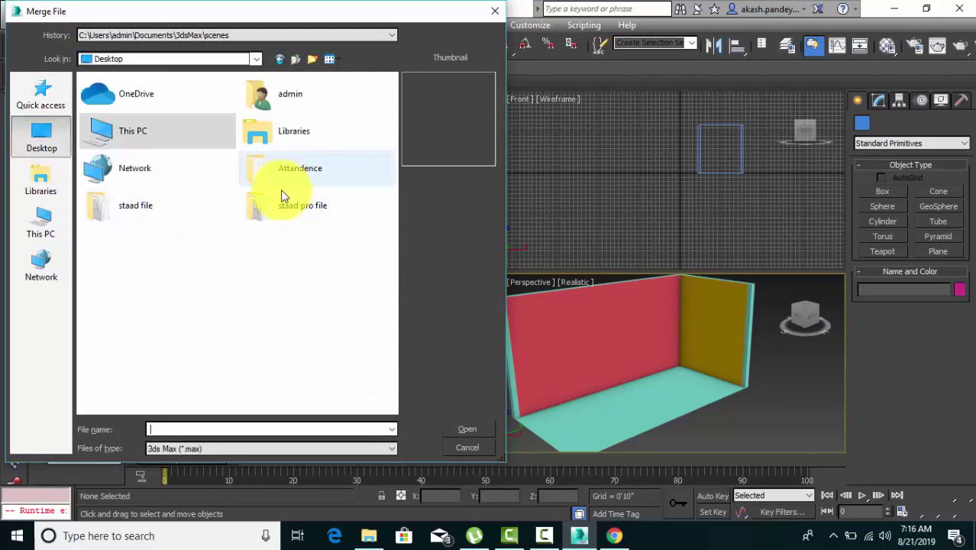
{"action": "double_click", "coordinate": [169, 139]}
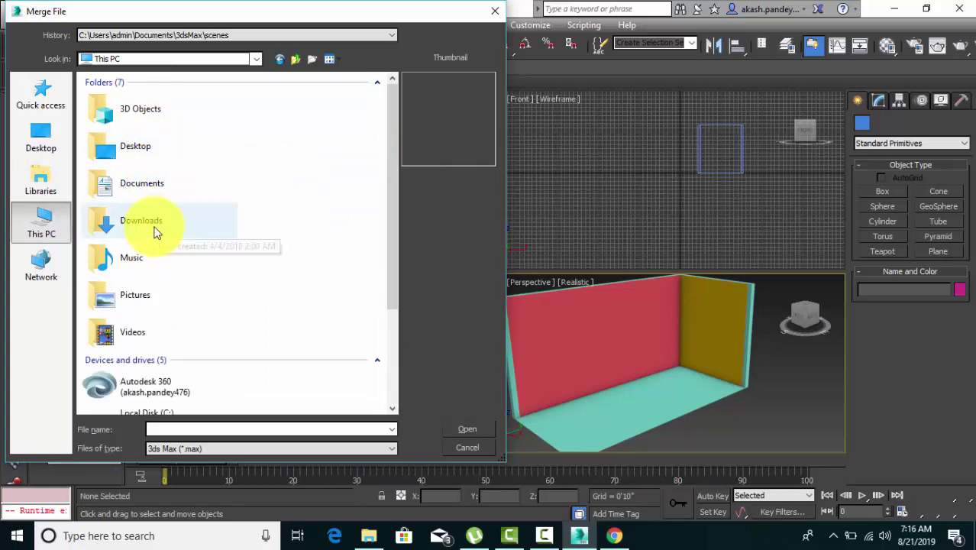
{"action": "double_click", "coordinate": [155, 212]}
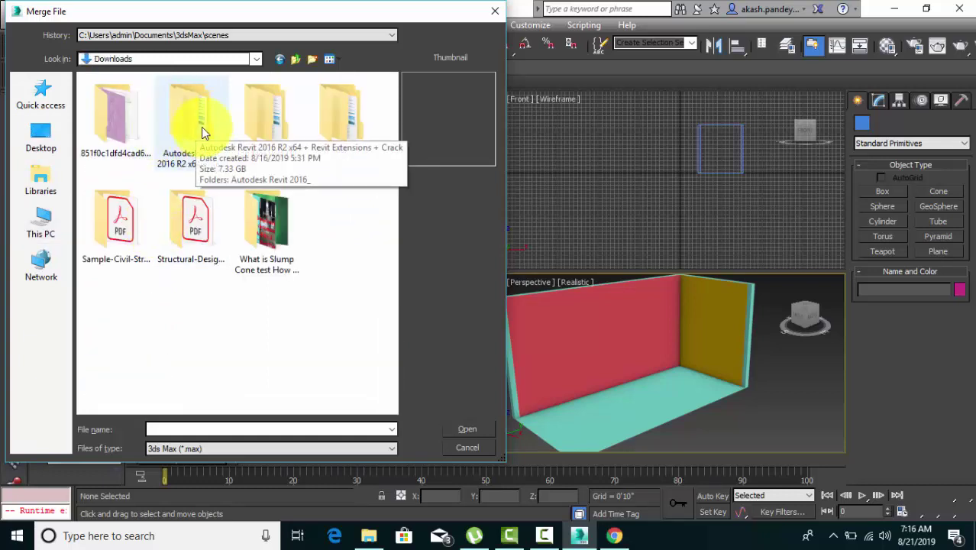
{"action": "double_click", "coordinate": [109, 136]}
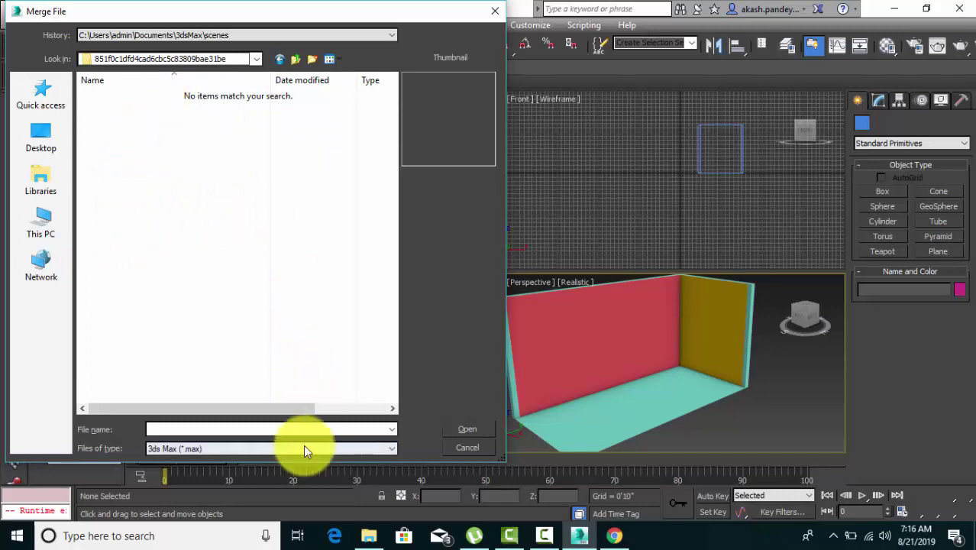
{"action": "left_click", "coordinate": [282, 59]}
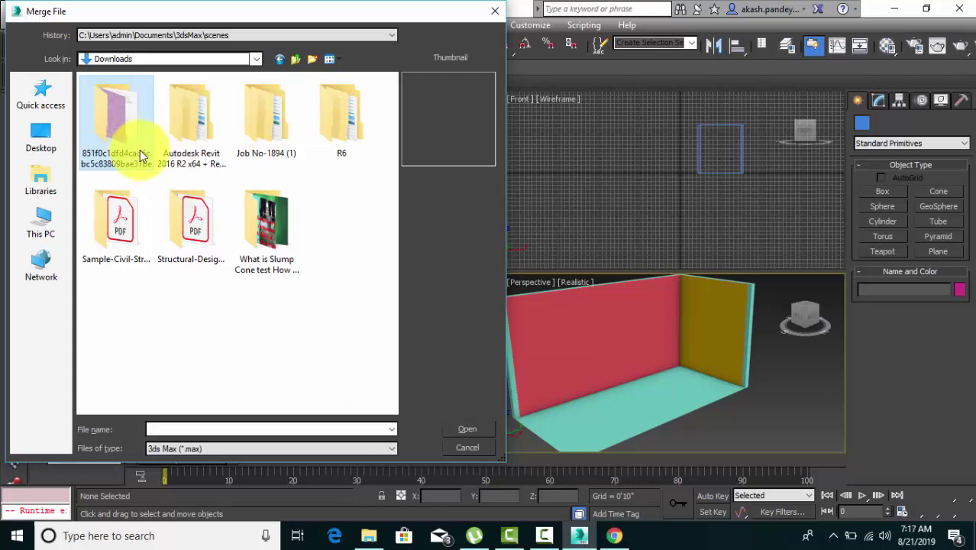
{"action": "double_click", "coordinate": [140, 155]}
Show all file types and open the Bed Tokio Lux 180x200 Dream Land 3DS file
{"action": "left_click", "coordinate": [232, 449]}
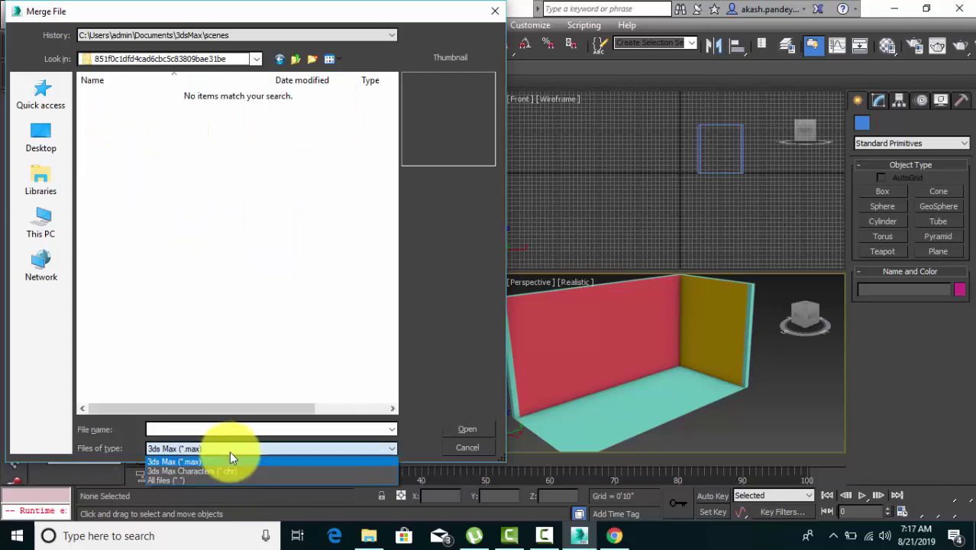
{"action": "left_click", "coordinate": [217, 481]}
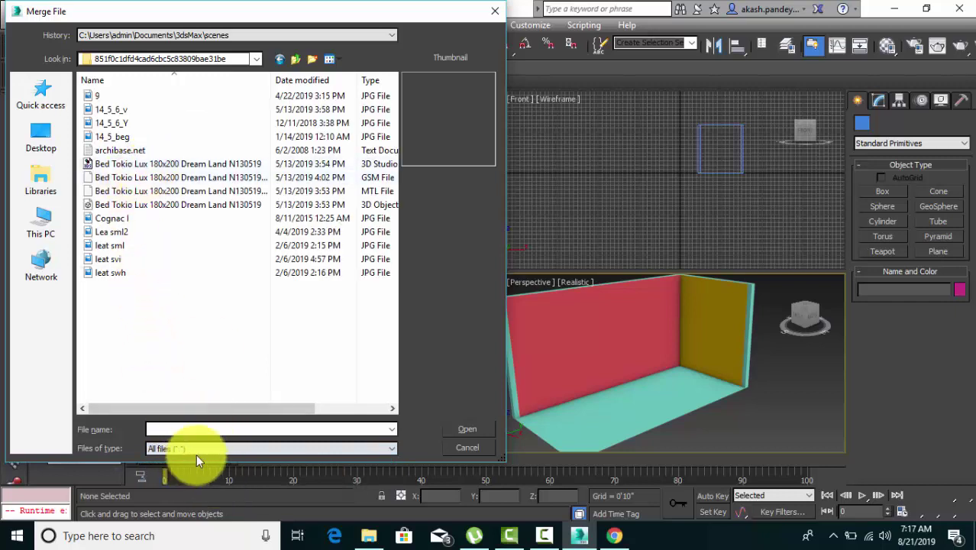
{"action": "left_click", "coordinate": [138, 169]}
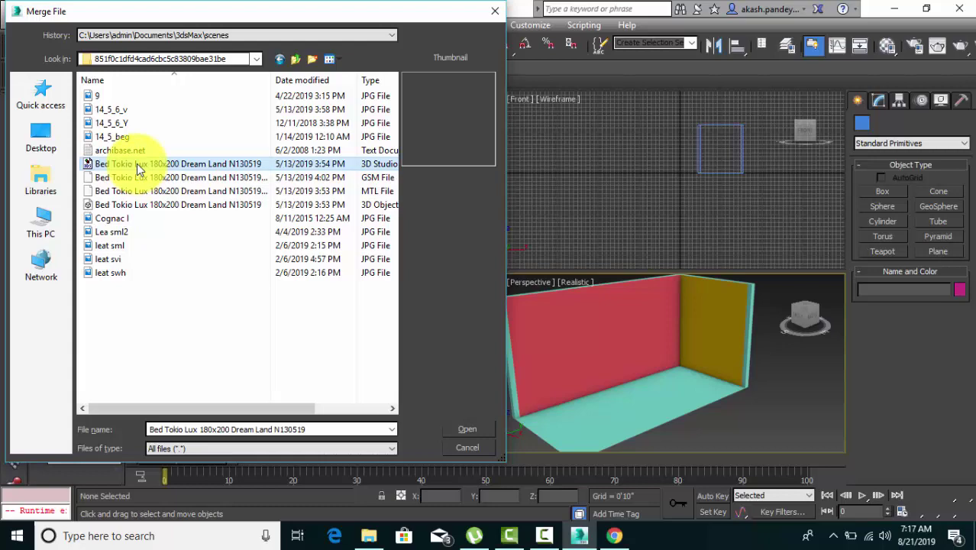
{"action": "left_click", "coordinate": [459, 432]}
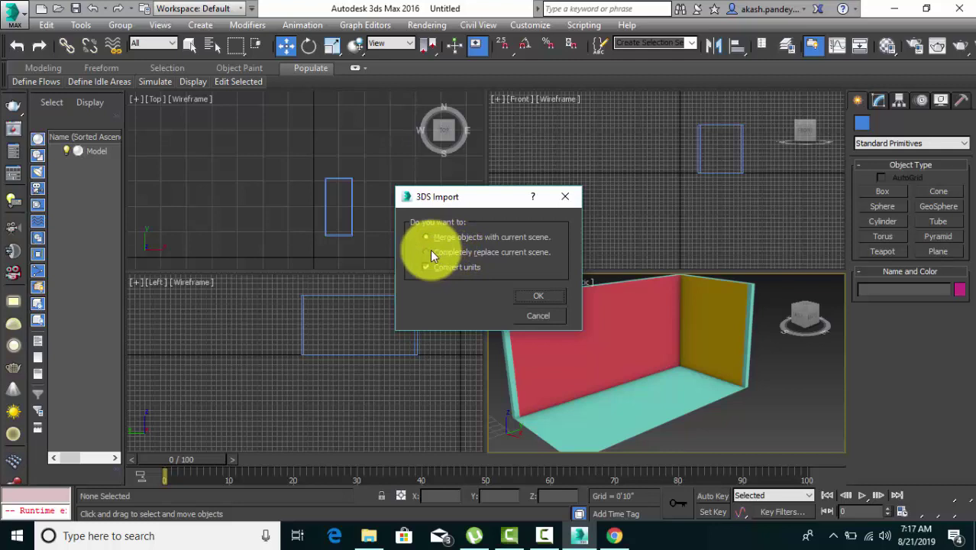
Merge the bed objects into the current scene and accept matching the 30-frame animation length
{"action": "left_click", "coordinate": [539, 295]}
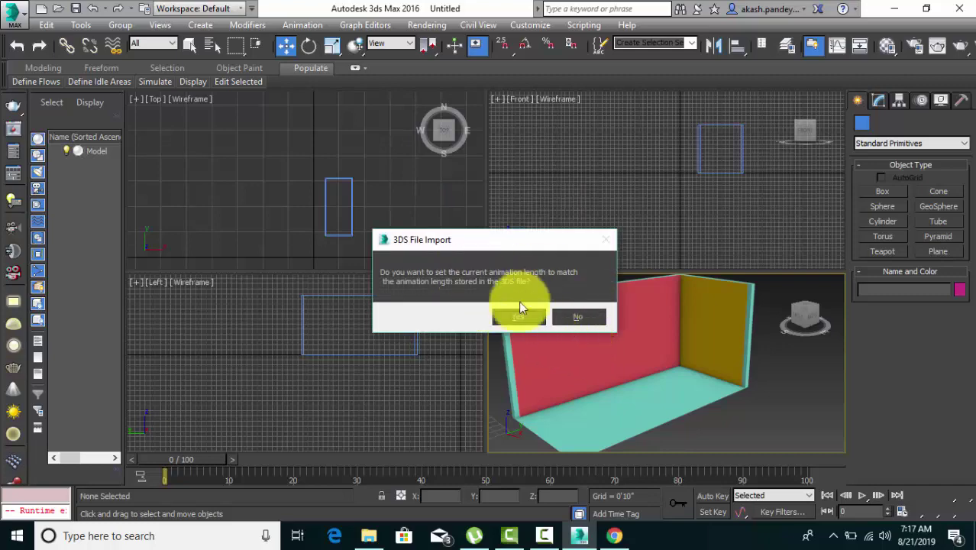
{"action": "left_click", "coordinate": [513, 315]}
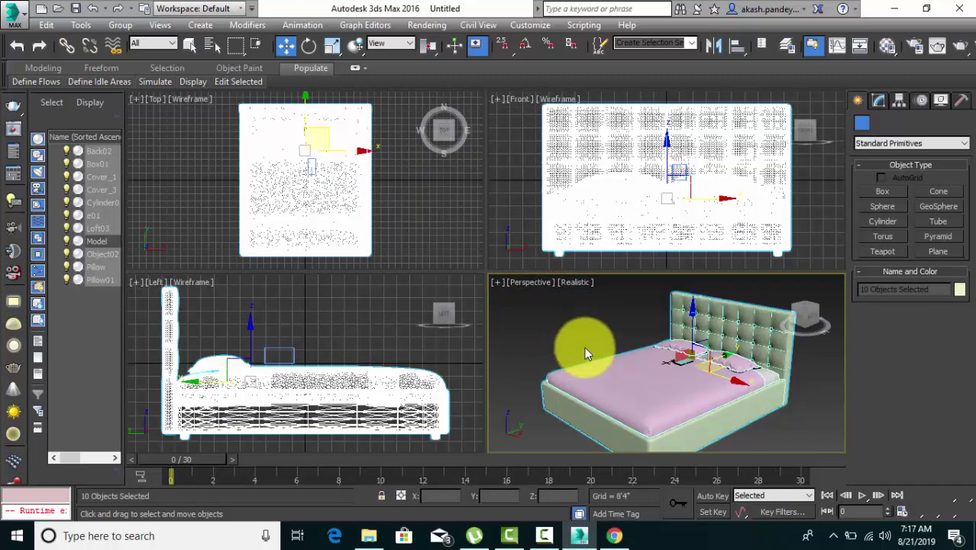
Orbit and zoom around the merged bed, then drag it right along the X axis
{"action": "scroll", "coordinate": [584, 352], "scroll_direction": "down", "scroll_amount": 5}
{"action": "mouse_move", "coordinate": [584, 352]}
{"action": "middle_mouse_down", "text": "alt"}
{"action": "mouse_move", "coordinate": [584, 362]}
{"action": "mouse_move", "coordinate": [621, 371]}
{"action": "mouse_move", "coordinate": [593, 326]}
{"action": "middle_mouse_up", "text": "alt"}
{"action": "scroll", "coordinate": [616, 361], "scroll_direction": "up", "scroll_amount": 3}
{"action": "scroll", "coordinate": [615, 369], "scroll_direction": "up", "scroll_amount": 4}
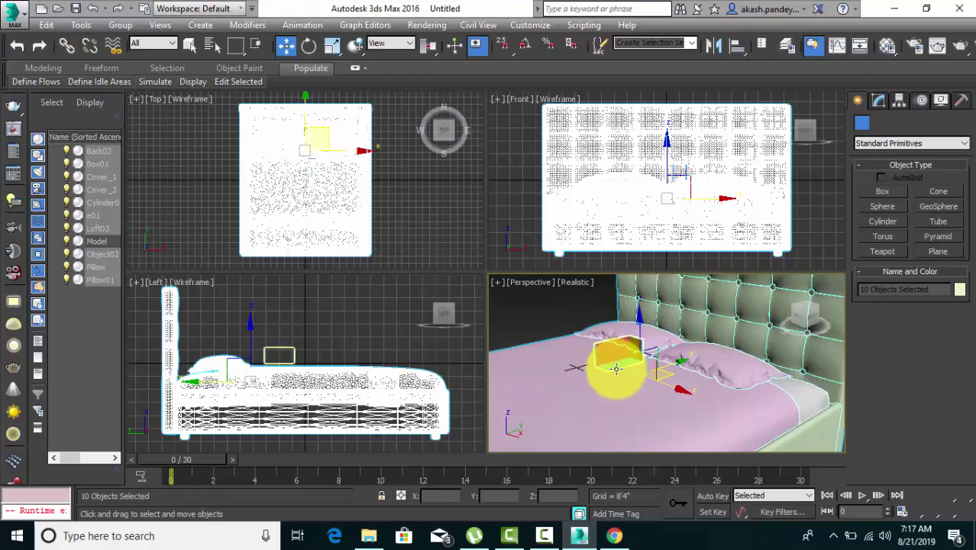
{"action": "scroll", "coordinate": [600, 344], "scroll_direction": "up", "scroll_amount": 2}
{"action": "scroll", "coordinate": [610, 359], "scroll_direction": "down", "scroll_amount": 2}
{"action": "scroll", "coordinate": [616, 354], "scroll_direction": "down", "scroll_amount": 3}
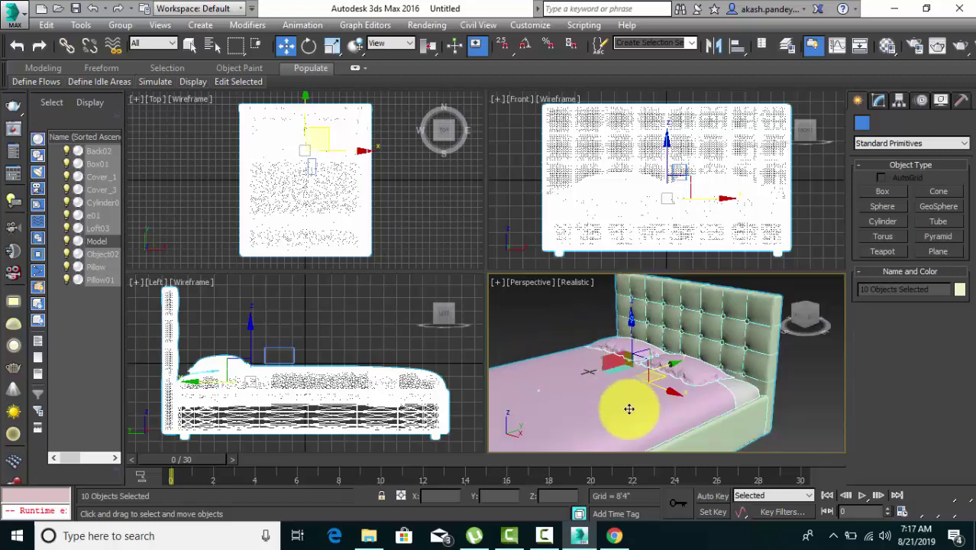
{"action": "scroll", "coordinate": [629, 410], "scroll_direction": "down", "scroll_amount": 3}
{"action": "middle_click_drag", "start_coordinate": [616, 403], "coordinate": [616, 374], "text": "alt"}
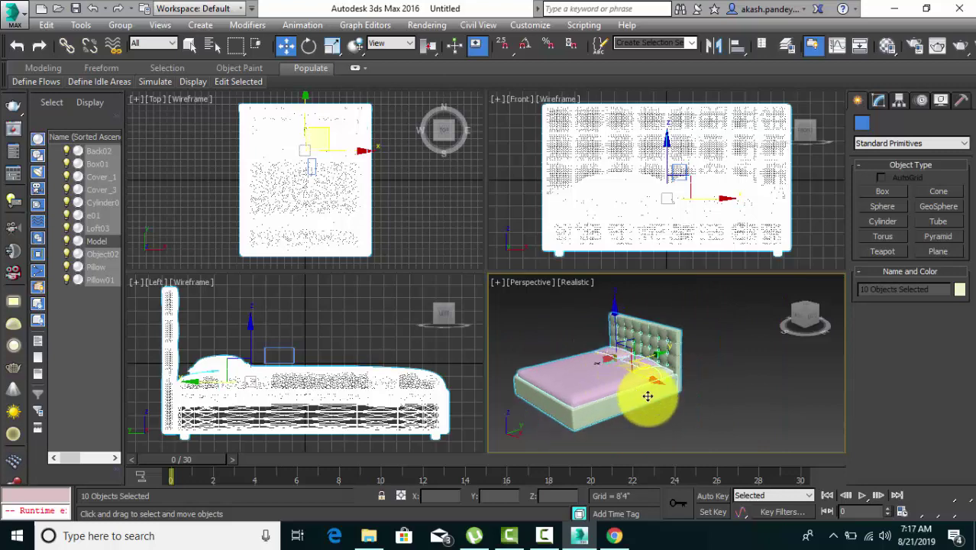
{"action": "left_click_drag", "start_coordinate": [659, 385], "coordinate": [703, 404]}
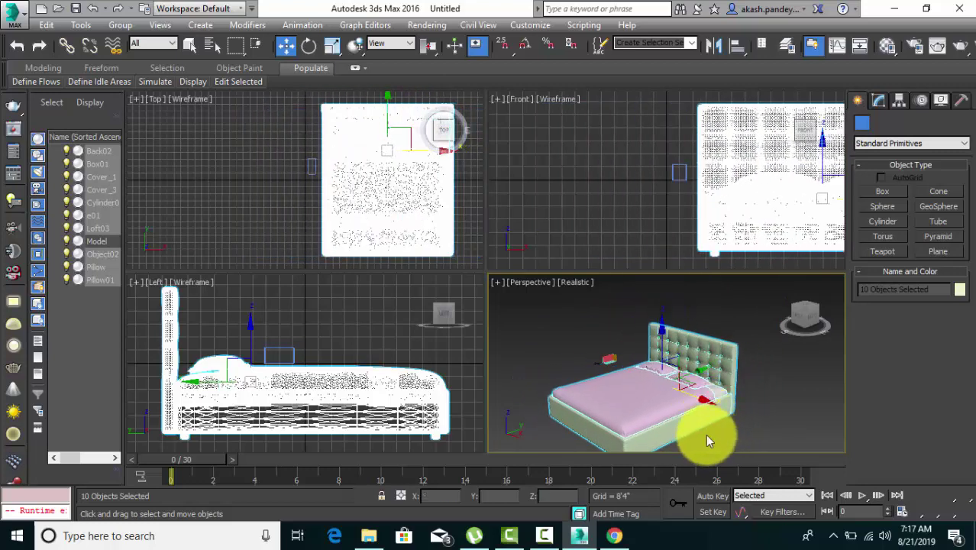
{"action": "middle_click_drag", "start_coordinate": [704, 436], "coordinate": [692, 407]}
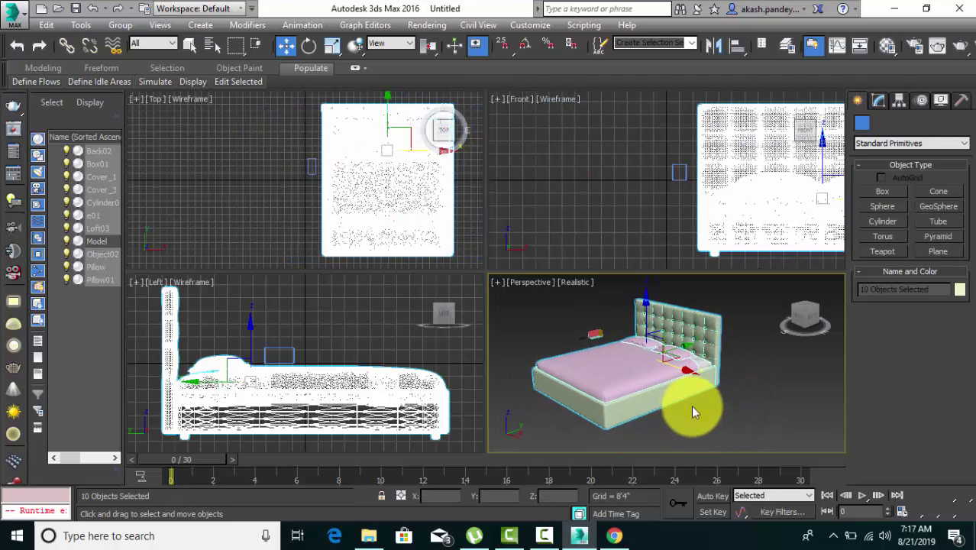
With Select and Scale, undo an accidental vertical flattening and shrink the bed much smaller
{"action": "left_click", "coordinate": [333, 46]}
{"action": "left_click_drag", "start_coordinate": [646, 294], "coordinate": [653, 346]}
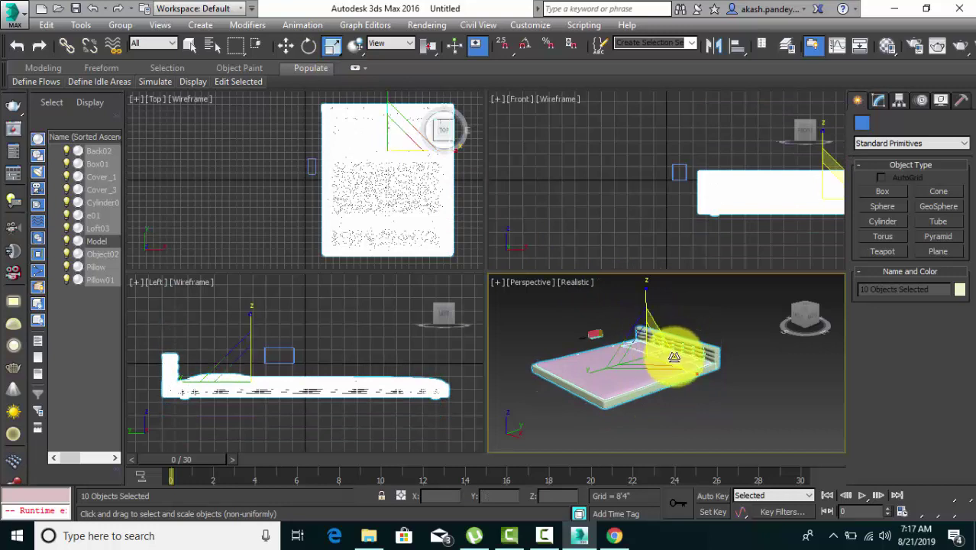
{"action": "key", "text": "ctrl+z"}
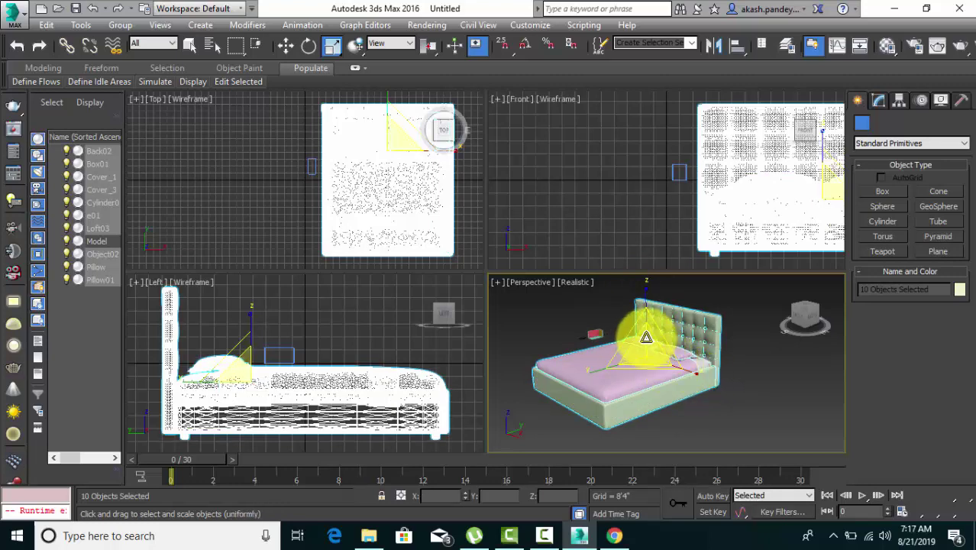
{"action": "left_click_drag", "start_coordinate": [646, 336], "coordinate": [642, 503]}
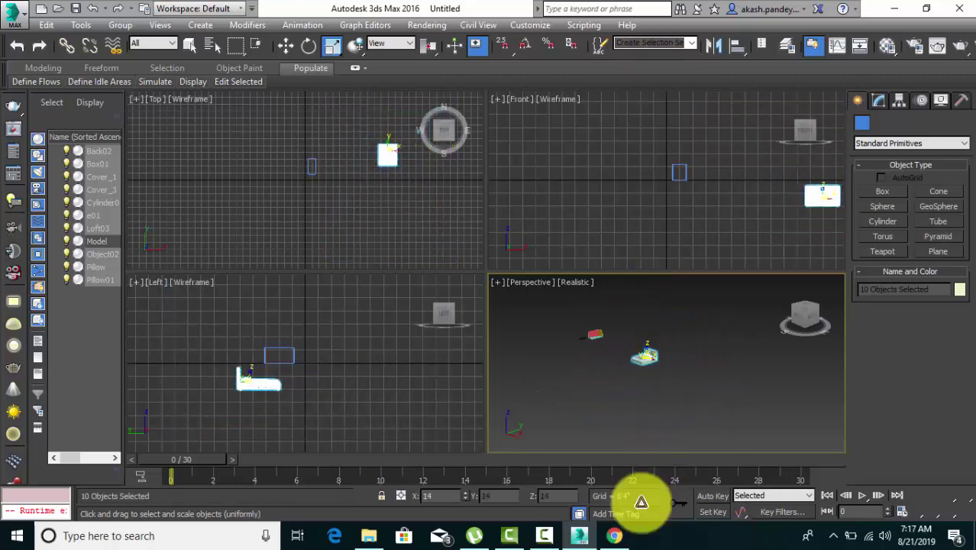
{"action": "mouse_move", "coordinate": [663, 341]}
{"action": "middle_mouse_down"}
{"action": "mouse_move", "coordinate": [619, 349]}
{"action": "mouse_move", "coordinate": [654, 349]}
{"action": "mouse_move", "coordinate": [701, 370]}
{"action": "mouse_move", "coordinate": [654, 372]}
{"action": "middle_mouse_up"}
Scale the bed down uniformly, maximize the perspective view, and reselect all ten bed parts
{"action": "scroll", "coordinate": [647, 322], "scroll_direction": "up", "scroll_amount": 5}
{"action": "scroll", "coordinate": [645, 330], "scroll_direction": "down", "scroll_amount": 3}
{"action": "left_click_drag", "start_coordinate": [642, 355], "coordinate": [664, 445]}
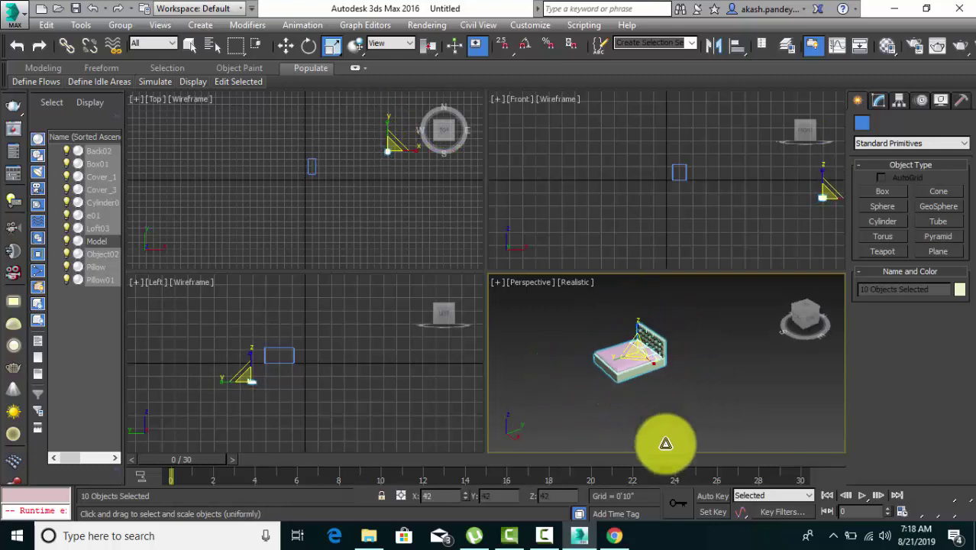
{"action": "left_click_drag", "start_coordinate": [641, 355], "coordinate": [641, 337]}
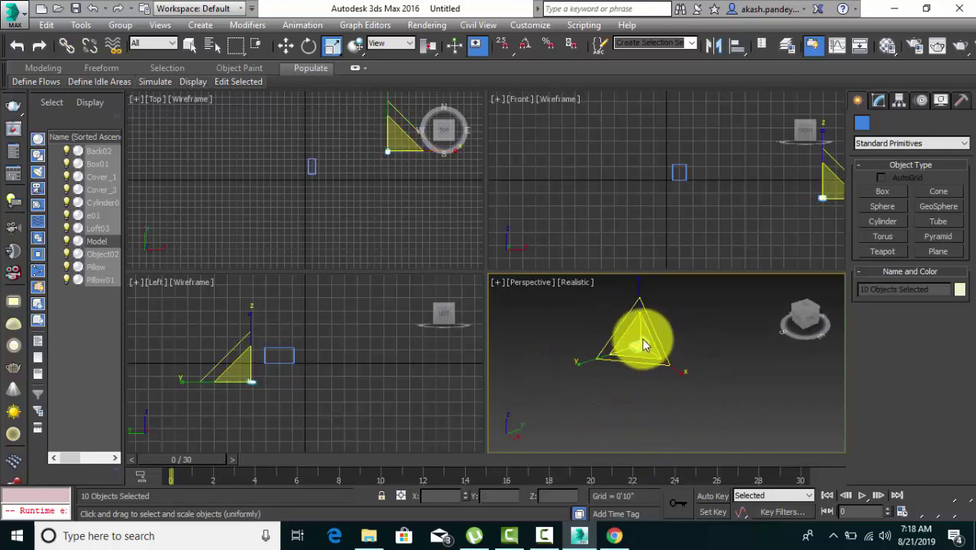
{"action": "mouse_move", "coordinate": [642, 338]}
{"action": "middle_mouse_down", "text": "alt"}
{"action": "mouse_move", "coordinate": [704, 340]}
{"action": "mouse_move", "coordinate": [750, 326]}
{"action": "middle_mouse_up", "text": "alt"}
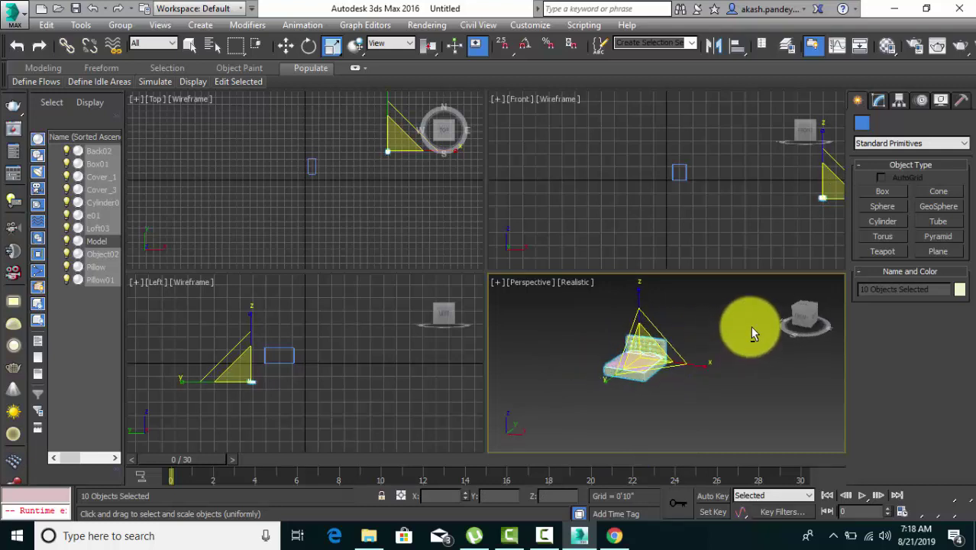
{"action": "left_click", "coordinate": [969, 518]}
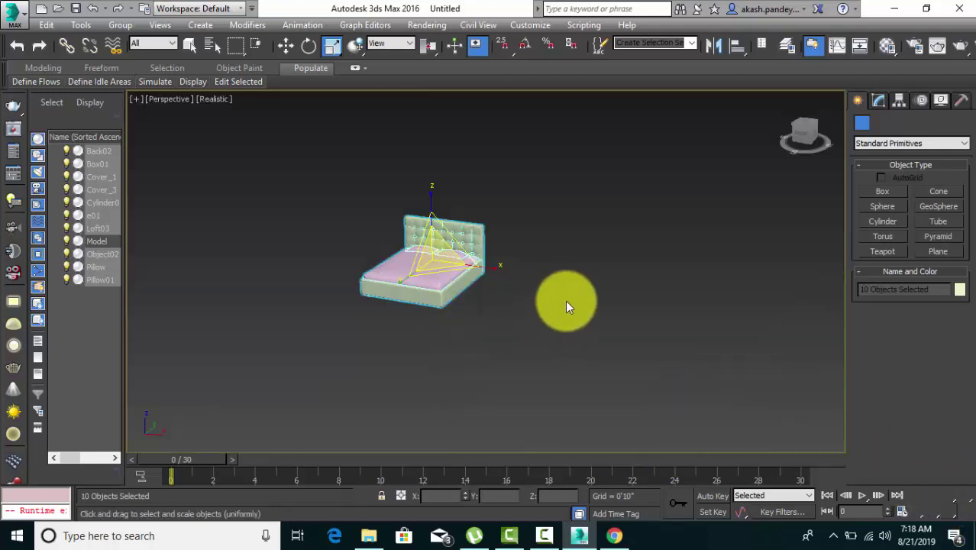
{"action": "left_click", "coordinate": [541, 226]}
{"action": "left_click", "coordinate": [468, 267]}
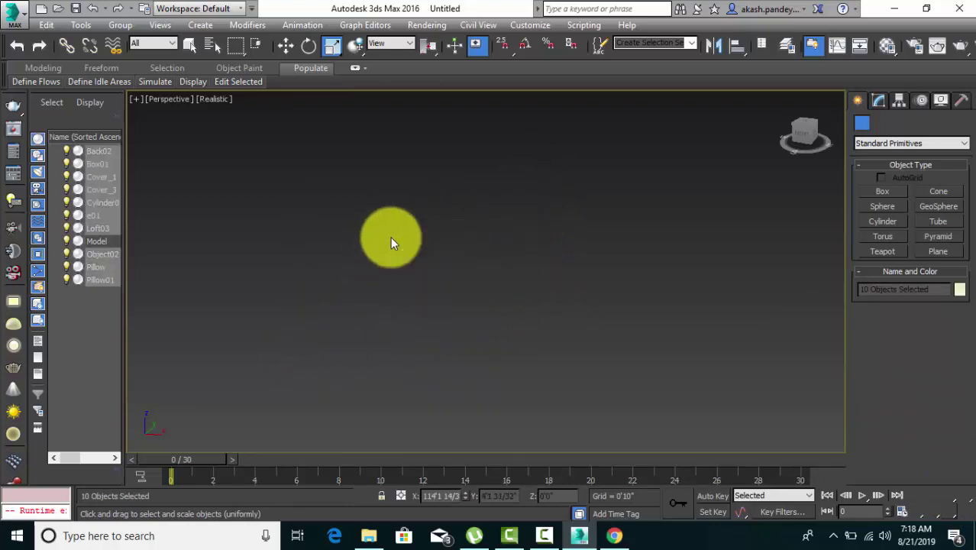
{"action": "mouse_move", "coordinate": [433, 263]}
{"action": "middle_mouse_down", "text": "alt"}
{"action": "mouse_move", "coordinate": [414, 331]}
{"action": "mouse_move", "coordinate": [436, 266]}
{"action": "mouse_move", "coordinate": [472, 272]}
{"action": "mouse_move", "coordinate": [485, 288]}
{"action": "middle_mouse_up", "text": "alt"}
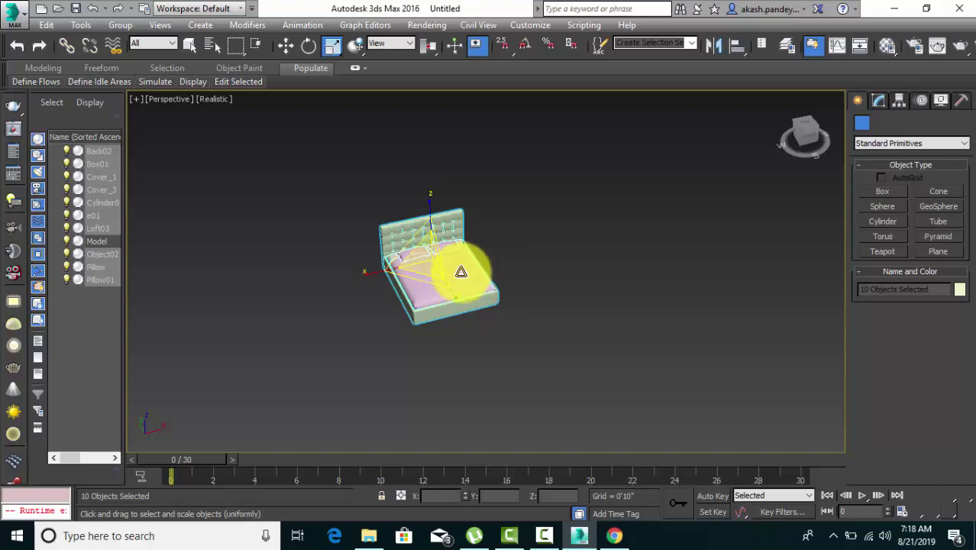
Switch to non-uniform scaling, enlarge the Cover_1 bed cover, then reselect the whole bed
{"action": "key", "text": "r"}
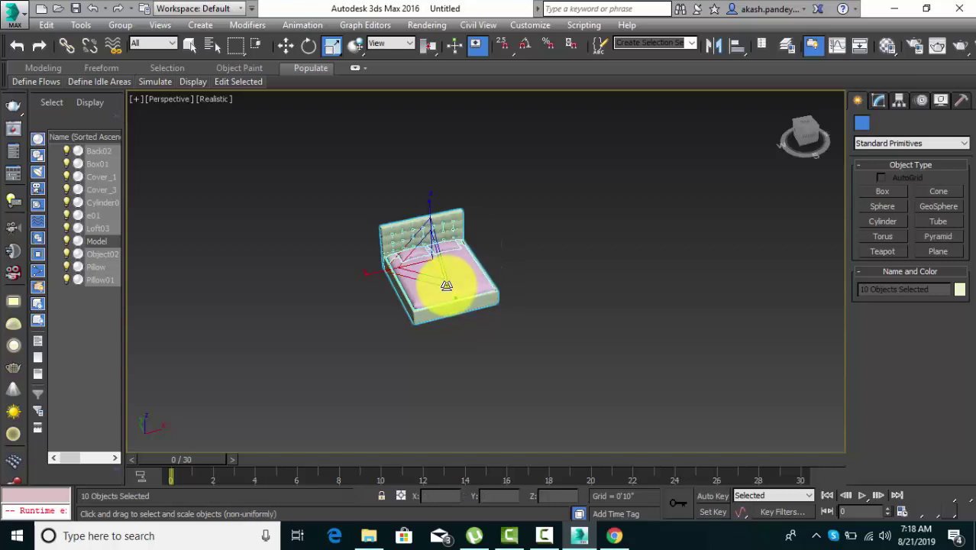
{"action": "left_click", "coordinate": [304, 324]}
{"action": "scroll", "coordinate": [447, 272], "scroll_direction": "down", "scroll_amount": 6}
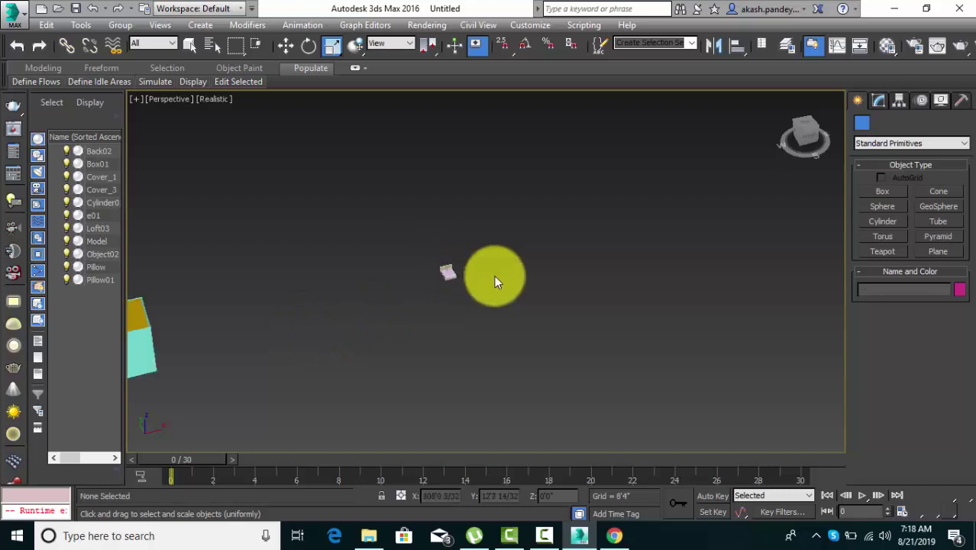
{"action": "left_click", "coordinate": [452, 273]}
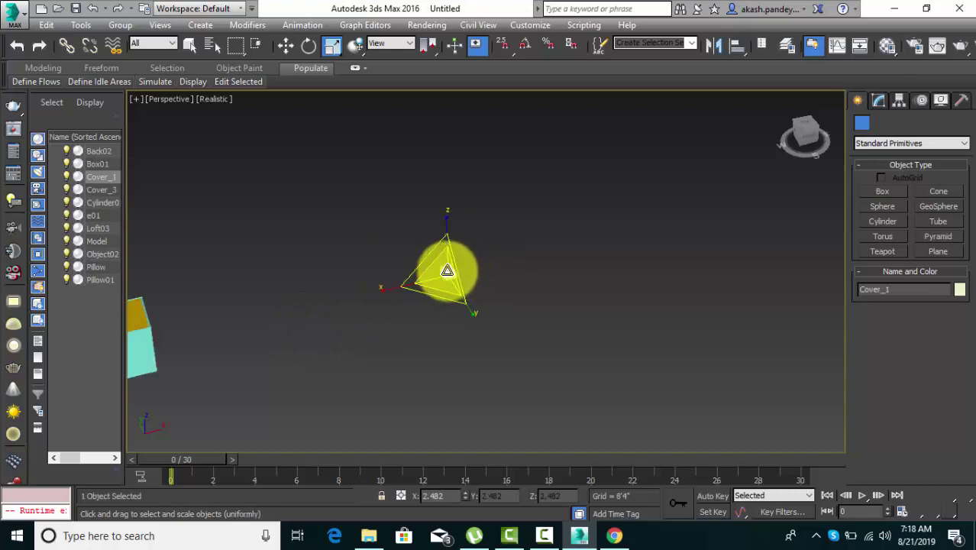
{"action": "mouse_move", "coordinate": [447, 271]}
{"action": "left_mouse_down"}
{"action": "mouse_move", "coordinate": [434, 112]}
{"action": "mouse_move", "coordinate": [436, 124]}
{"action": "left_mouse_up"}
{"action": "scroll", "coordinate": [491, 237], "scroll_direction": "up", "scroll_amount": 3}
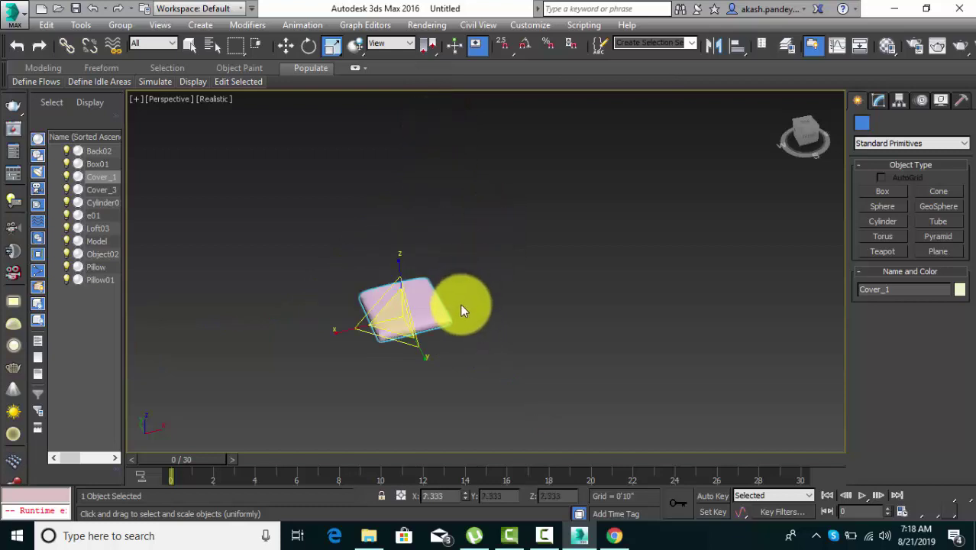
{"action": "mouse_move", "coordinate": [471, 307]}
{"action": "middle_mouse_down", "text": "alt"}
{"action": "mouse_move", "coordinate": [401, 244]}
{"action": "mouse_move", "coordinate": [372, 178]}
{"action": "mouse_move", "coordinate": [403, 296]}
{"action": "mouse_move", "coordinate": [416, 323]}
{"action": "mouse_move", "coordinate": [403, 137]}
{"action": "mouse_move", "coordinate": [412, 90]}
{"action": "mouse_move", "coordinate": [374, 7]}
{"action": "middle_mouse_up", "text": "alt"}
{"action": "left_click", "coordinate": [483, 230]}
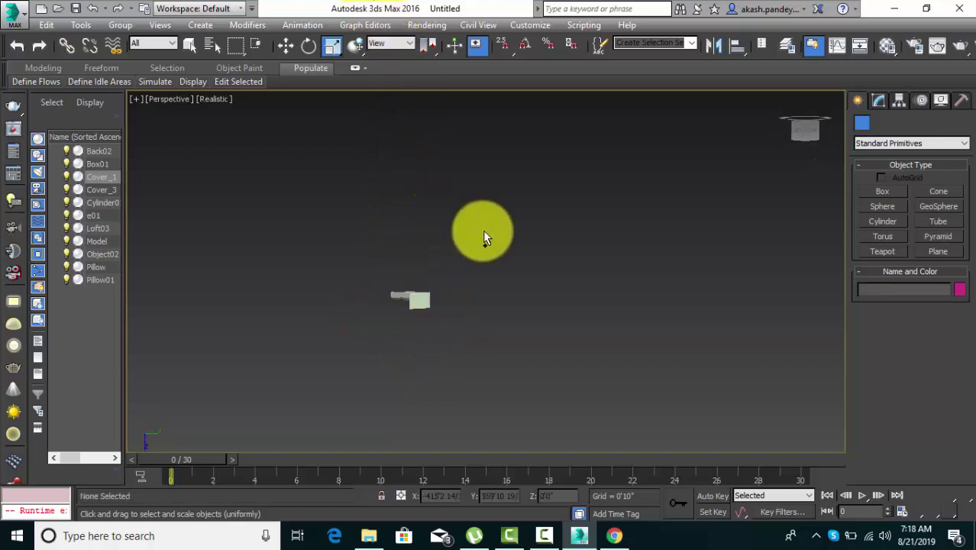
{"action": "left_click", "coordinate": [486, 230]}
{"action": "left_click", "coordinate": [486, 230]}
{"action": "key", "text": "ctrl+a"}
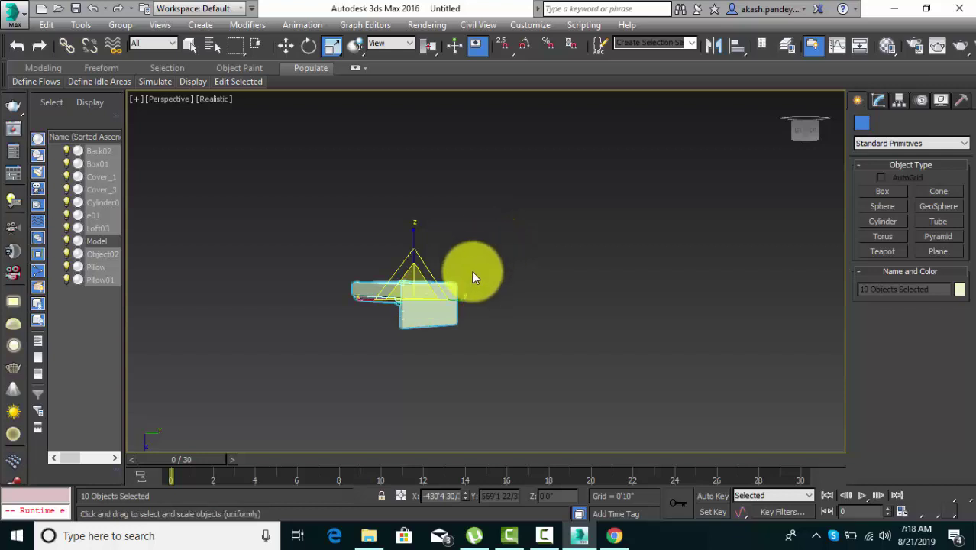
{"action": "mouse_move", "coordinate": [481, 361]}
{"action": "middle_mouse_down", "text": "alt"}
{"action": "mouse_move", "coordinate": [438, 211]}
{"action": "mouse_move", "coordinate": [438, 61]}
{"action": "mouse_move", "coordinate": [479, 142]}
{"action": "mouse_move", "coordinate": [534, 147]}
{"action": "middle_mouse_up", "text": "alt"}
{"action": "scroll", "coordinate": [468, 266], "scroll_direction": "down", "scroll_amount": 5}
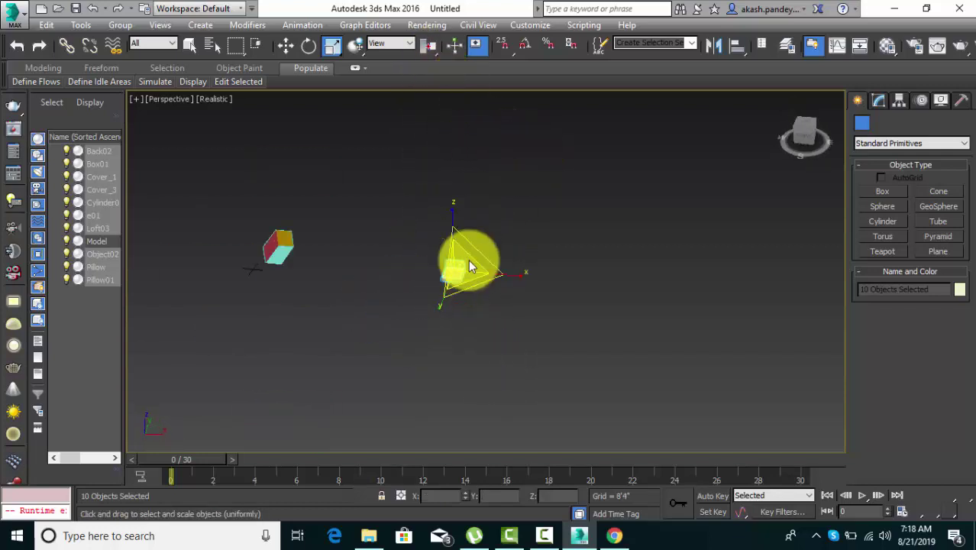
With Select and Move, bring the bed left into the room and set it on the floor
{"action": "left_click", "coordinate": [286, 45]}
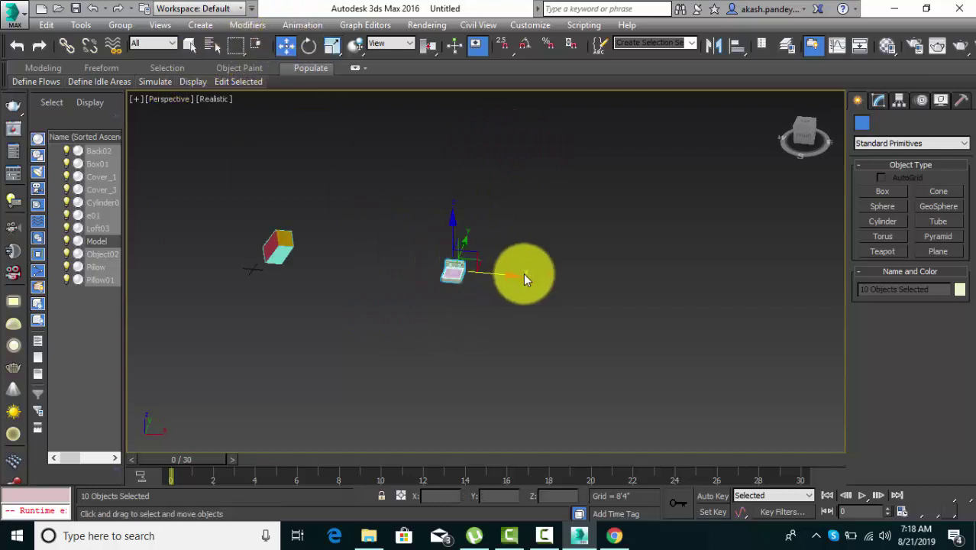
{"action": "mouse_move", "coordinate": [514, 275]}
{"action": "left_mouse_down"}
{"action": "mouse_move", "coordinate": [340, 256]}
{"action": "mouse_move", "coordinate": [268, 261]}
{"action": "mouse_move", "coordinate": [290, 277]}
{"action": "mouse_move", "coordinate": [316, 332]}
{"action": "mouse_move", "coordinate": [329, 322]}
{"action": "left_mouse_up"}
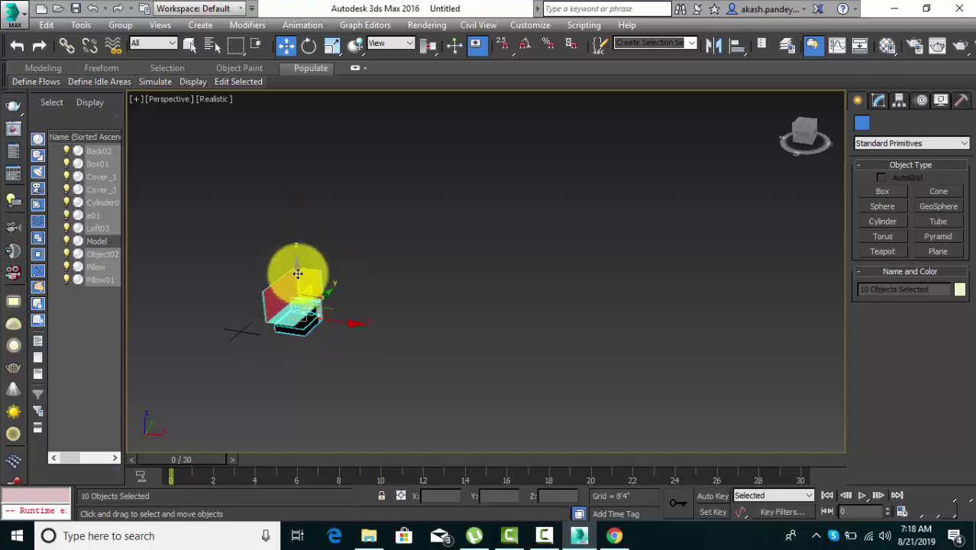
{"action": "left_click_drag", "start_coordinate": [295, 271], "coordinate": [290, 229]}
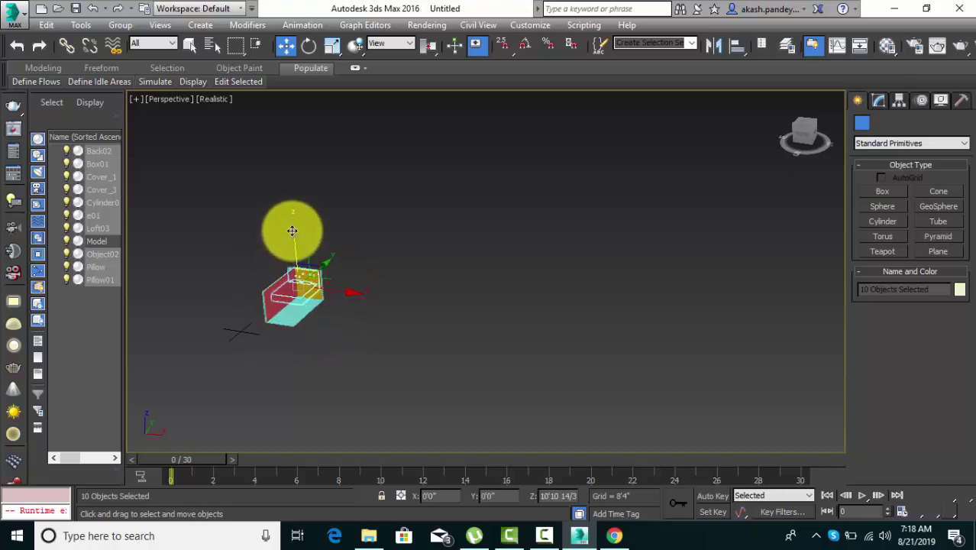
{"action": "mouse_move", "coordinate": [290, 229]}
{"action": "middle_mouse_down", "text": "alt"}
{"action": "mouse_move", "coordinate": [327, 320]}
{"action": "mouse_move", "coordinate": [309, 337]}
{"action": "mouse_move", "coordinate": [338, 328]}
{"action": "middle_mouse_up", "text": "alt"}
{"action": "mouse_move", "coordinate": [339, 328]}
{"action": "left_mouse_down"}
{"action": "mouse_move", "coordinate": [342, 304]}
{"action": "mouse_move", "coordinate": [375, 333]}
{"action": "mouse_move", "coordinate": [373, 256]}
{"action": "mouse_move", "coordinate": [359, 284]}
{"action": "mouse_move", "coordinate": [365, 331]}
{"action": "left_mouse_up"}
{"action": "middle_click_drag", "start_coordinate": [366, 331], "coordinate": [320, 309], "text": "alt"}
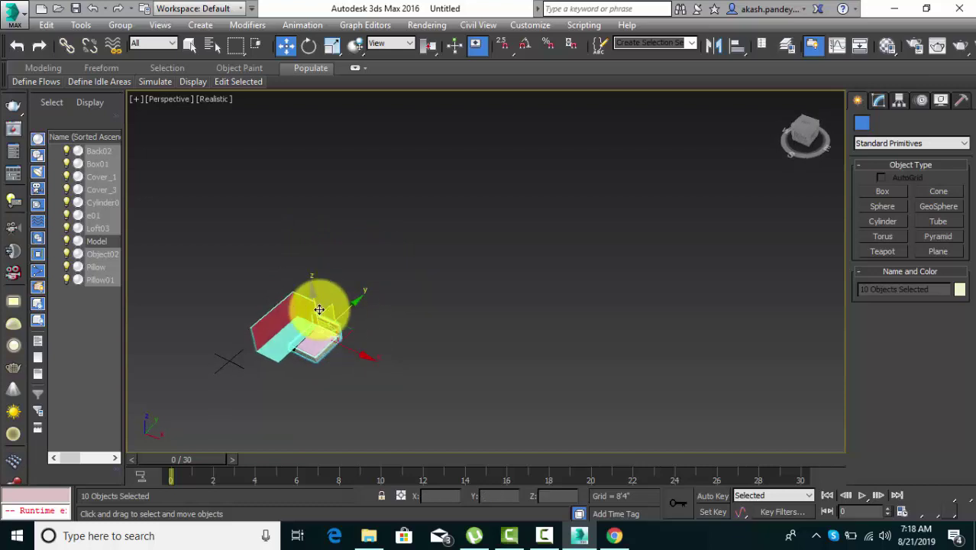
{"action": "left_click_drag", "start_coordinate": [319, 309], "coordinate": [312, 279]}
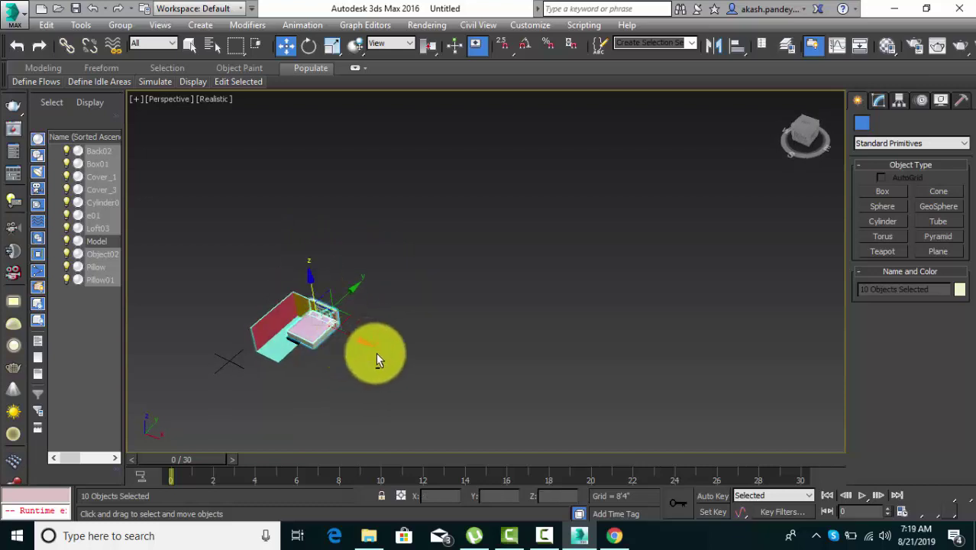
Slide the bed back against the yellow wall and check its placement from the front
{"action": "mouse_move", "coordinate": [376, 356]}
{"action": "middle_mouse_down", "text": "alt"}
{"action": "mouse_move", "coordinate": [403, 342]}
{"action": "mouse_move", "coordinate": [360, 317]}
{"action": "middle_mouse_up", "text": "alt"}
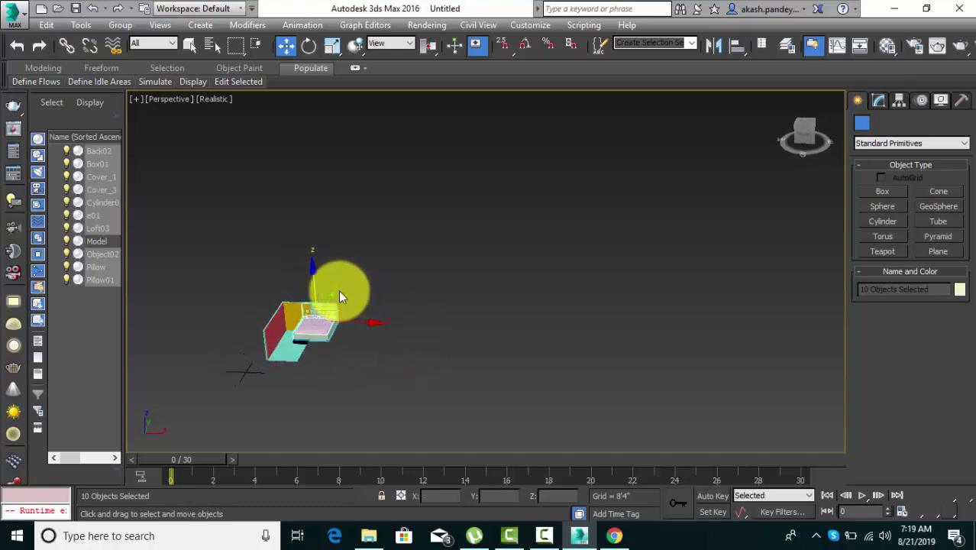
{"action": "left_click_drag", "start_coordinate": [327, 294], "coordinate": [325, 307]}
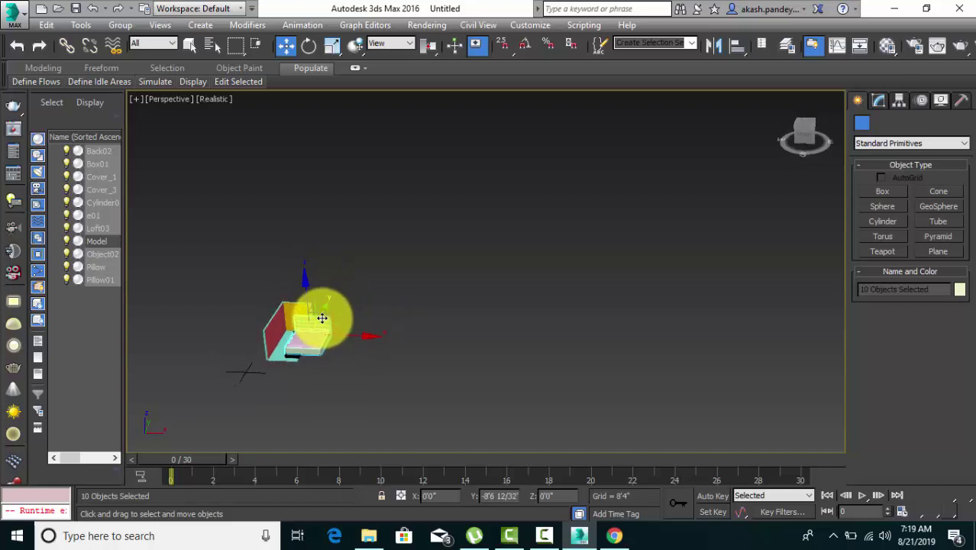
{"action": "scroll", "coordinate": [311, 343], "scroll_direction": "up", "scroll_amount": 5}
{"action": "scroll", "coordinate": [313, 351], "scroll_direction": "down", "scroll_amount": 3}
{"action": "mouse_move", "coordinate": [321, 362]}
{"action": "middle_mouse_down", "text": "alt"}
{"action": "mouse_move", "coordinate": [278, 353]}
{"action": "mouse_move", "coordinate": [309, 323]}
{"action": "mouse_move", "coordinate": [322, 290]}
{"action": "middle_mouse_up", "text": "alt"}
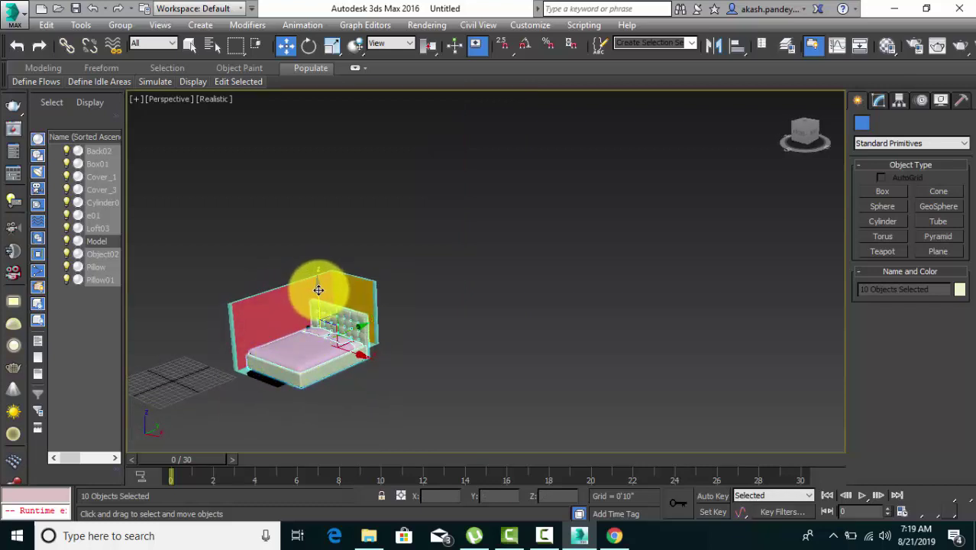
{"action": "left_click", "coordinate": [359, 349]}
{"action": "middle_click_drag", "start_coordinate": [360, 348], "coordinate": [391, 359], "text": "alt"}
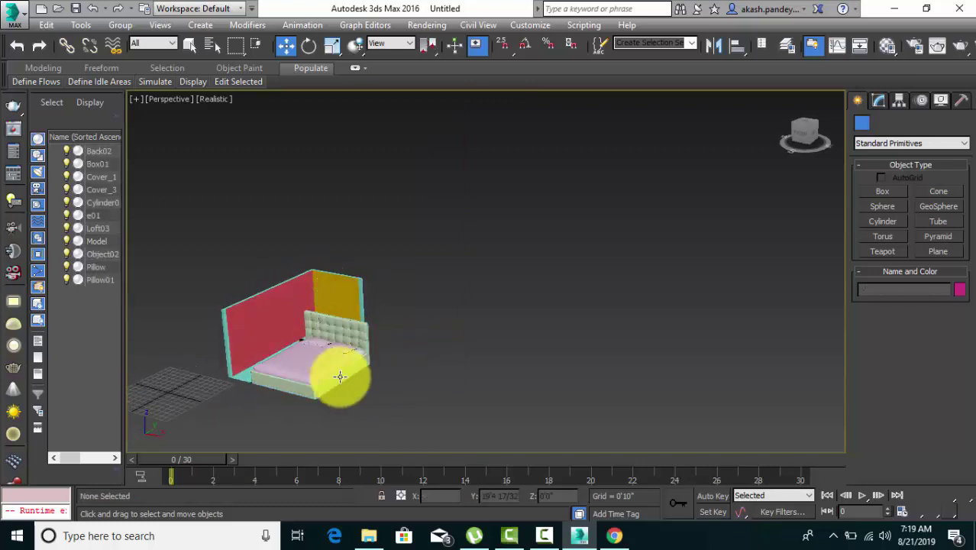
{"action": "scroll", "coordinate": [340, 376], "scroll_direction": "up", "scroll_amount": 2}
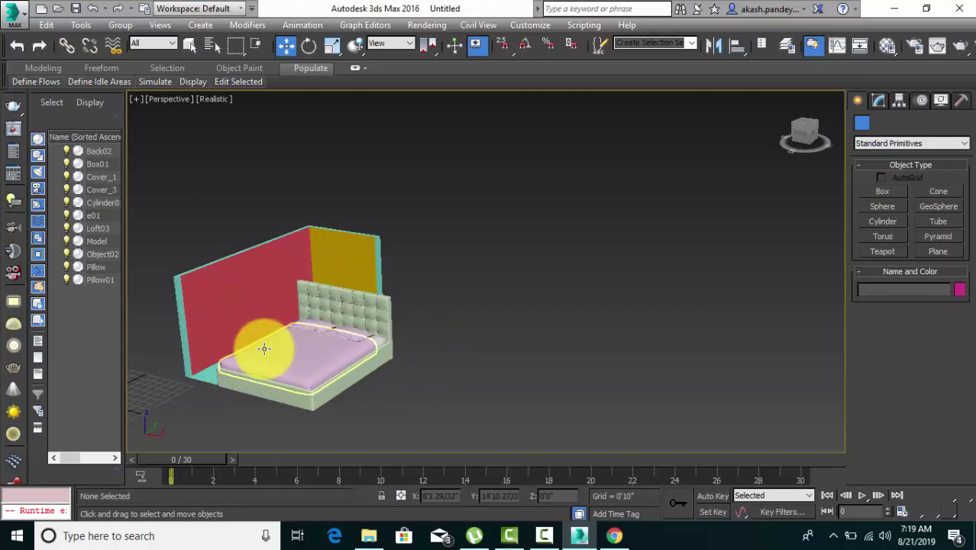
{"action": "scroll", "coordinate": [263, 349], "scroll_direction": "up", "scroll_amount": 1}
{"action": "mouse_move", "coordinate": [266, 348]}
{"action": "middle_mouse_down"}
{"action": "mouse_move", "coordinate": [511, 289]}
{"action": "mouse_move", "coordinate": [493, 287]}
{"action": "middle_mouse_up"}
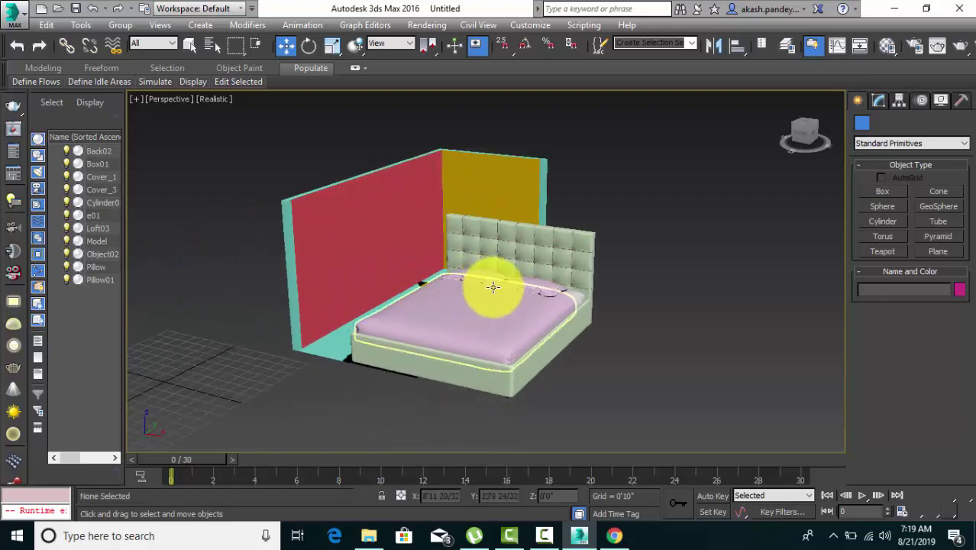
{"action": "scroll", "coordinate": [534, 297], "scroll_direction": "up", "scroll_amount": 2}
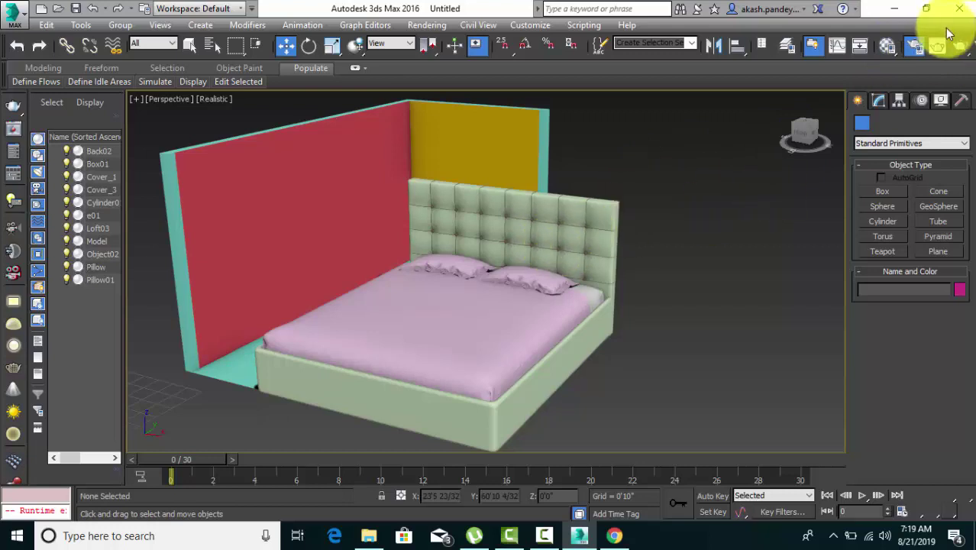
Turn off V-Ray global illumination and render the perspective view at 640x480
{"action": "left_click", "coordinate": [913, 47]}
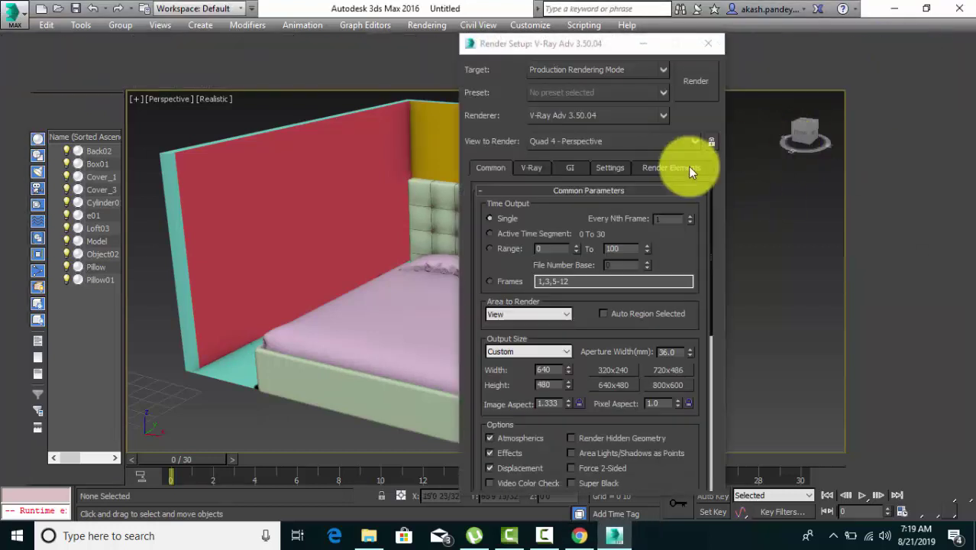
{"action": "left_click", "coordinate": [579, 168]}
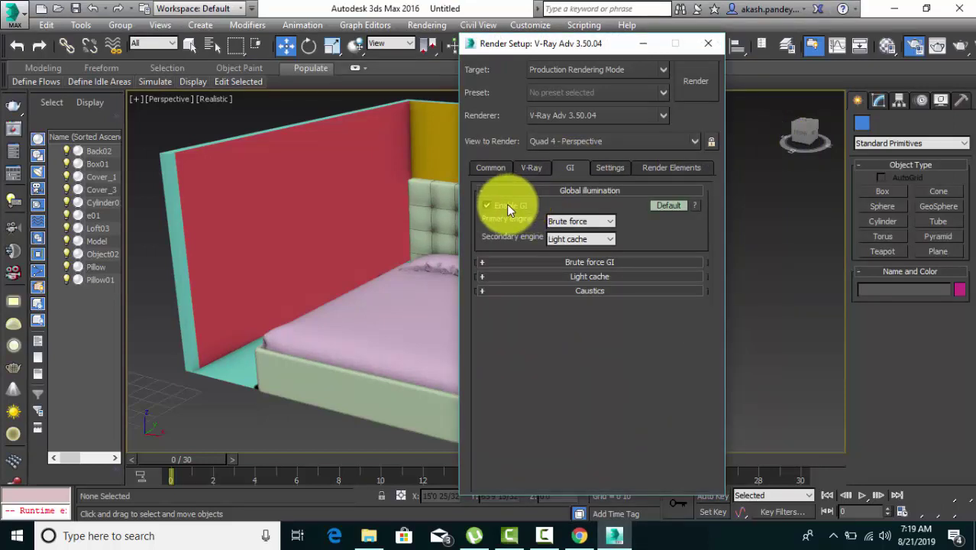
{"action": "left_click", "coordinate": [506, 205]}
{"action": "left_click", "coordinate": [706, 80]}
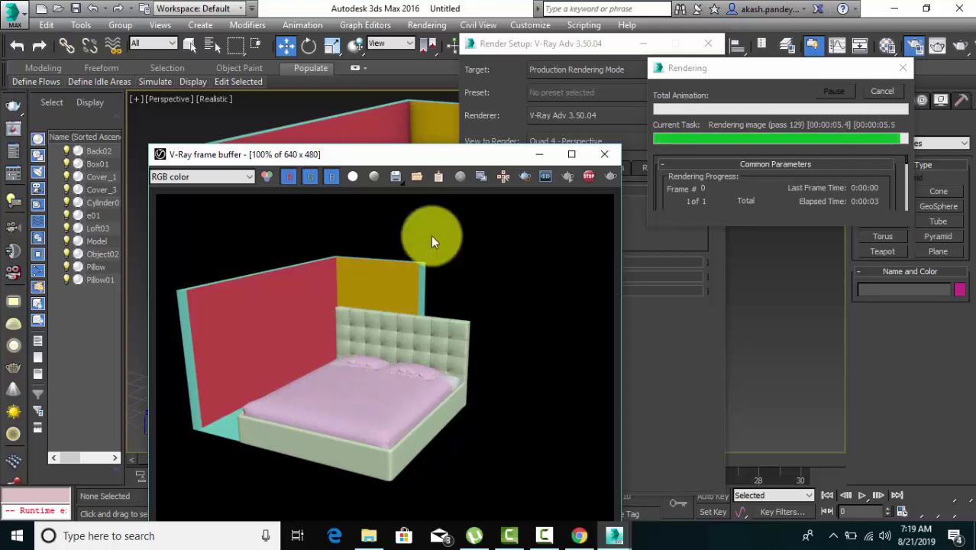
Close the rendered frame buffer and the render settings, then open the application menu
{"action": "left_click", "coordinate": [903, 68]}
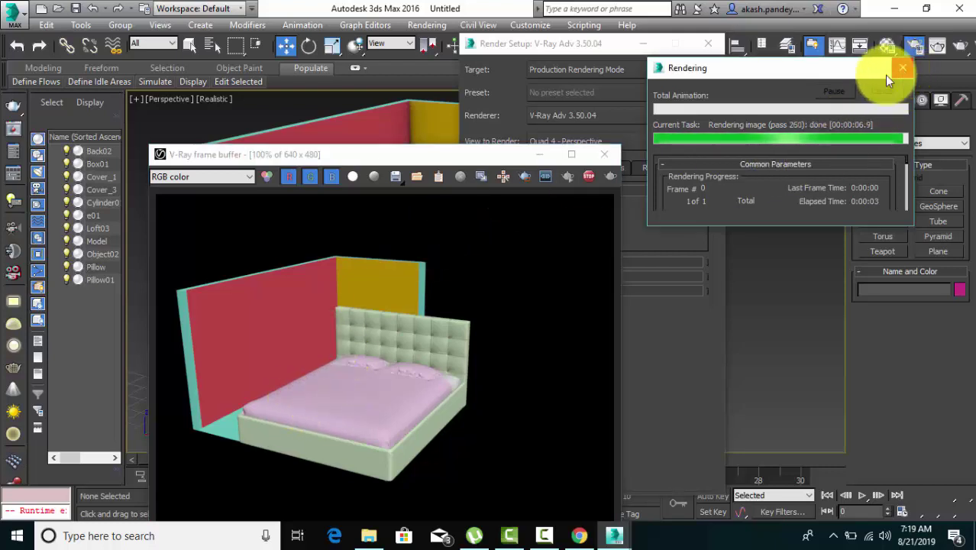
{"action": "left_click", "coordinate": [604, 154]}
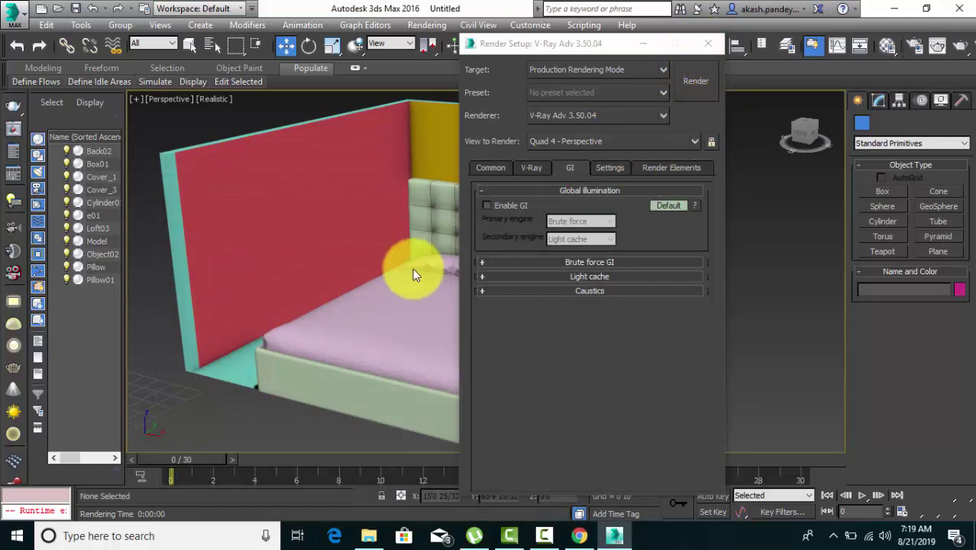
{"action": "left_click", "coordinate": [12, 11]}
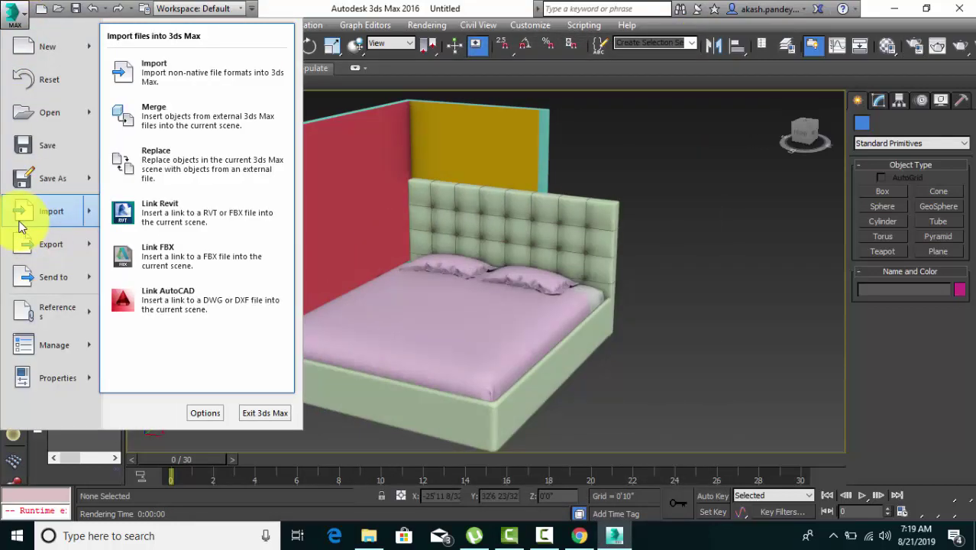
{"action": "mouse_move", "coordinate": [52, 311]}
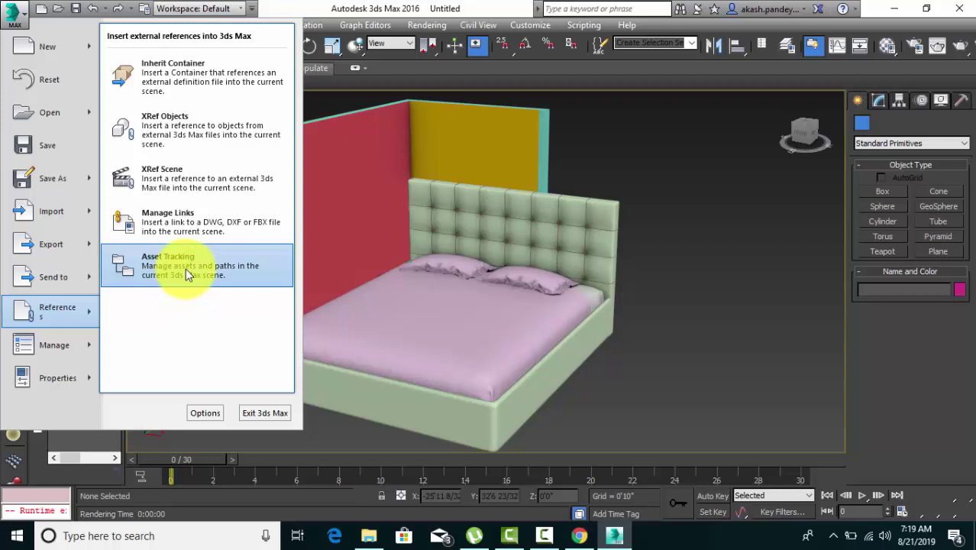
Open Asset Tracking with the six missing bed textures and start Set Path for 14_5_6_1.jpg
{"action": "key", "text": "Escape"}
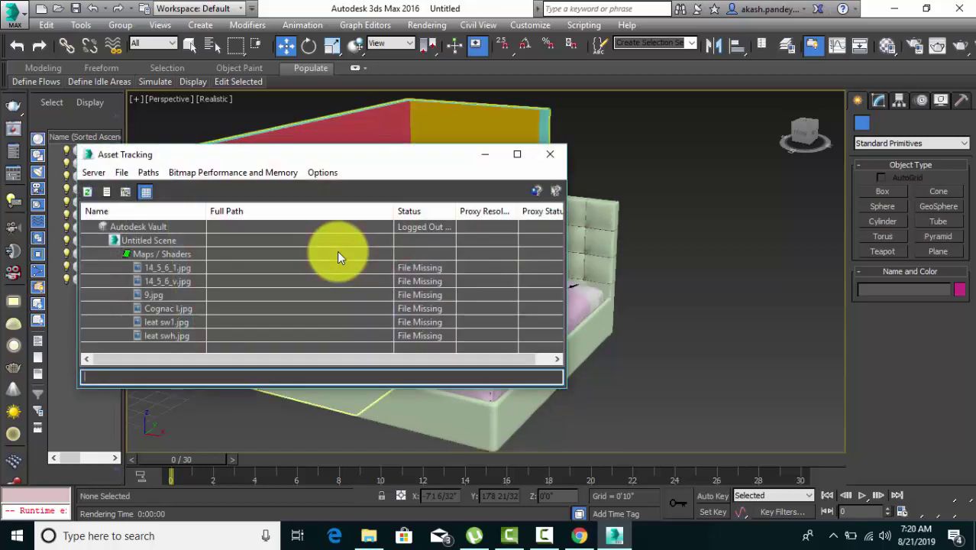
{"action": "left_click_drag", "start_coordinate": [370, 156], "coordinate": [389, 102]}
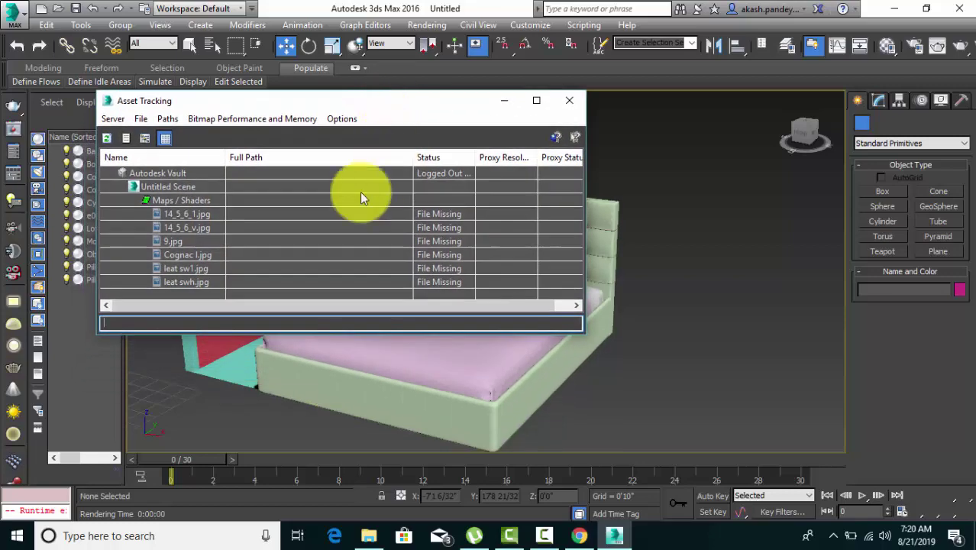
{"action": "left_click", "coordinate": [324, 213]}
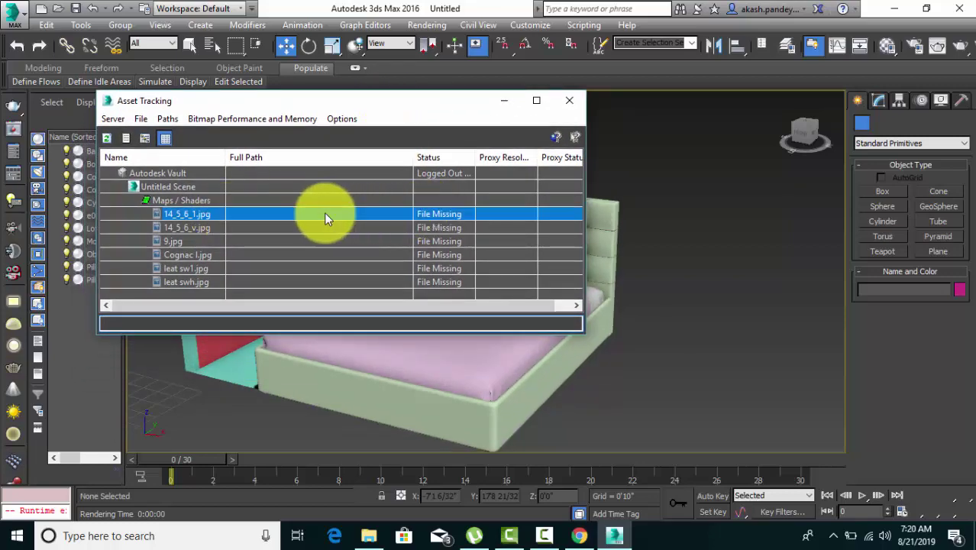
{"action": "right_click", "coordinate": [323, 214]}
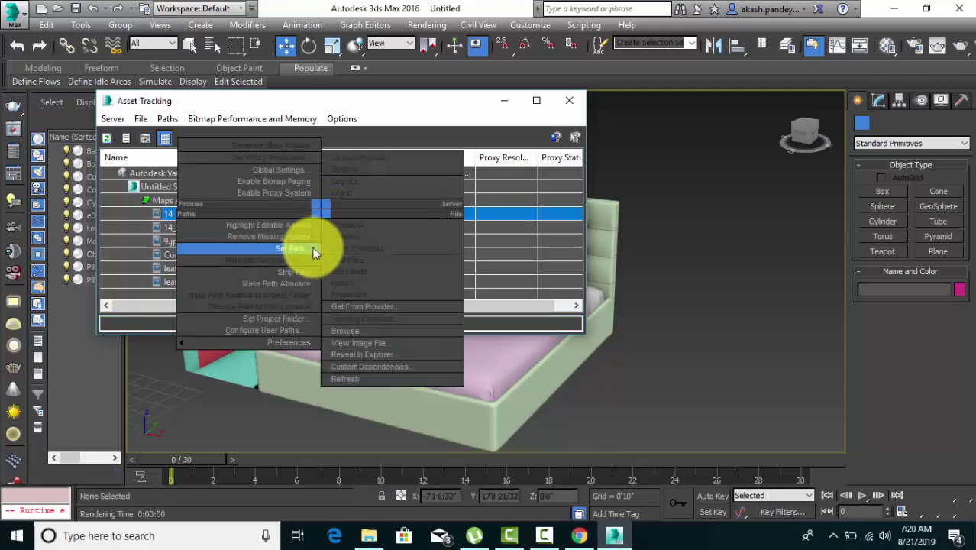
{"action": "left_click", "coordinate": [292, 247]}
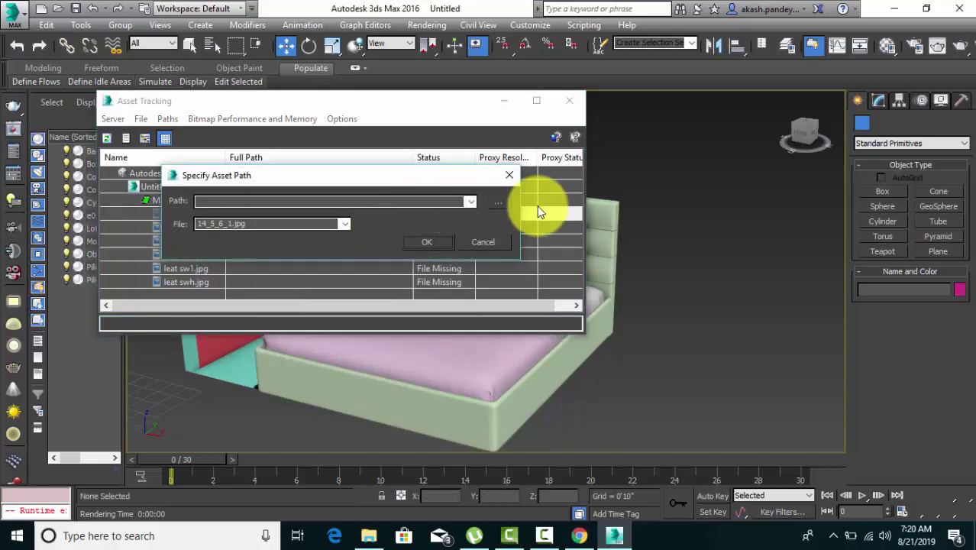
Point 14_5_6_1.jpg at the 851f0c texture folder in Downloads
{"action": "left_click", "coordinate": [494, 202]}
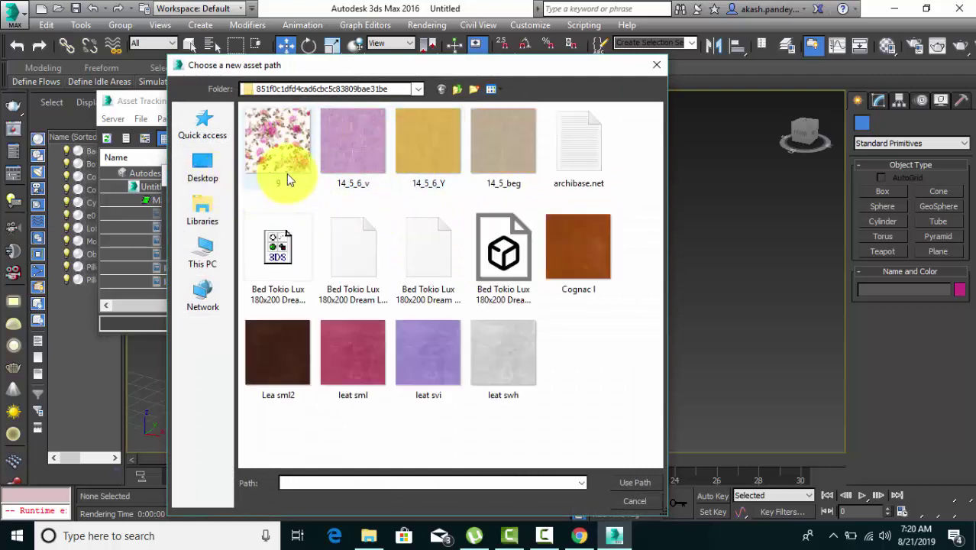
{"action": "left_click", "coordinate": [453, 90]}
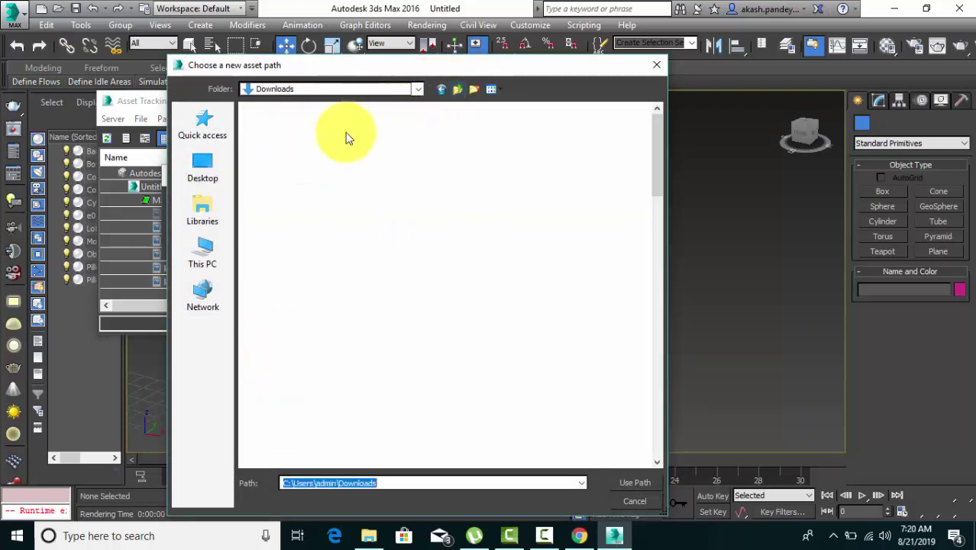
{"action": "double_click", "coordinate": [284, 148]}
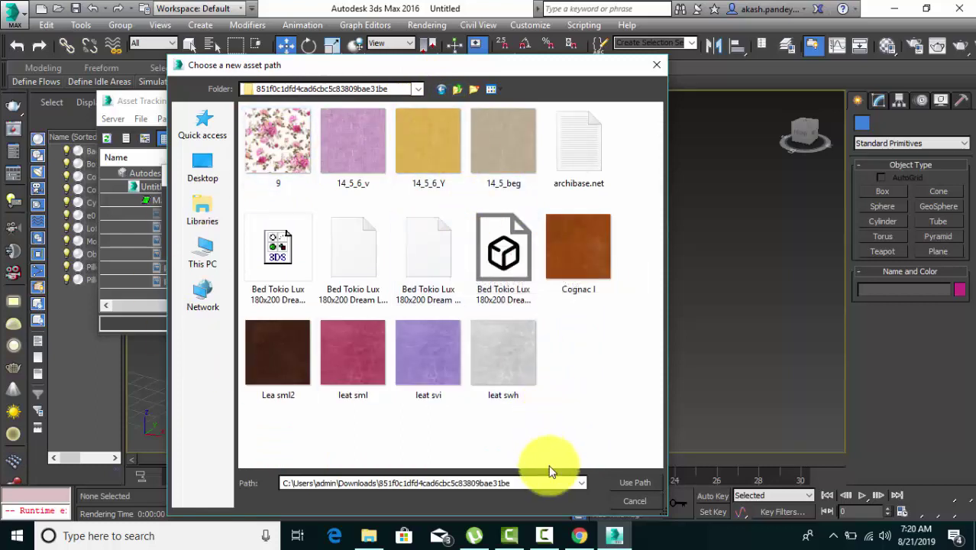
{"action": "left_click", "coordinate": [638, 482]}
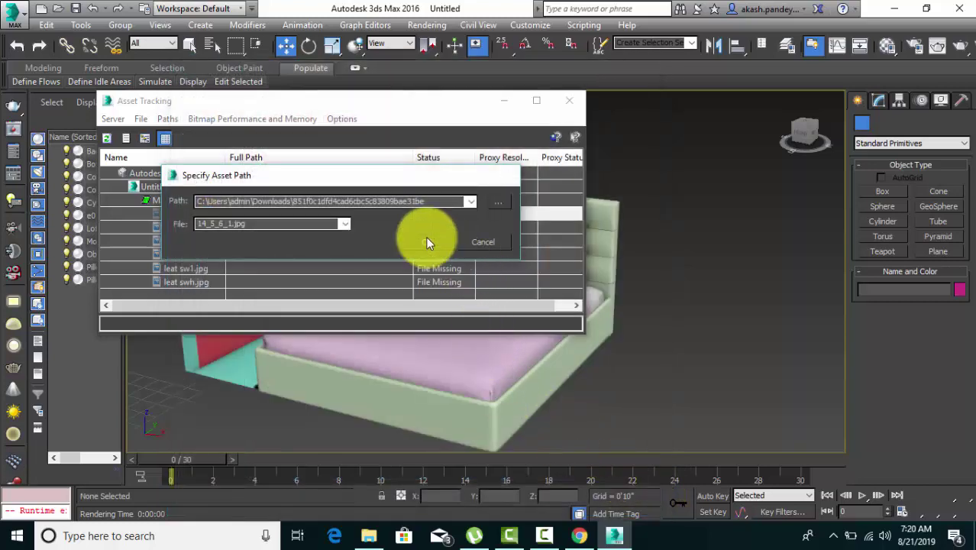
{"action": "left_click", "coordinate": [428, 243]}
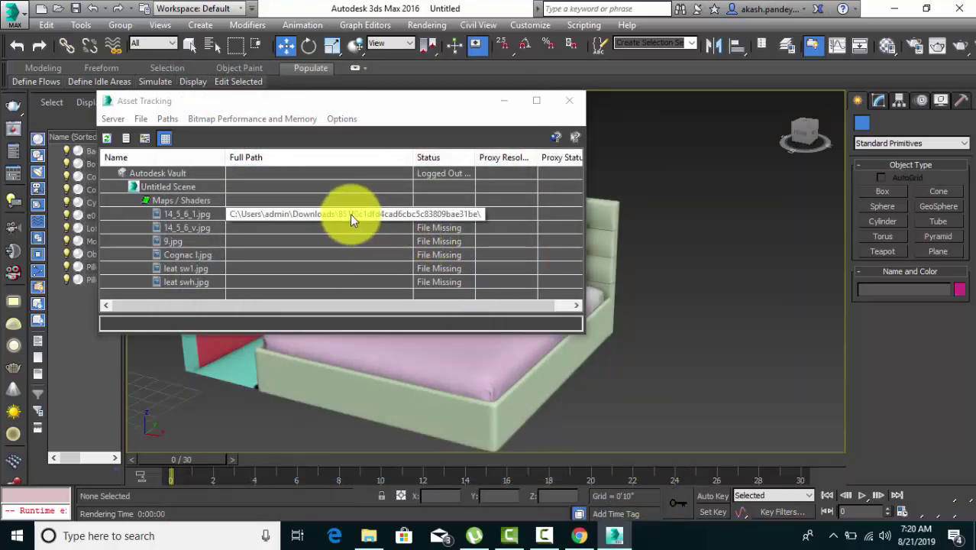
Relink 14_5_6_v.jpg to the same 851f0c texture folder
{"action": "left_click", "coordinate": [109, 140]}
{"action": "left_click", "coordinate": [269, 226]}
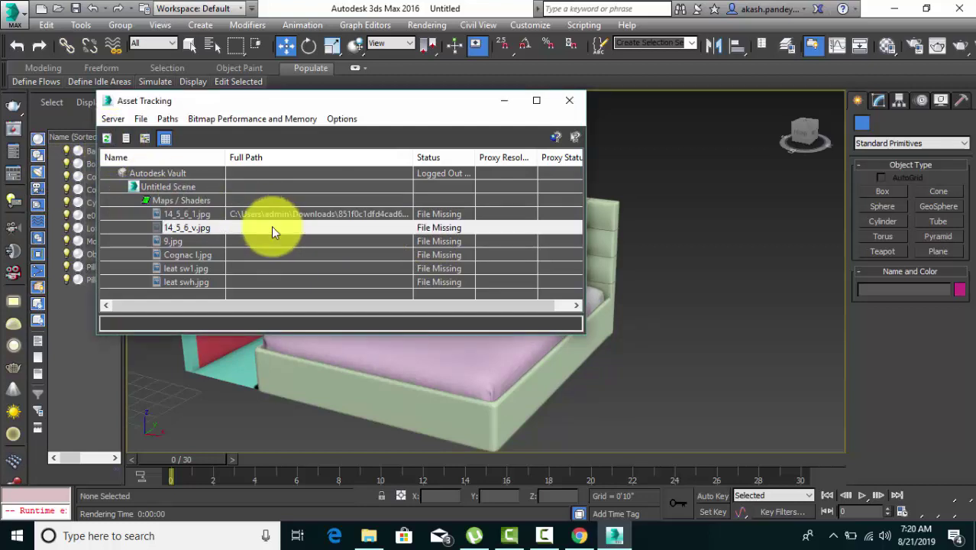
{"action": "right_click", "coordinate": [271, 226]}
{"action": "left_click", "coordinate": [243, 264]}
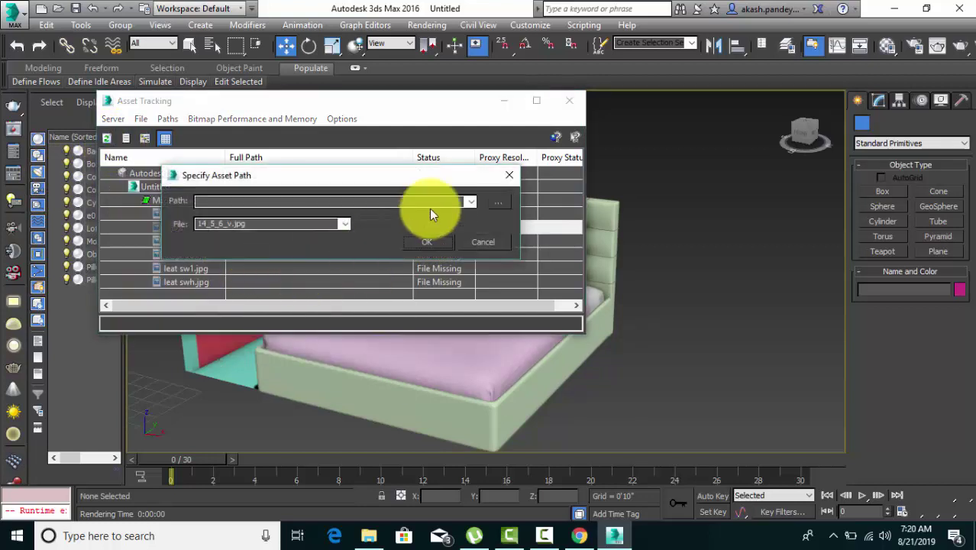
{"action": "left_click", "coordinate": [468, 201]}
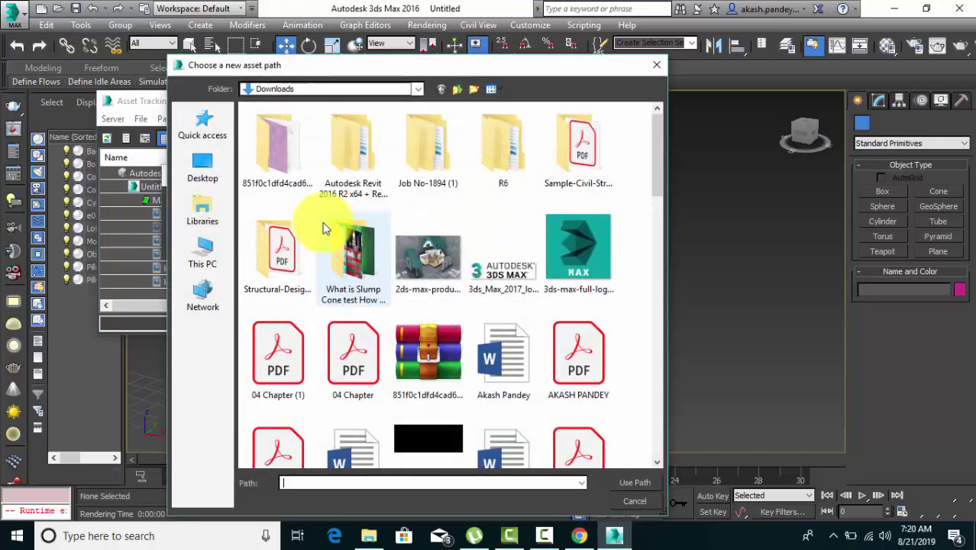
{"action": "double_click", "coordinate": [275, 137]}
{"action": "left_click", "coordinate": [637, 481]}
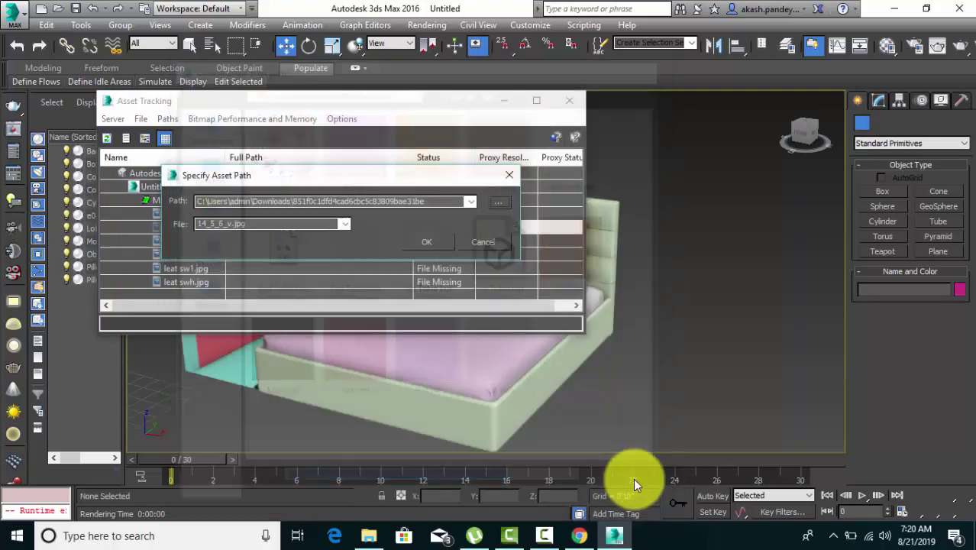
{"action": "left_click", "coordinate": [428, 244]}
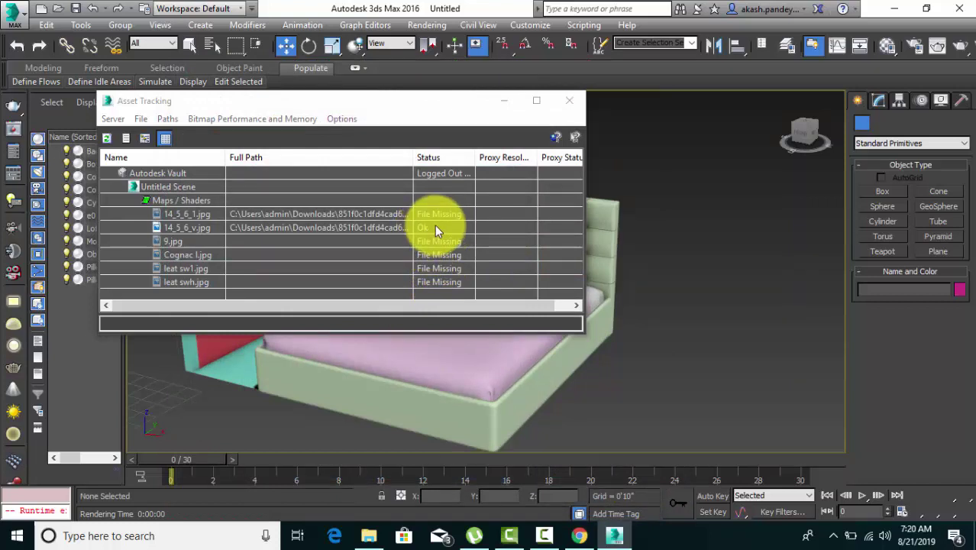
Relink 9.jpg to the 851f0c texture folder
{"action": "left_click", "coordinate": [380, 242]}
{"action": "right_click", "coordinate": [379, 241]}
{"action": "left_click", "coordinate": [343, 271]}
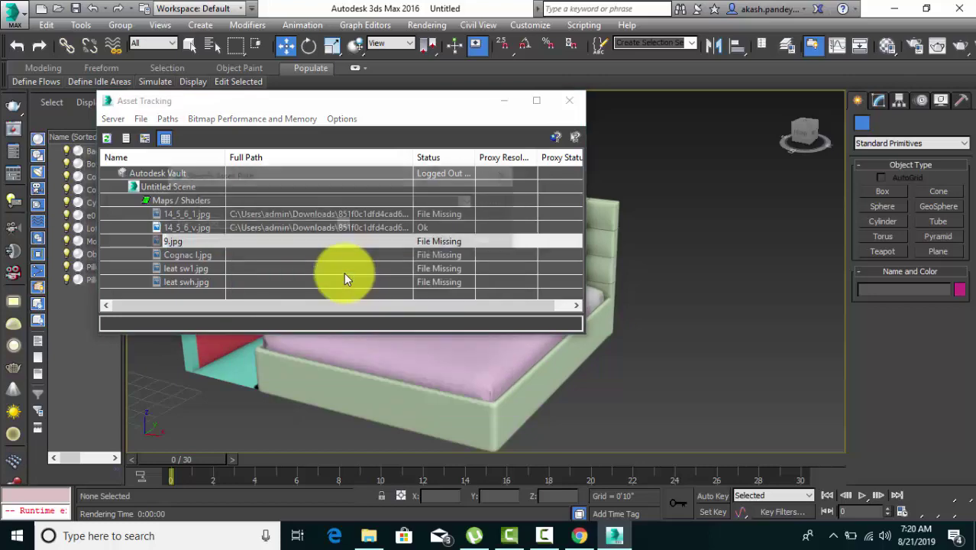
{"action": "left_click", "coordinate": [497, 201]}
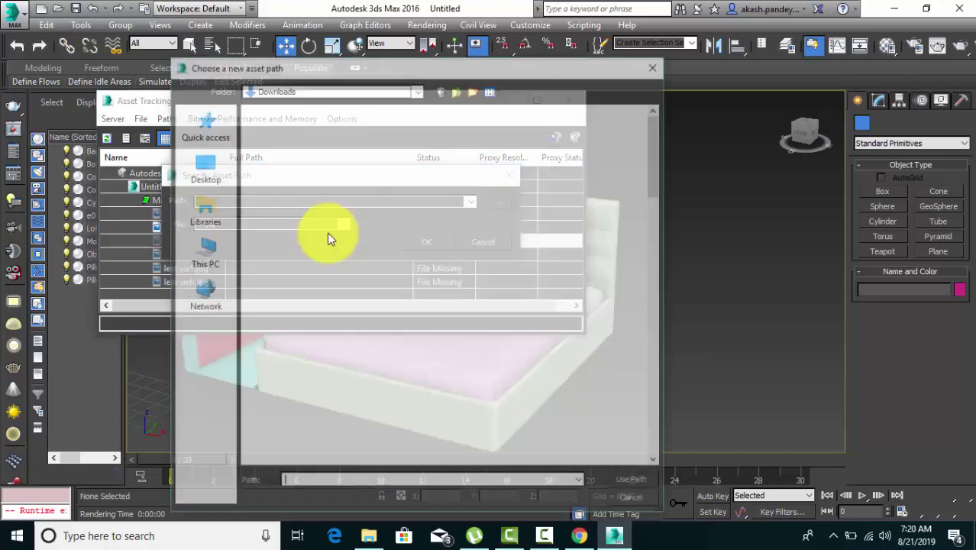
{"action": "double_click", "coordinate": [276, 173]}
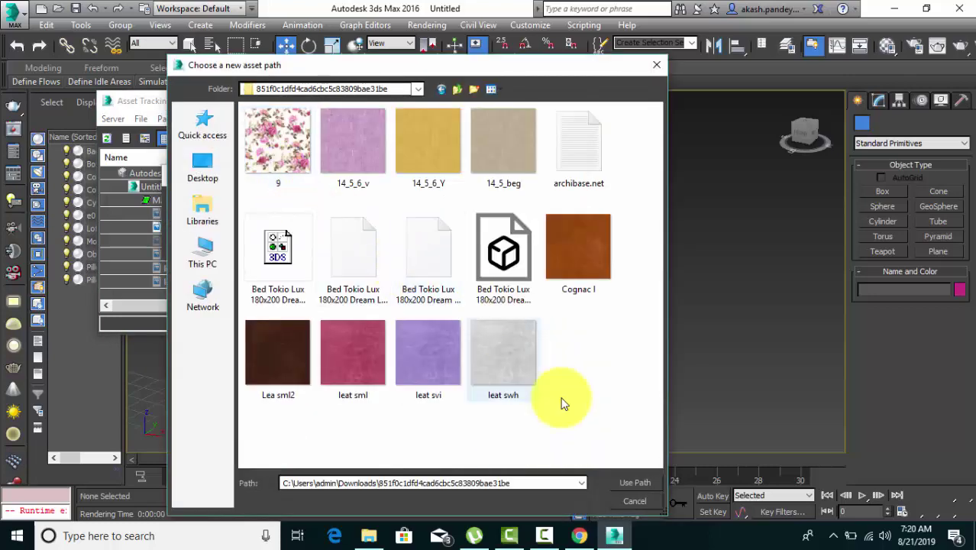
{"action": "left_click", "coordinate": [633, 477]}
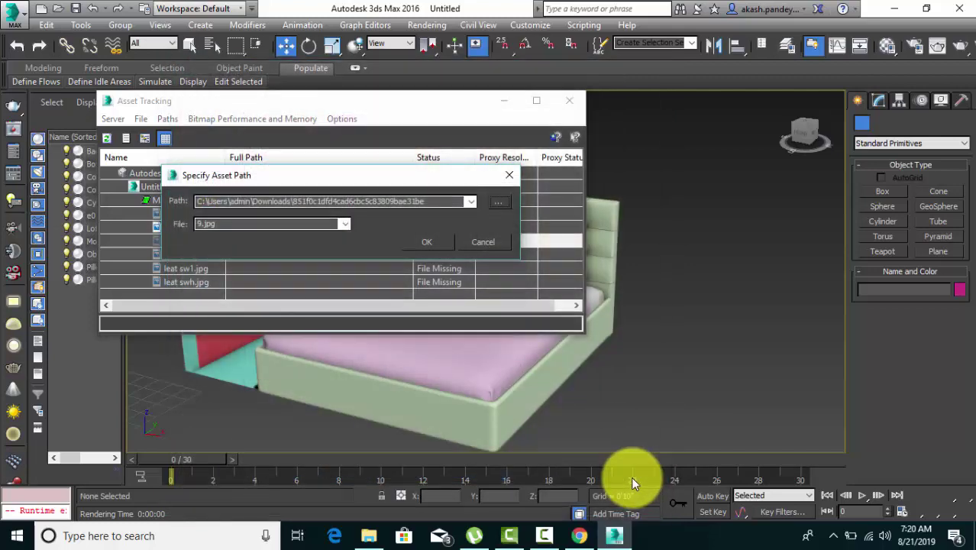
{"action": "left_click", "coordinate": [426, 244]}
Relink Cognac l.jpg to the 851f0c texture folder
{"action": "left_click", "coordinate": [365, 253]}
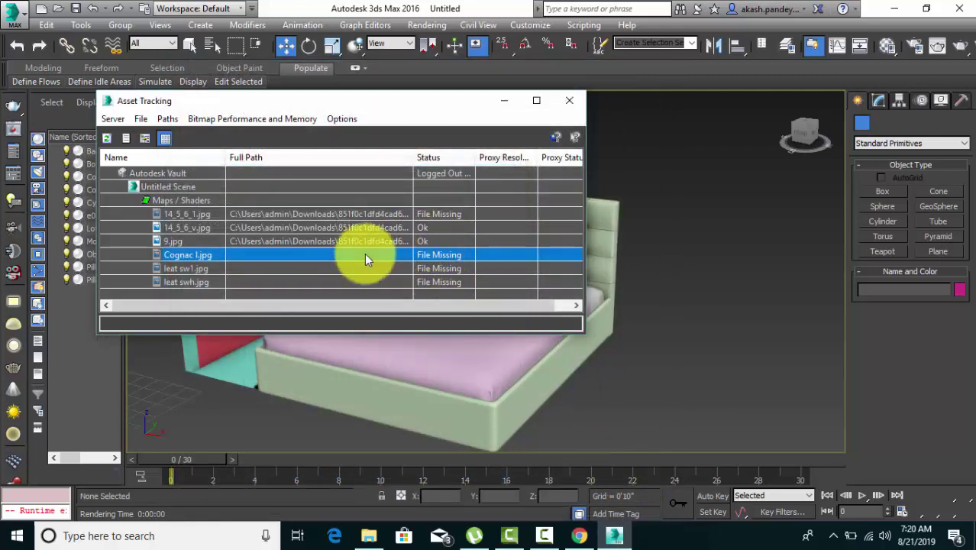
{"action": "right_click", "coordinate": [369, 252]}
{"action": "left_click", "coordinate": [311, 271]}
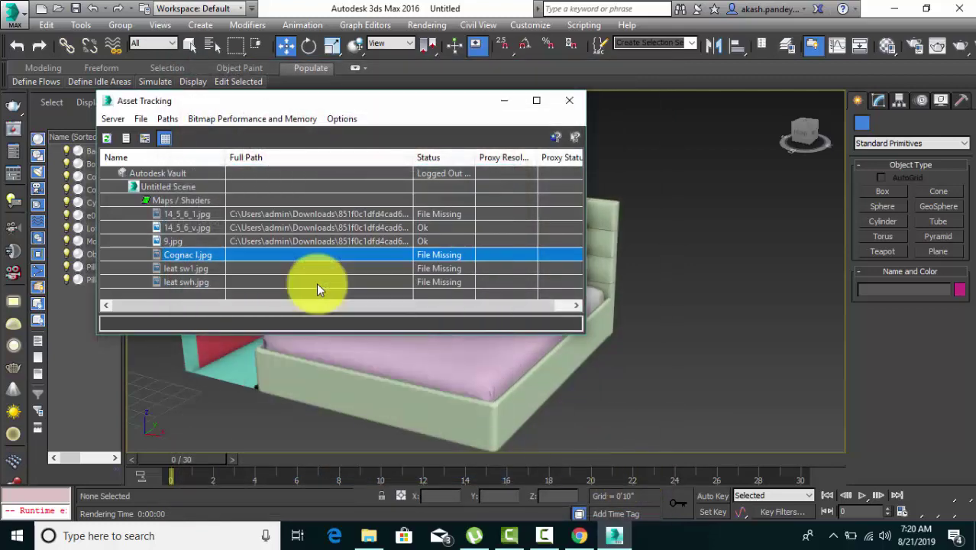
{"action": "left_click", "coordinate": [497, 202]}
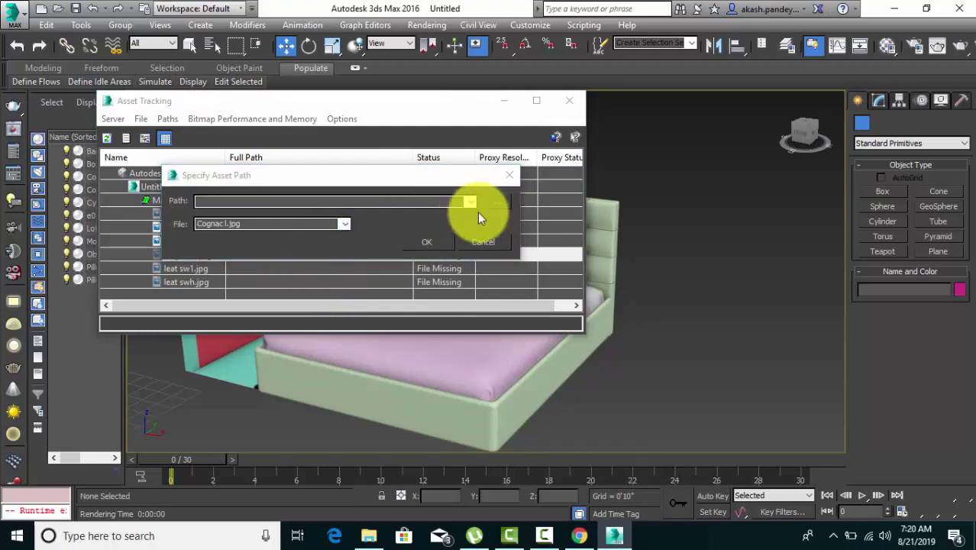
{"action": "double_click", "coordinate": [279, 145]}
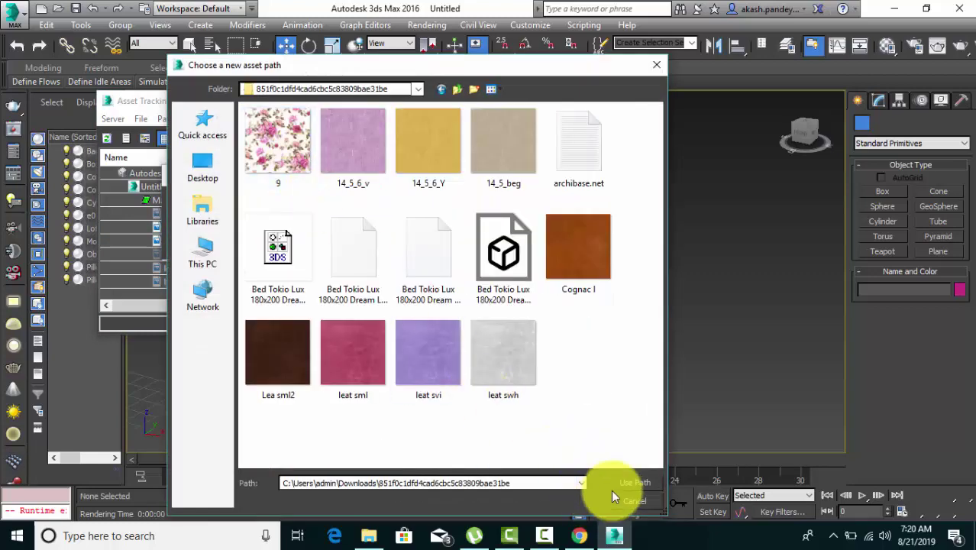
{"action": "left_click", "coordinate": [626, 477]}
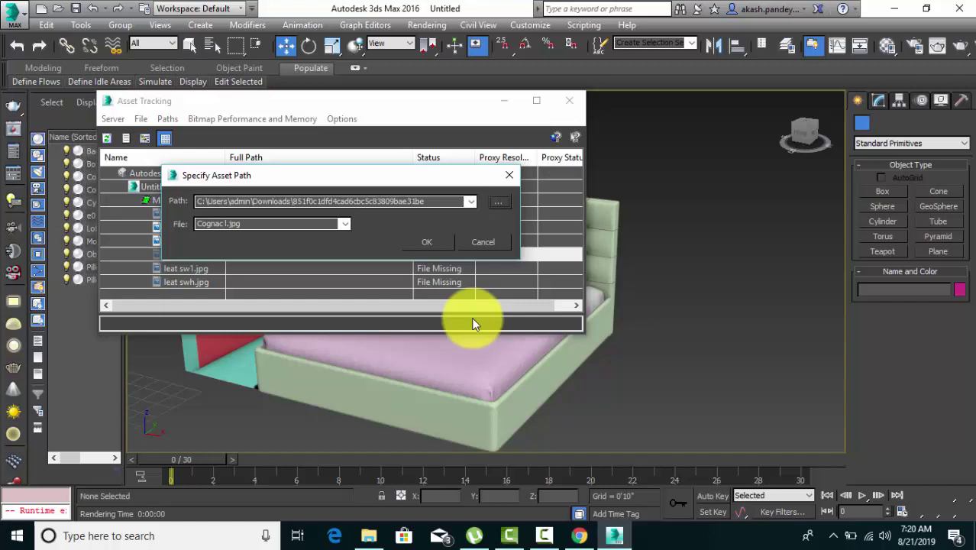
{"action": "left_click", "coordinate": [428, 241]}
{"action": "left_click", "coordinate": [382, 265]}
Set leat sw1.jpg's path to the 851f0c texture folder and reconfirm it
{"action": "right_click", "coordinate": [382, 265]}
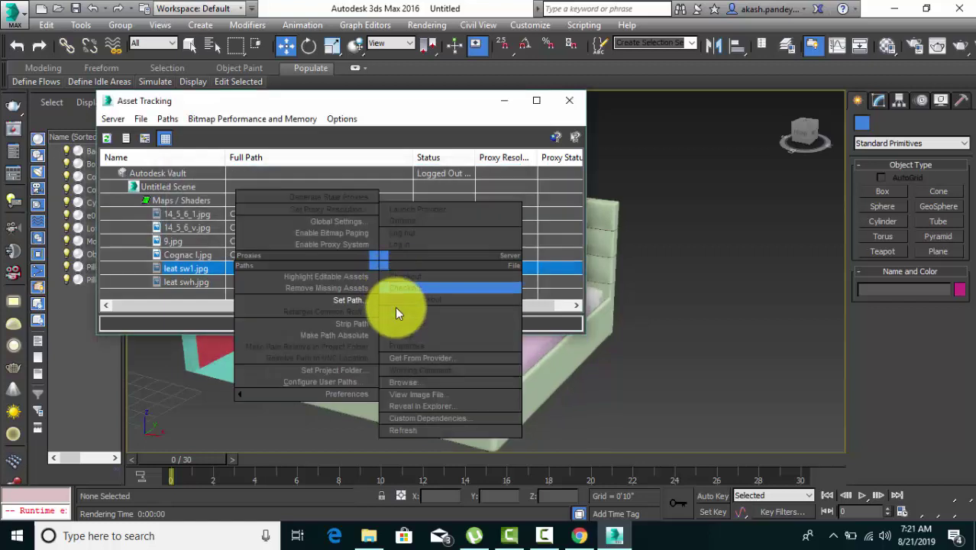
{"action": "left_click", "coordinate": [336, 302]}
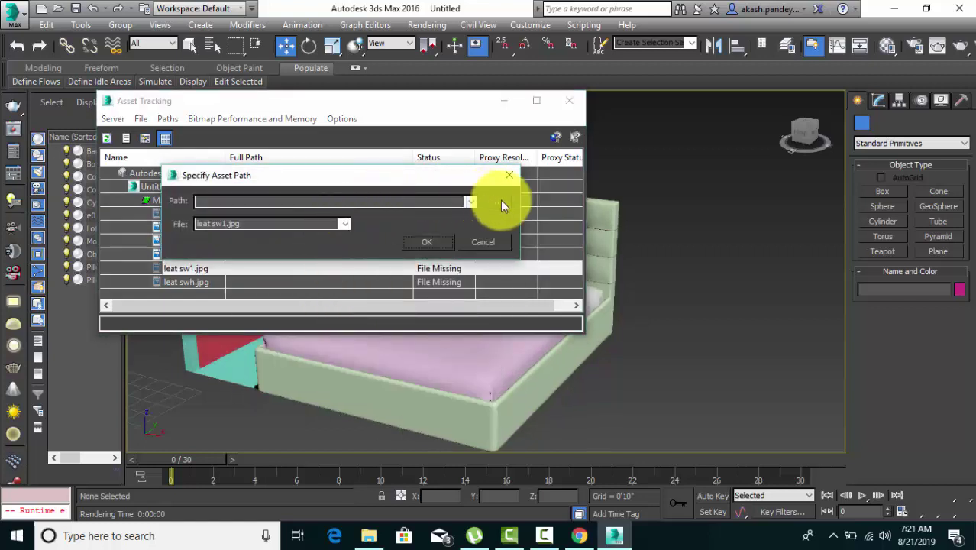
{"action": "left_click", "coordinate": [500, 200]}
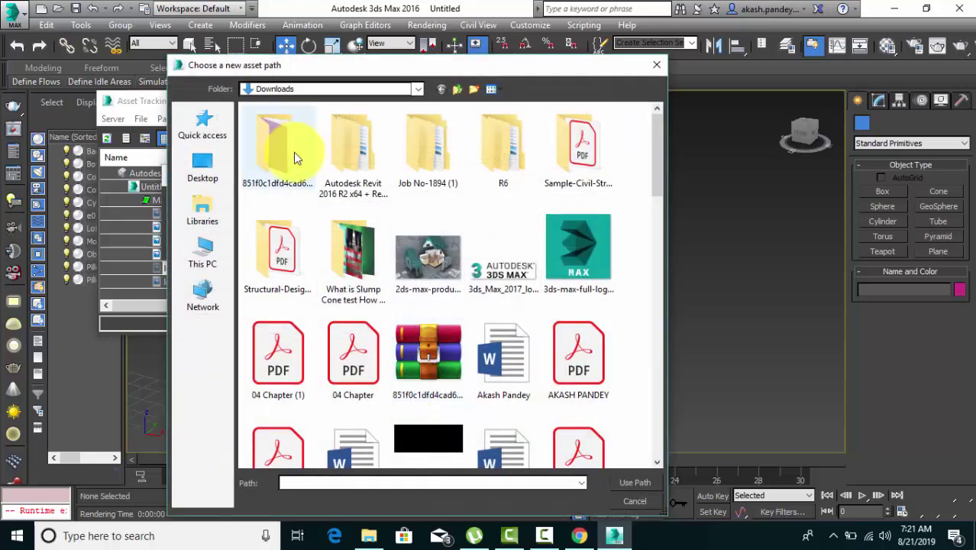
{"action": "double_click", "coordinate": [286, 142]}
{"action": "left_click", "coordinate": [618, 482]}
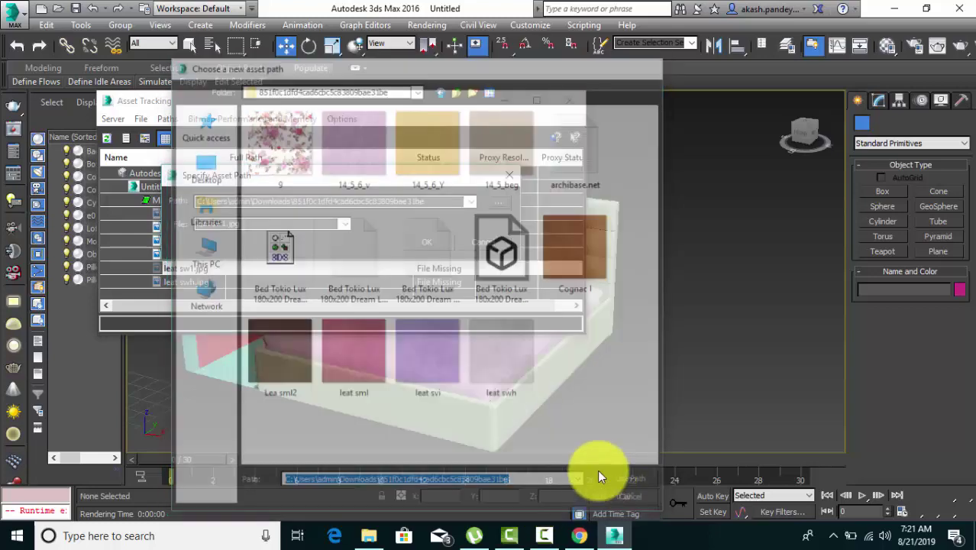
{"action": "left_click", "coordinate": [416, 242]}
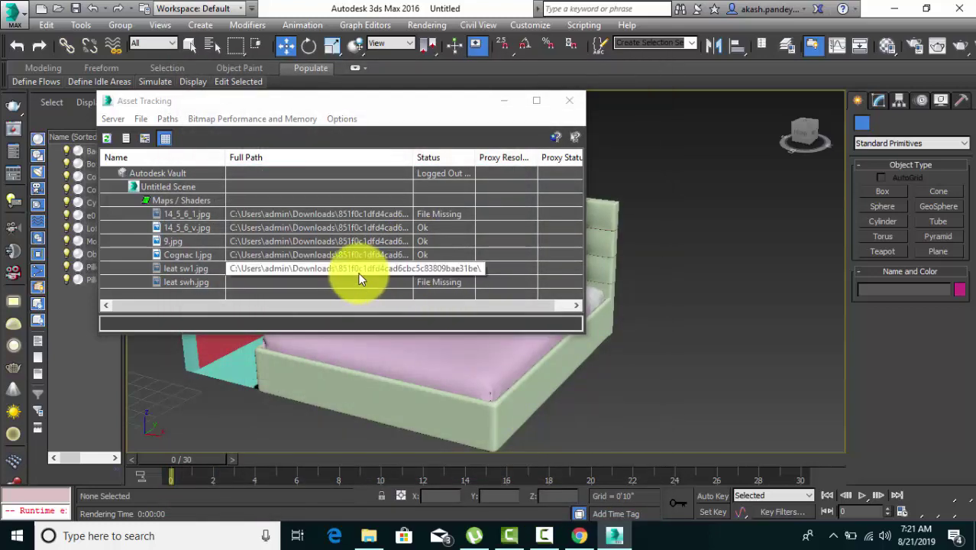
{"action": "right_click", "coordinate": [360, 267]}
{"action": "left_click", "coordinate": [351, 296]}
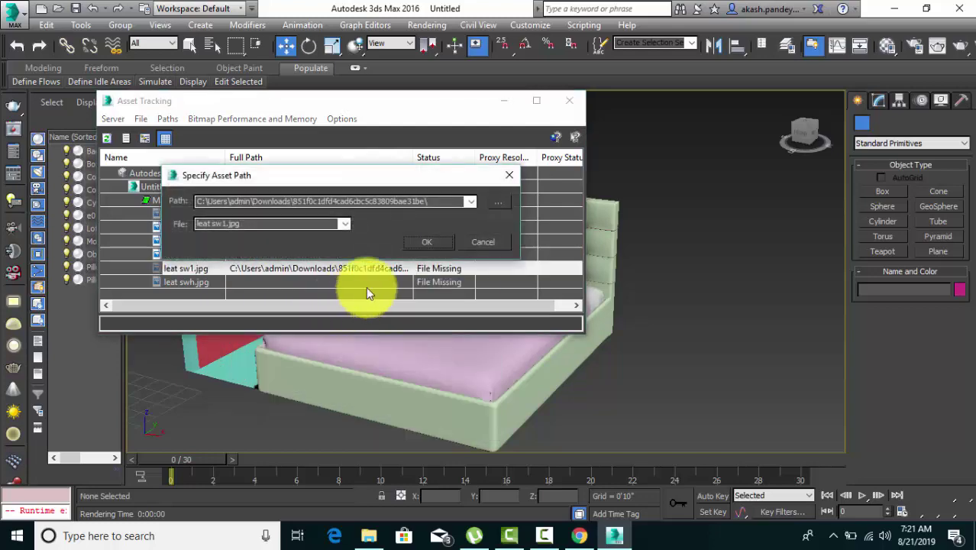
{"action": "left_click", "coordinate": [427, 241]}
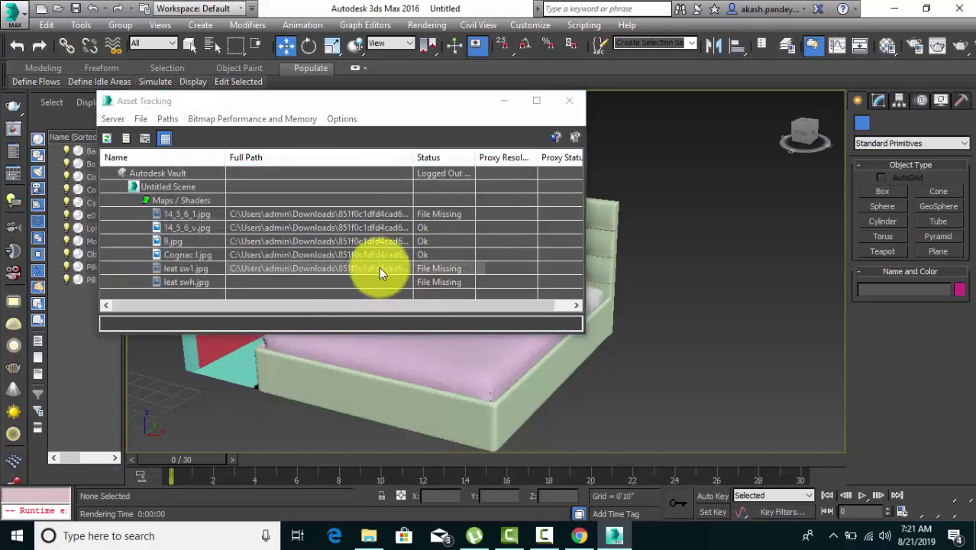
Redo the leat sw1.jpg path, browsing from Downloads into the 851f0c folder
{"action": "right_click", "coordinate": [372, 268]}
{"action": "left_click", "coordinate": [341, 294]}
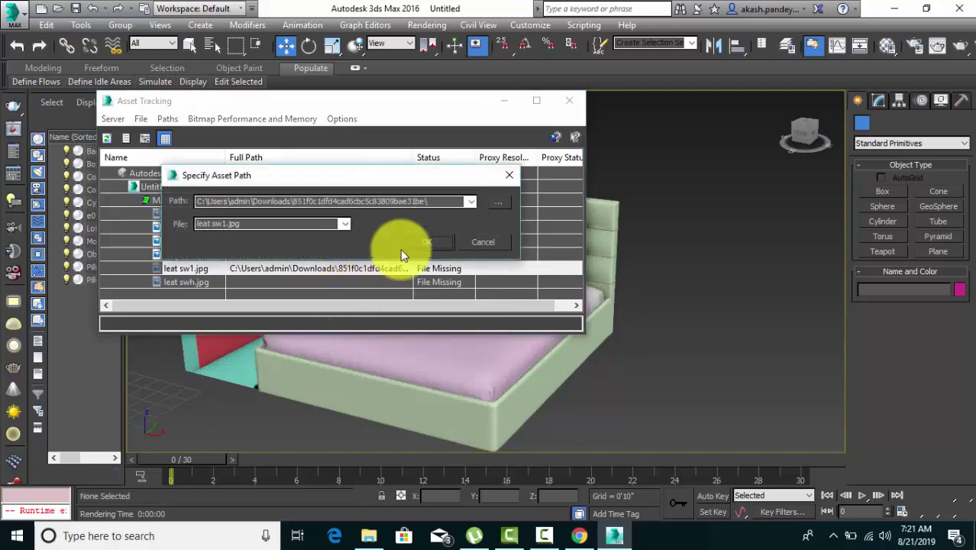
{"action": "left_click", "coordinate": [495, 205]}
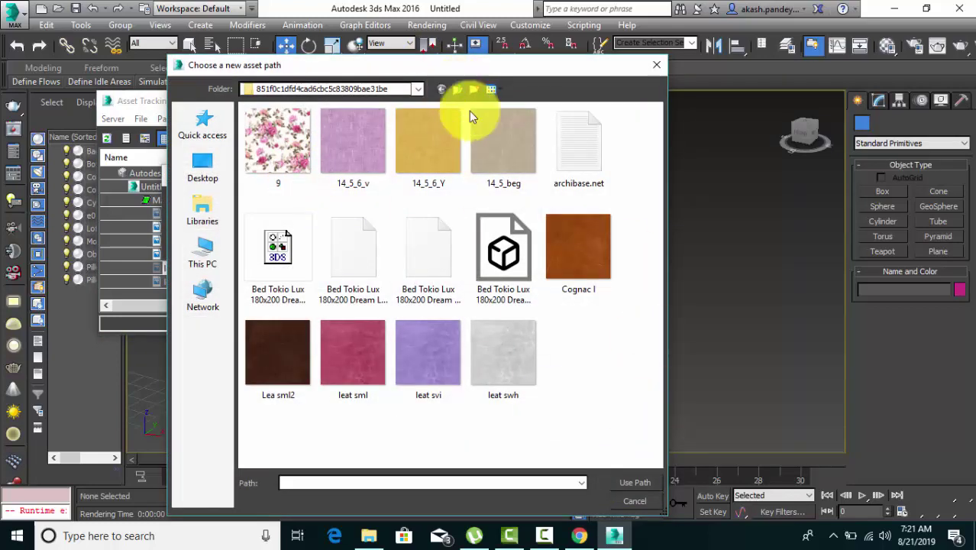
{"action": "left_click", "coordinate": [456, 89]}
{"action": "double_click", "coordinate": [296, 150]}
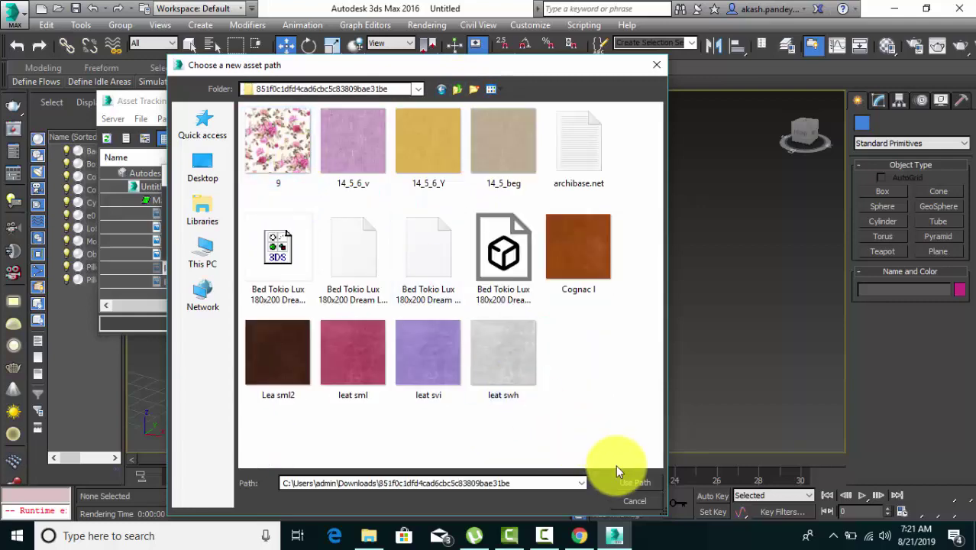
{"action": "left_click", "coordinate": [630, 481]}
{"action": "left_click", "coordinate": [429, 241]}
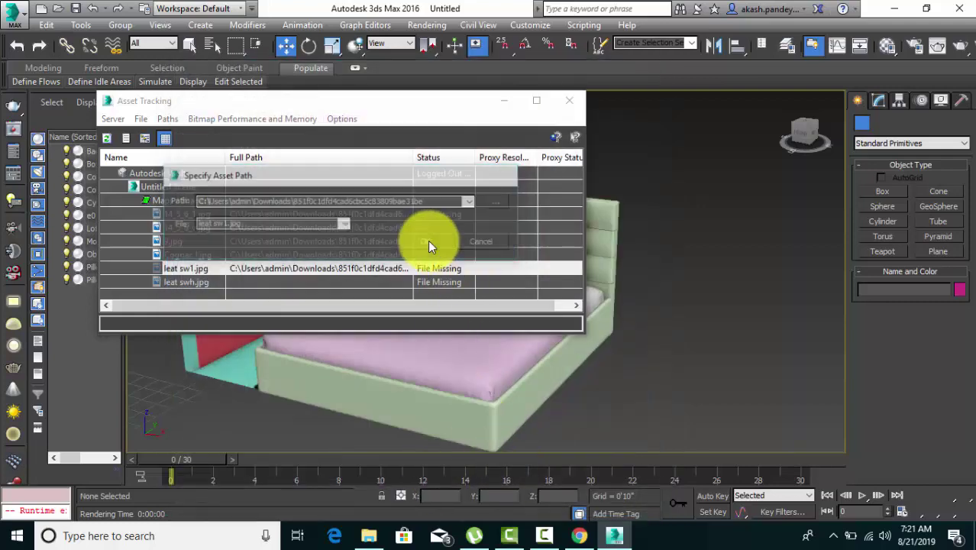
{"action": "left_click", "coordinate": [336, 280]}
Relink leat swh.jpg to the 851f0c texture folder so it reads Ok
{"action": "right_click", "coordinate": [335, 280]}
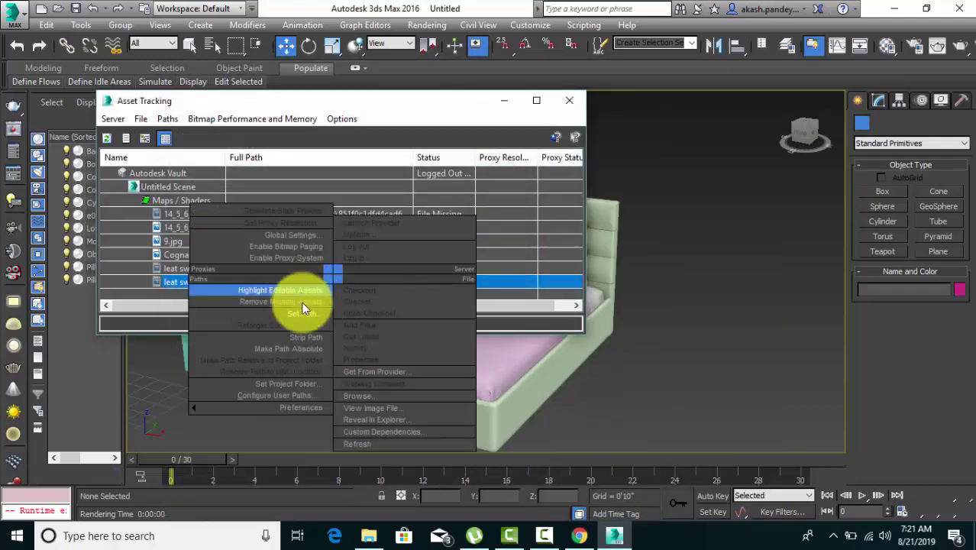
{"action": "left_click", "coordinate": [303, 320]}
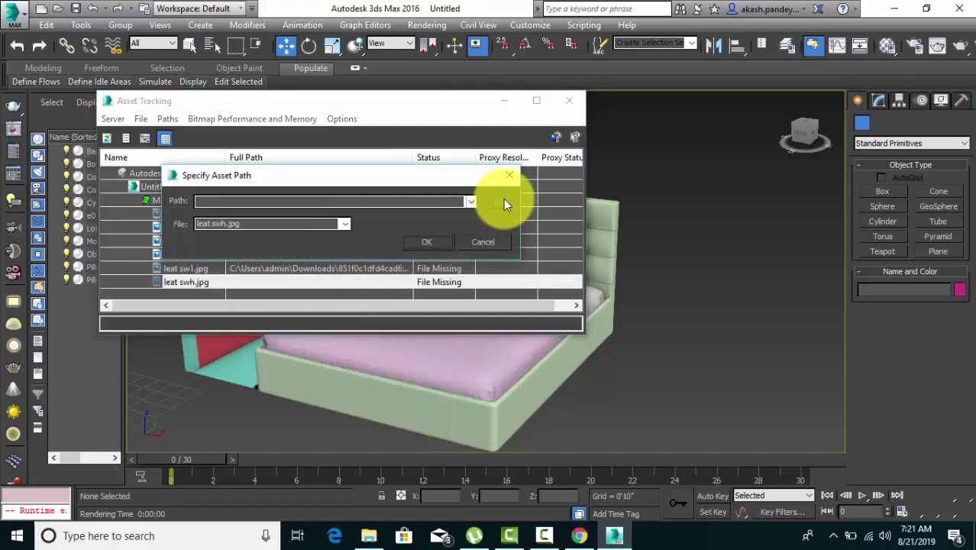
{"action": "left_click", "coordinate": [503, 201]}
{"action": "double_click", "coordinate": [281, 174]}
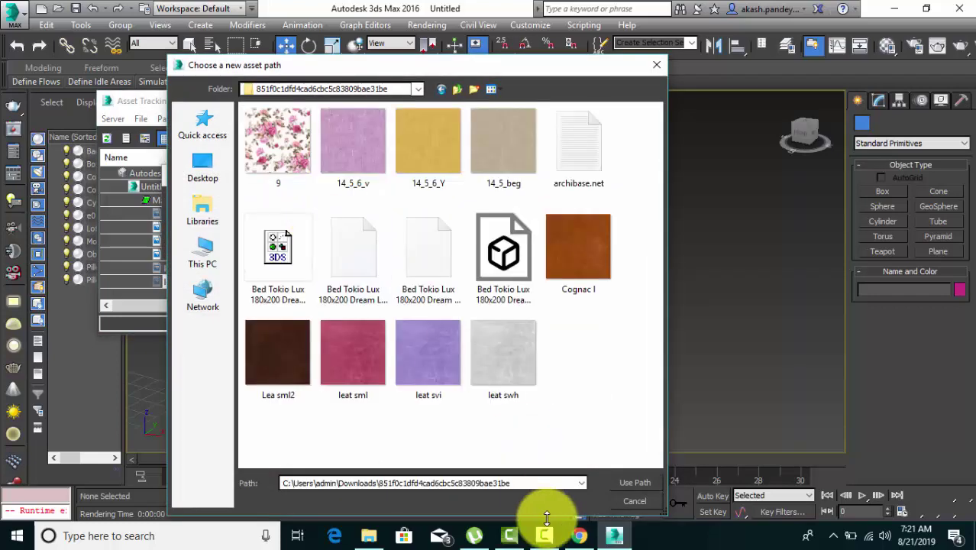
{"action": "left_click", "coordinate": [625, 481]}
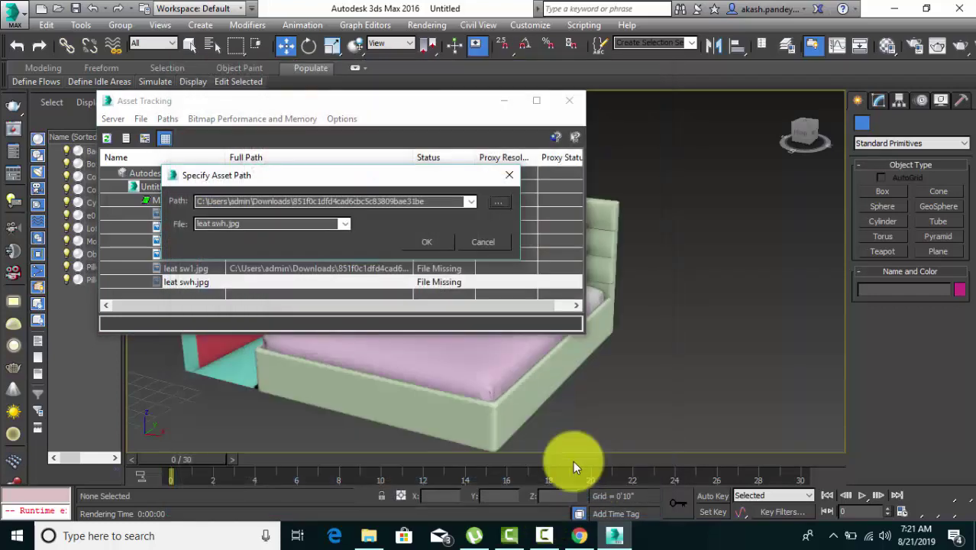
{"action": "left_click", "coordinate": [427, 241]}
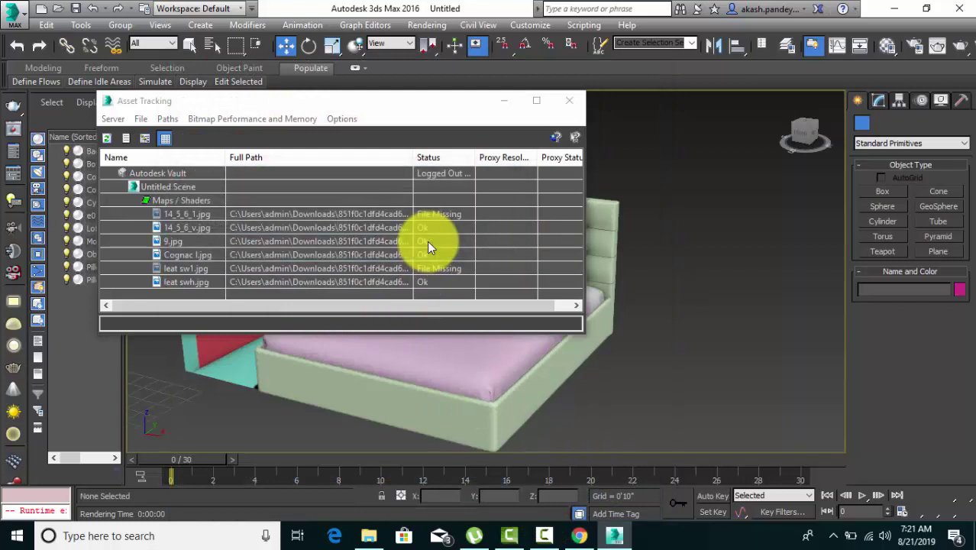
Repoint 14_5_6_1.jpg to the 851f0c folder in Downloads
{"action": "left_click", "coordinate": [369, 213]}
{"action": "right_click", "coordinate": [367, 213]}
{"action": "left_click", "coordinate": [352, 229]}
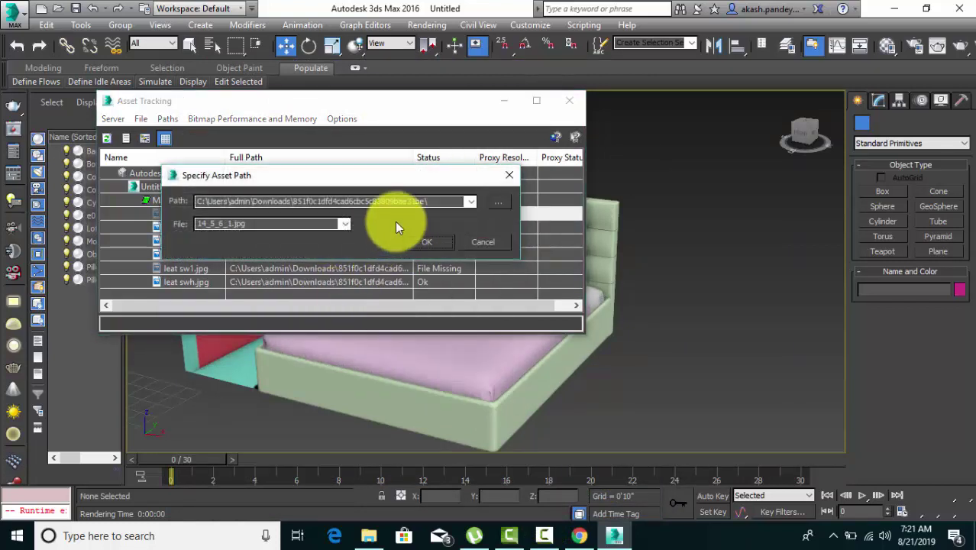
{"action": "left_click", "coordinate": [498, 200]}
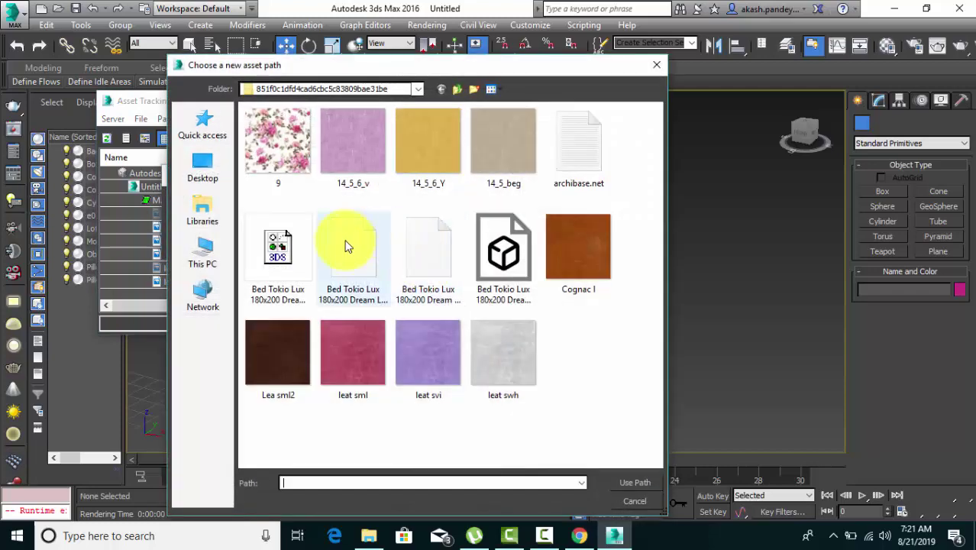
{"action": "left_click", "coordinate": [456, 90]}
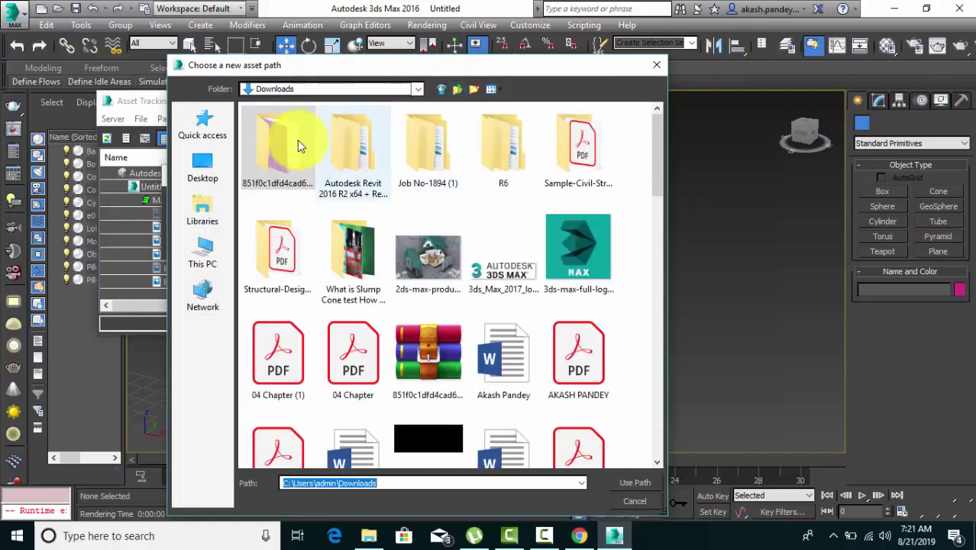
{"action": "double_click", "coordinate": [297, 140]}
{"action": "left_click", "coordinate": [632, 482]}
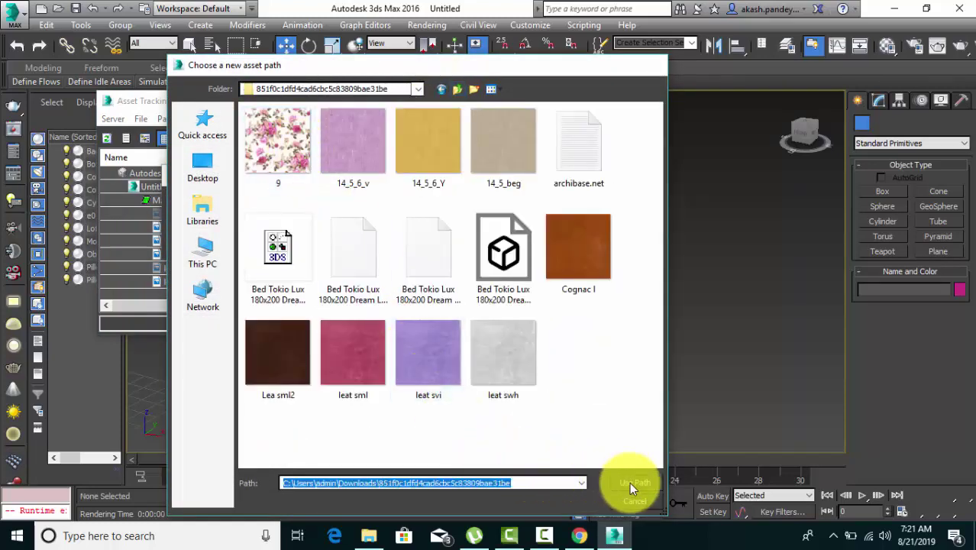
{"action": "left_click", "coordinate": [419, 241]}
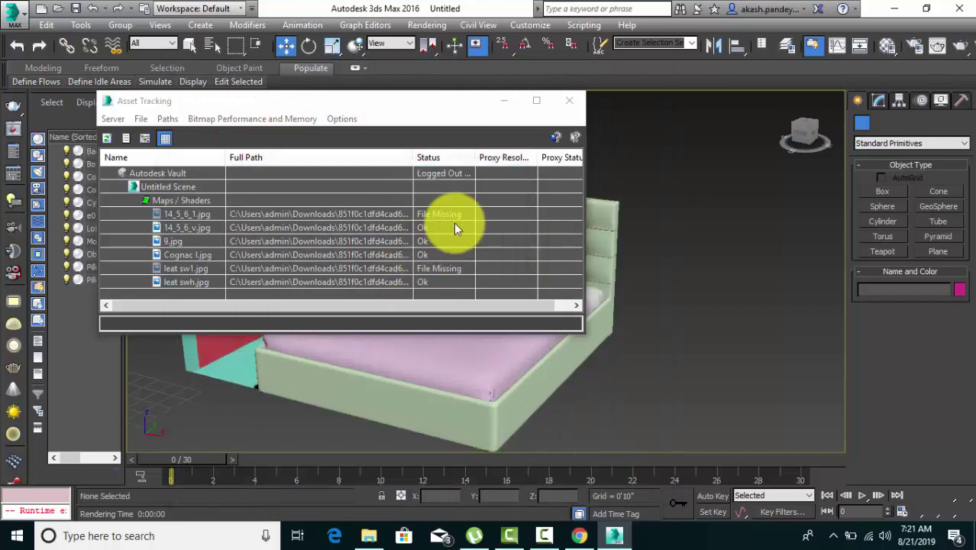
Repoint leat sw1.jpg to the 851f0c folder and refresh the texture status list
{"action": "left_click", "coordinate": [372, 267]}
{"action": "right_click", "coordinate": [372, 267]}
{"action": "left_click", "coordinate": [330, 298]}
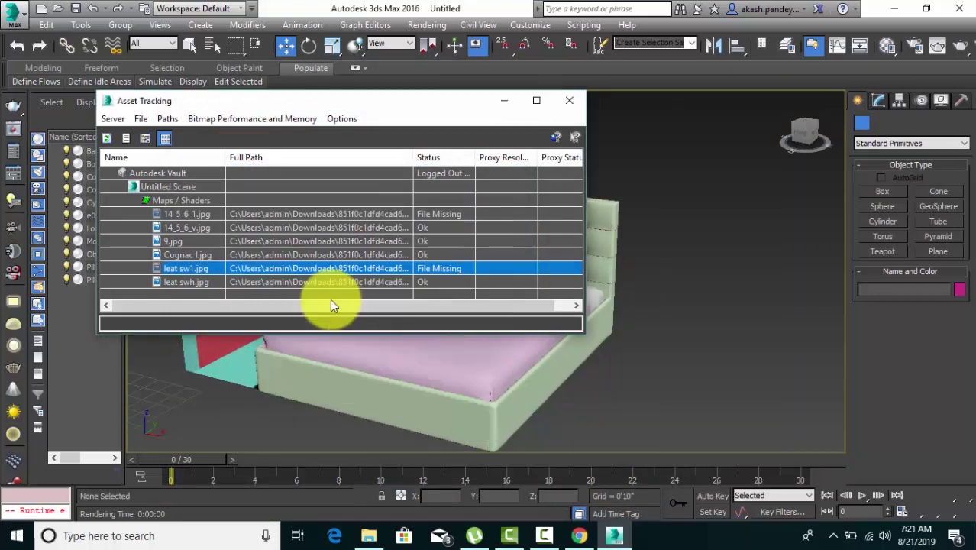
{"action": "left_click", "coordinate": [495, 201]}
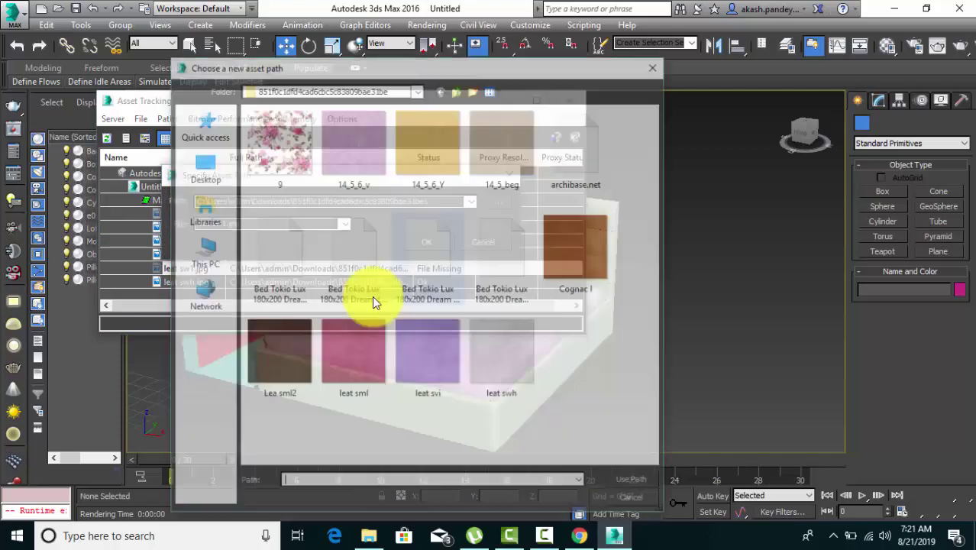
{"action": "left_click", "coordinate": [458, 88]}
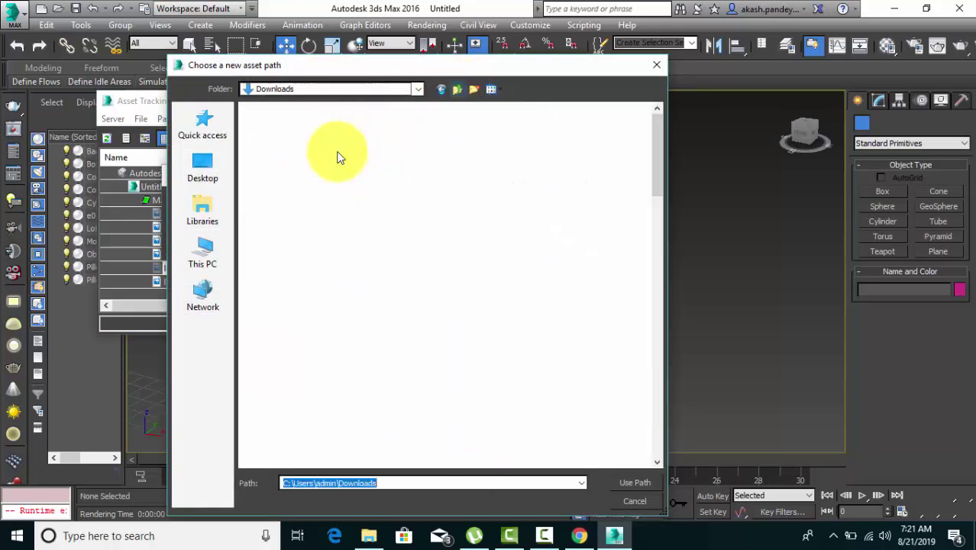
{"action": "double_click", "coordinate": [292, 148]}
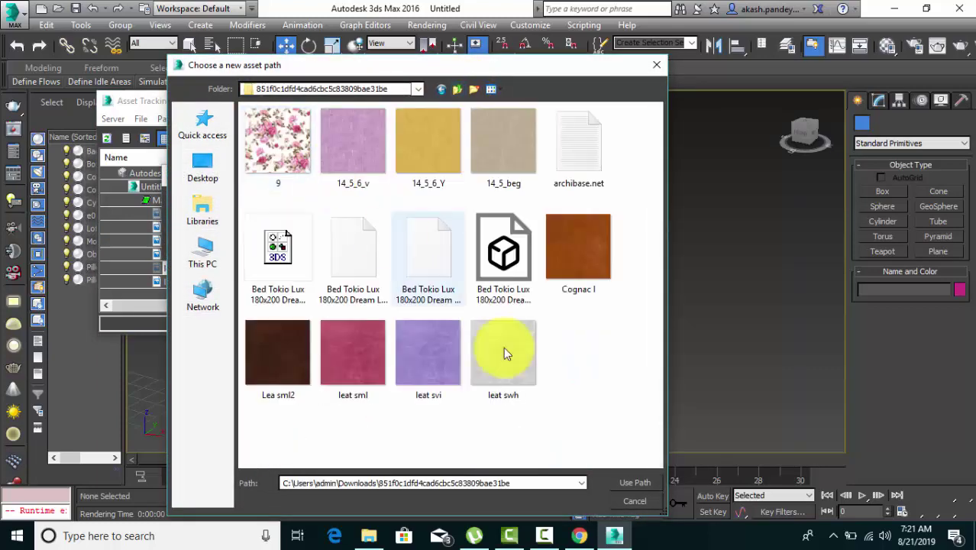
{"action": "left_click", "coordinate": [625, 482]}
{"action": "left_click", "coordinate": [424, 240]}
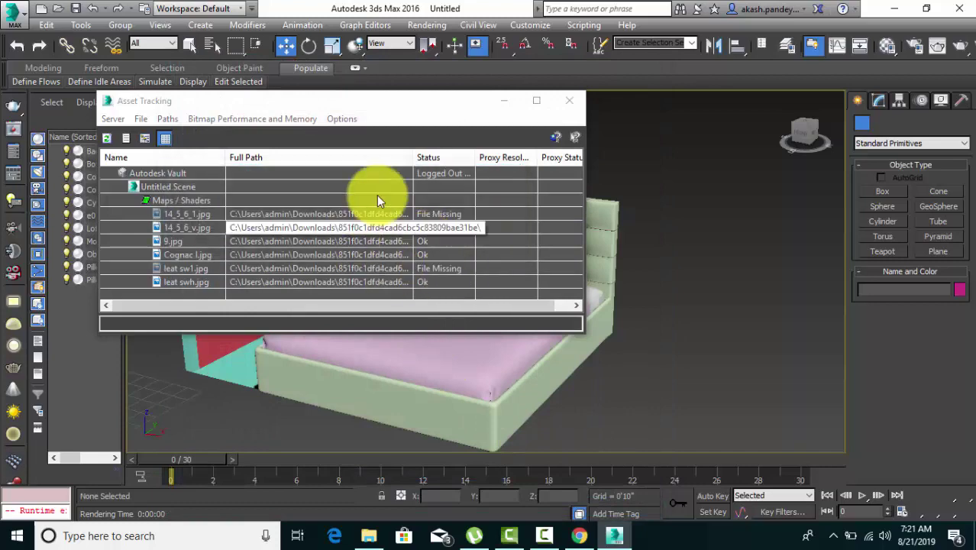
{"action": "left_click", "coordinate": [106, 141]}
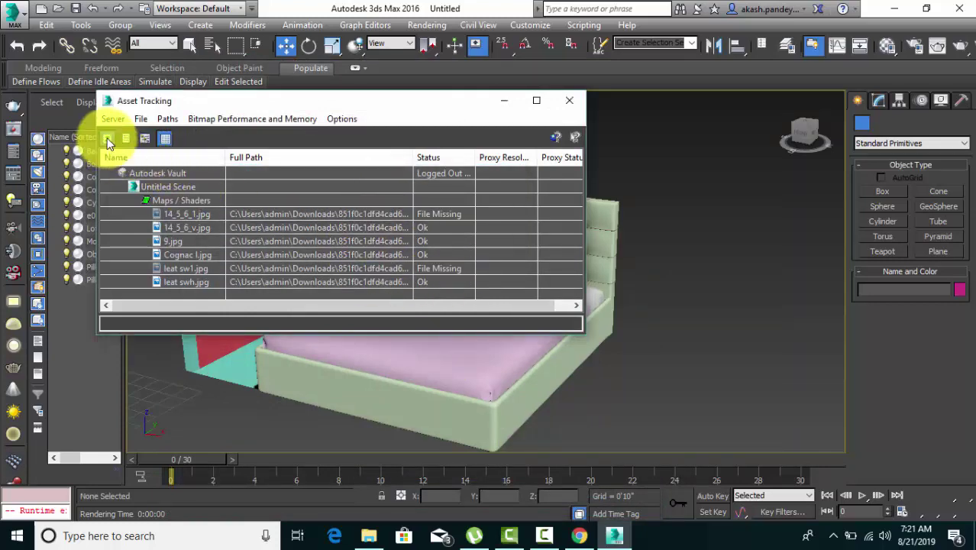
Close Asset Tracking, render the room, and frame the floral-textured bed in the V-Ray buffer
{"action": "left_click", "coordinate": [569, 100]}
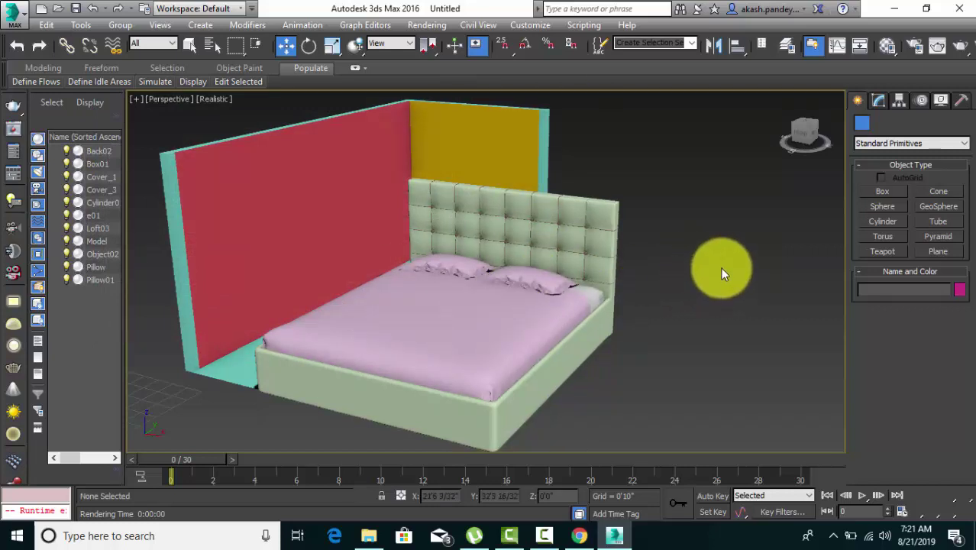
{"action": "left_click", "coordinate": [962, 49]}
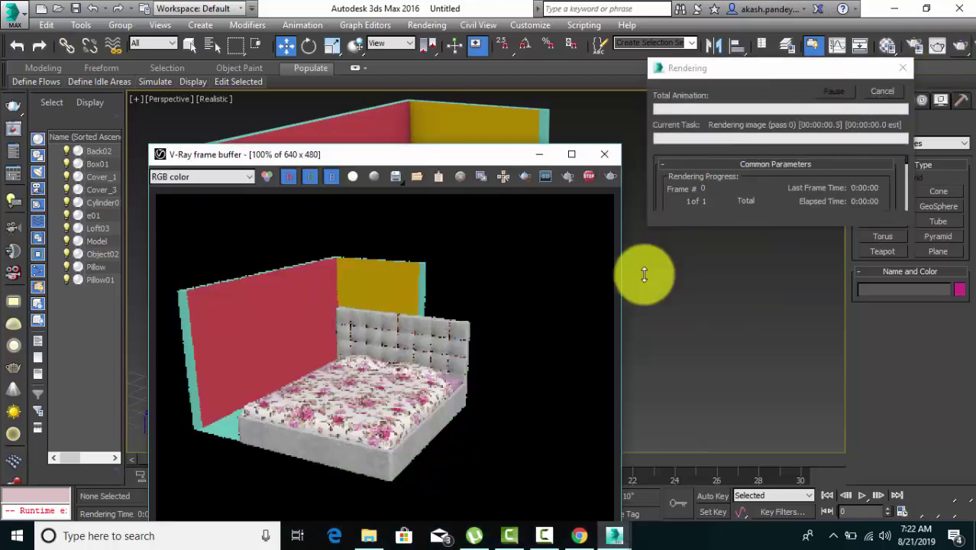
{"action": "scroll", "coordinate": [434, 378], "scroll_direction": "up", "scroll_amount": 1}
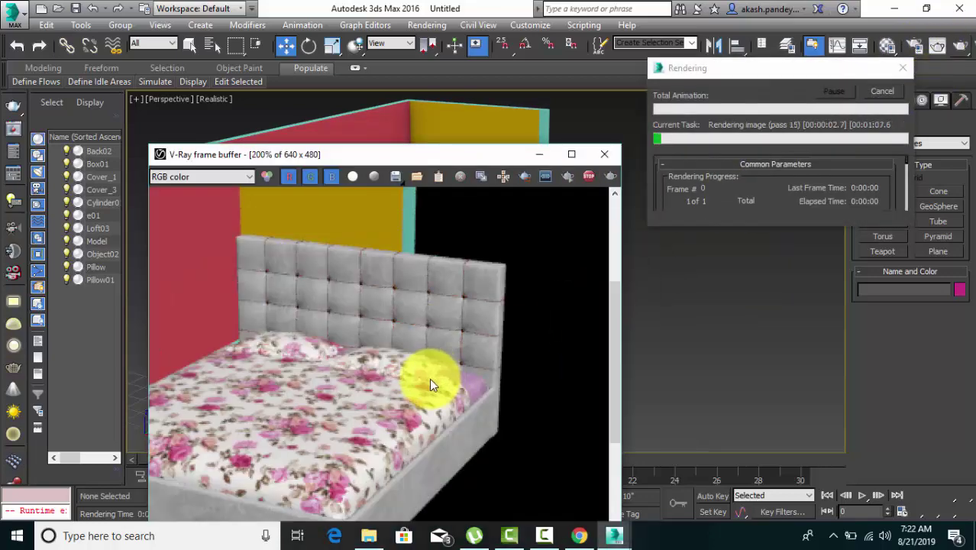
{"action": "middle_click_drag", "start_coordinate": [430, 378], "coordinate": [504, 358]}
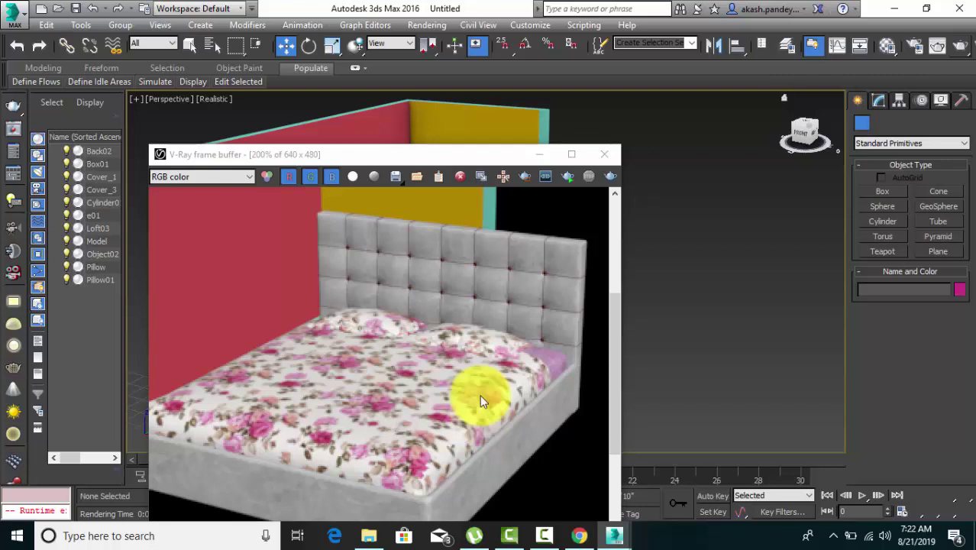
{"action": "left_click", "coordinate": [594, 538]}
{"action": "left_click", "coordinate": [939, 466]}
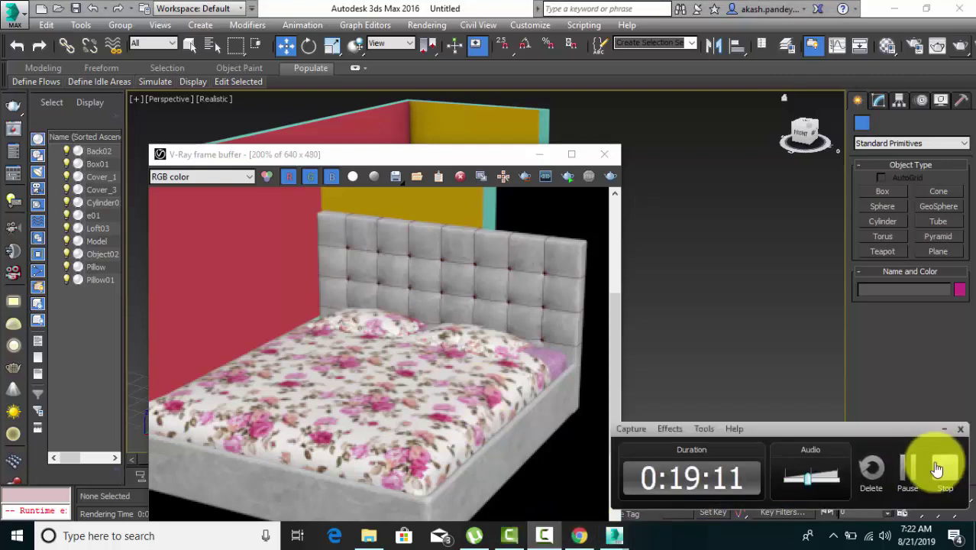